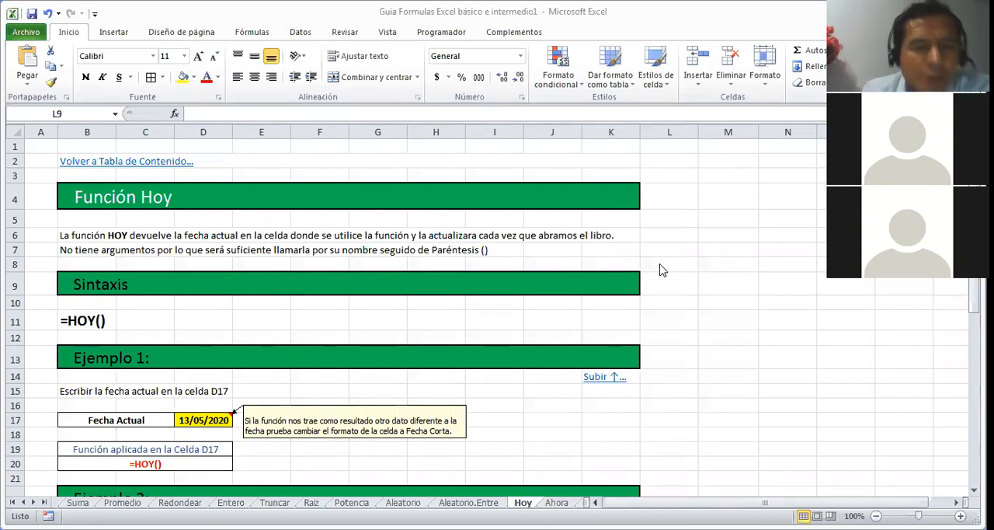
Step: Enter the formula =HOY() in cell E11, beside the syntax line of the Hoy sheet
click(262, 316)
key(Down)
key(Down)
key(Left)
key(Left)
key(Left)
key(Left)
key(Left)
key(Left)
key(Left)
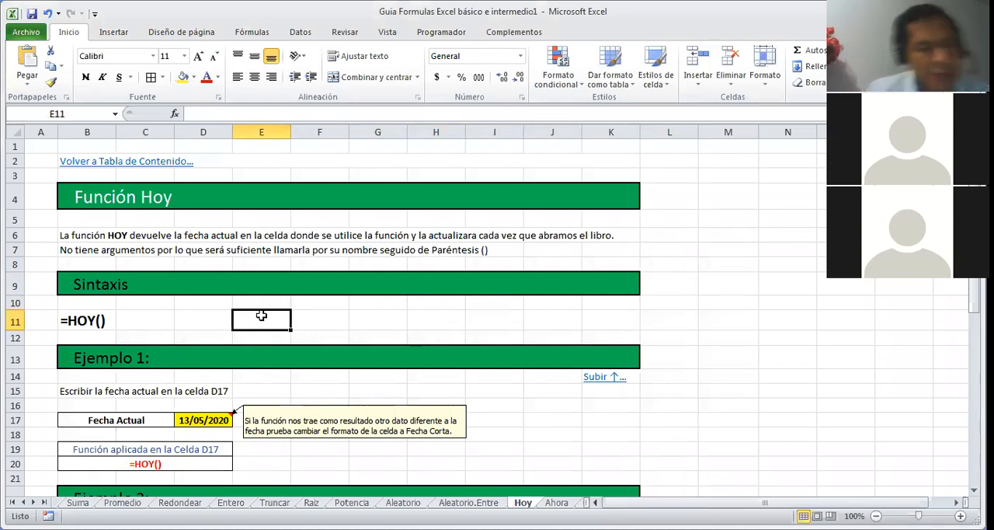
text(=)
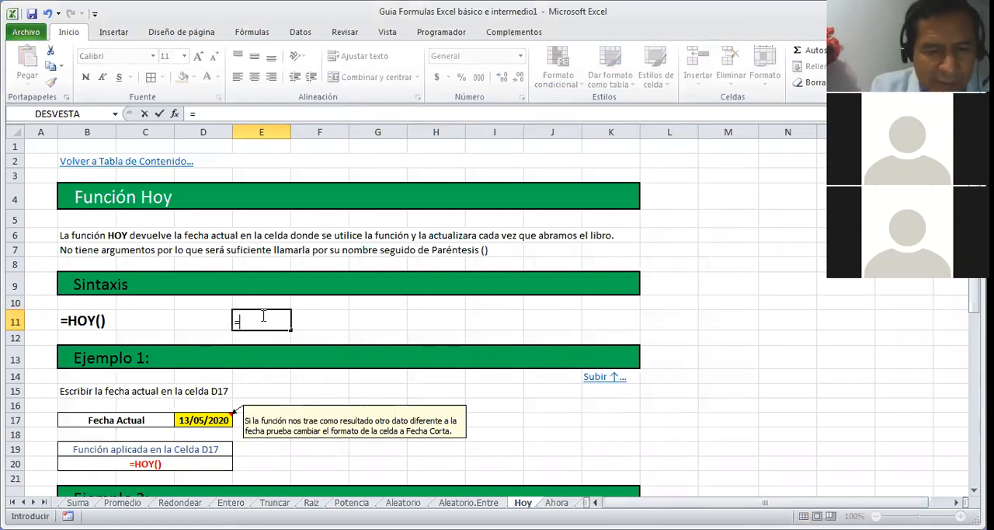
text(HOY()
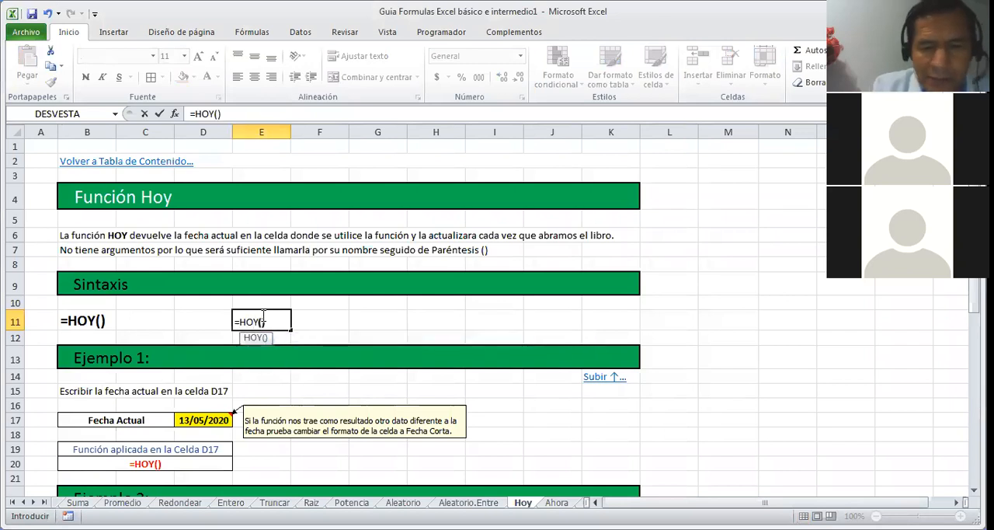
text())
key(Return)
Step: Review the Ejemplo 1 and Ejemplo 2 sections, including the birth date in D27 and the Dias Vividos formula in E27
key(Up)
key(Down)
key(Down)
key(Down)
key(Down)
key(Down)
key(Down)
key(Down)
key(Down)
key(Down)
key(Down)
key(Down)
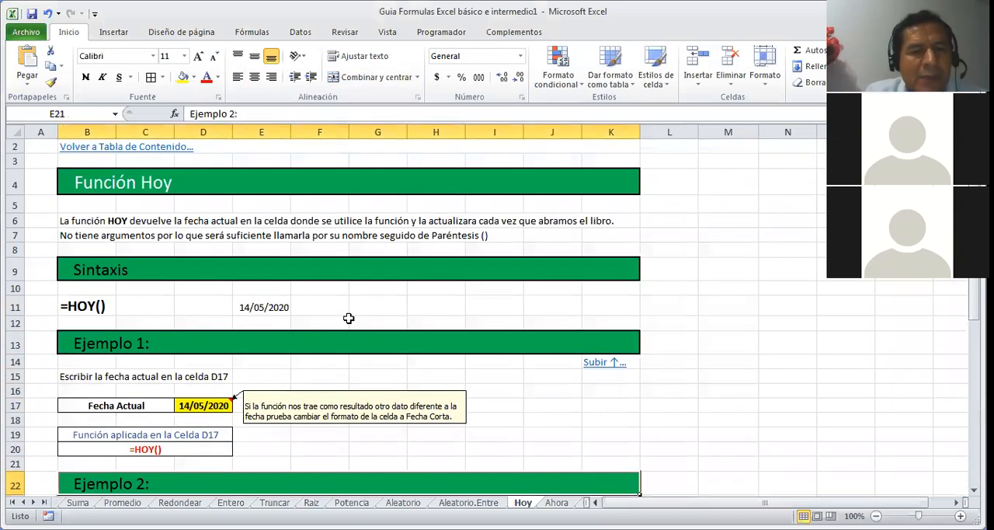
key(Down)
key(Down)
key(Down)
key(Down)
key(Up)
key(Up)
key(Up)
key(Up)
key(Up)
key(Up)
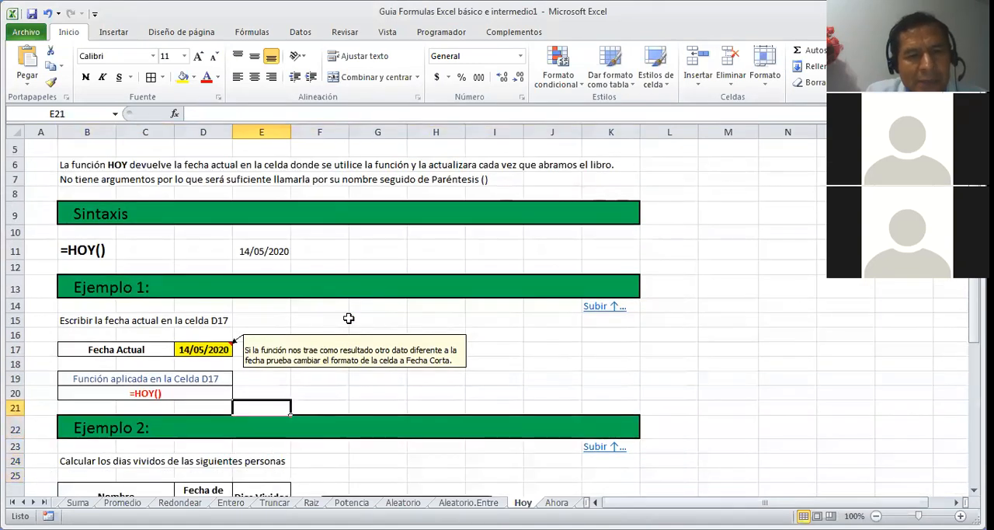
key(Down)
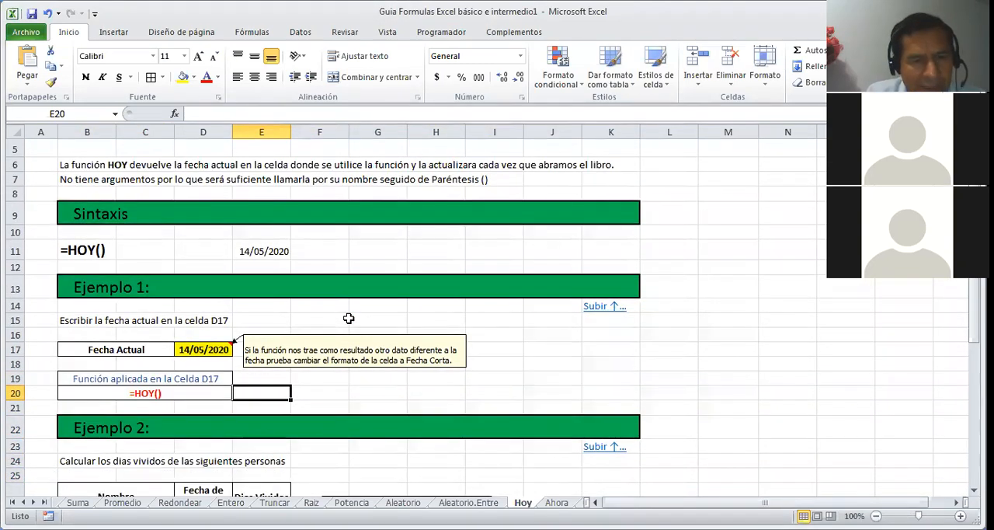
key(Down)
key(Down)
key(Down)
key(Down)
key(Down)
key(Down)
key(Down)
key(Down)
key(Down)
key(Down)
key(Down)
key(Down)
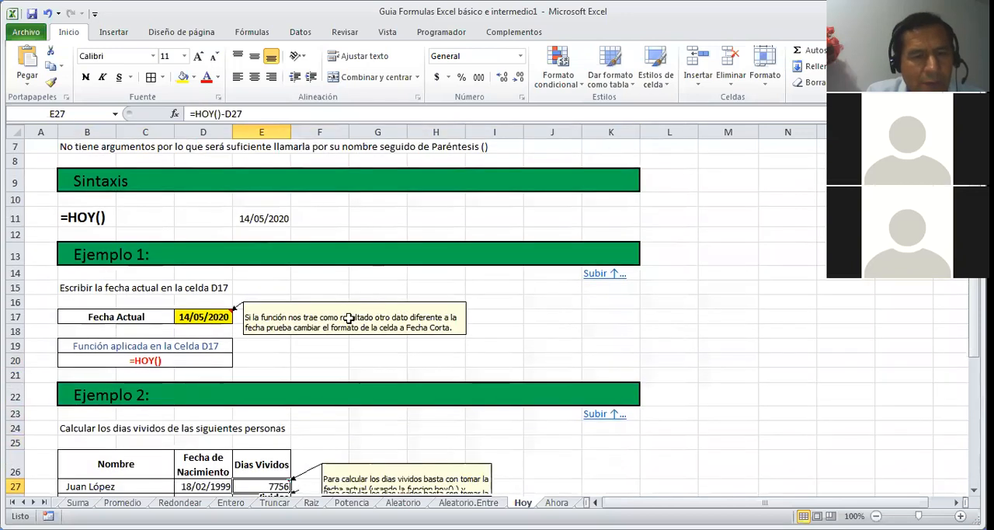
key(Down)
key(Down)
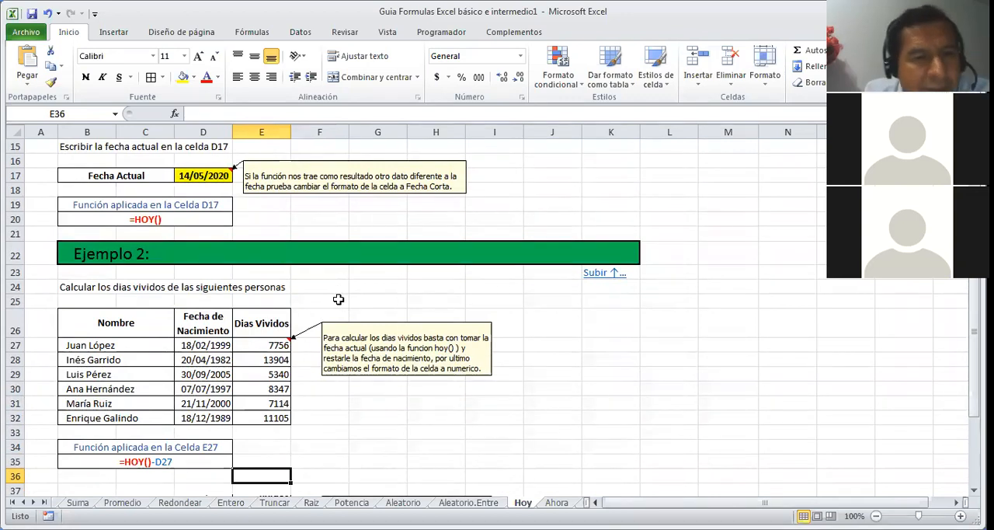
click(206, 344)
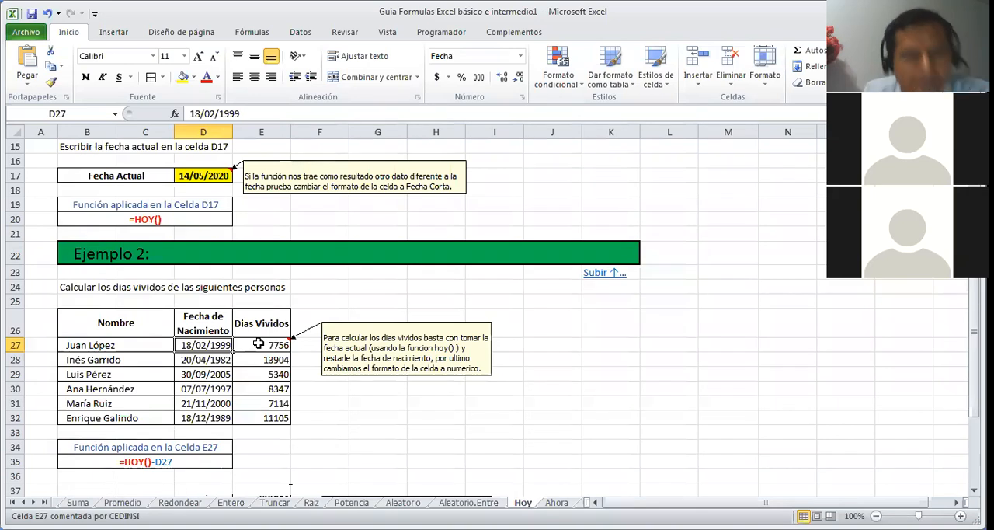
click(257, 345)
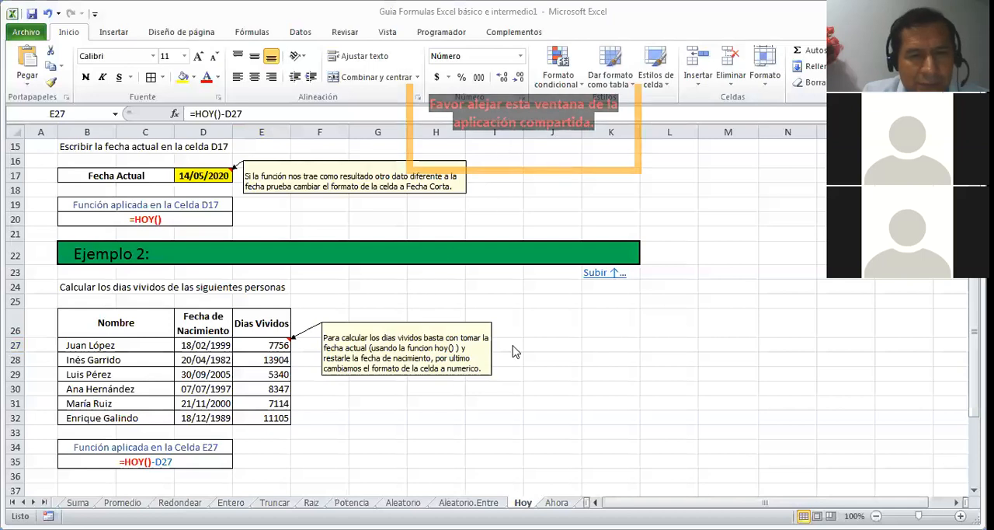
Step: Enter the formula =HOY()-D27 in cell J27 to calculate the first person's days lived
click(544, 342)
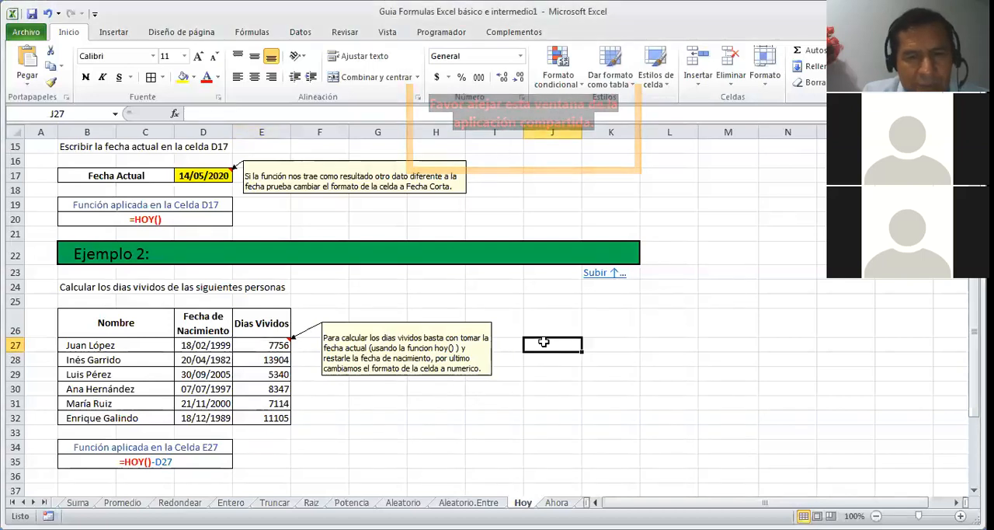
text(=H)
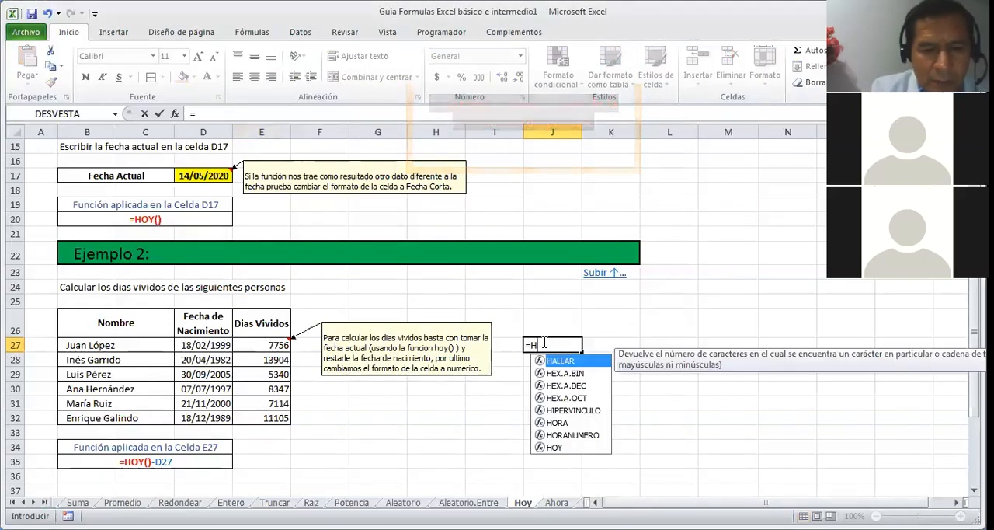
text(OY)
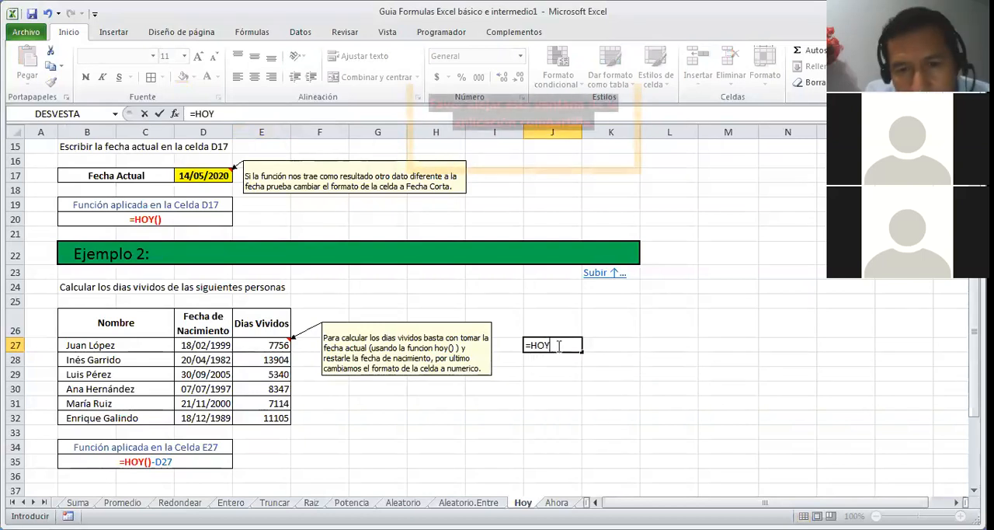
text())
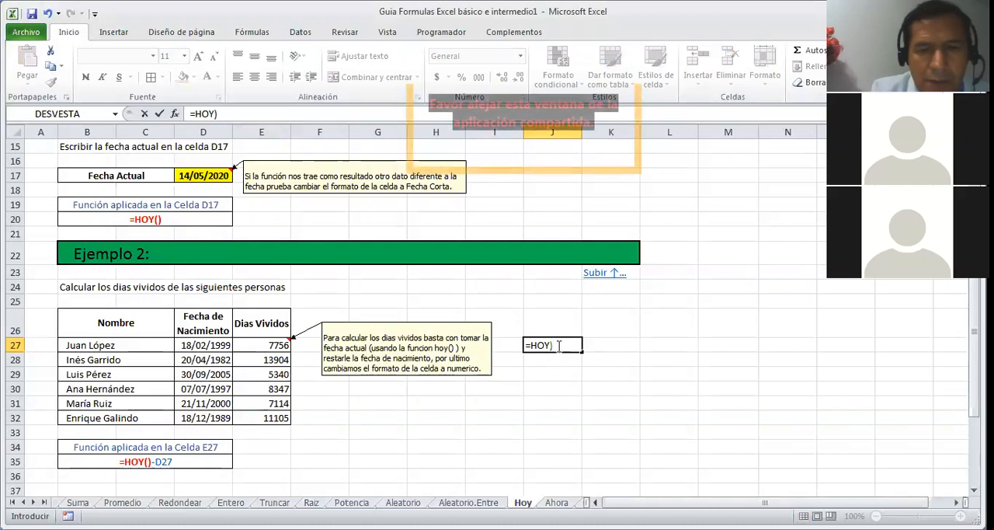
key(BackSpace)
text(())
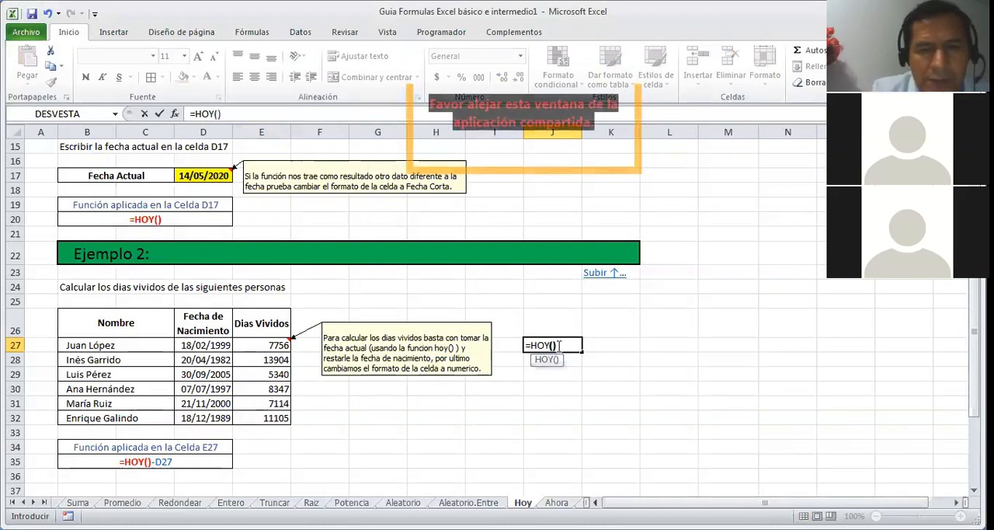
text(-)
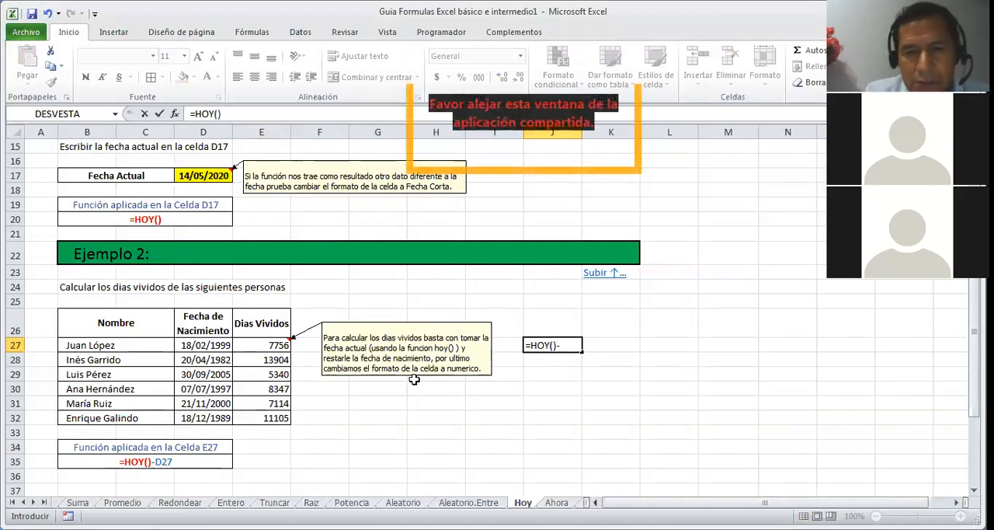
click(186, 346)
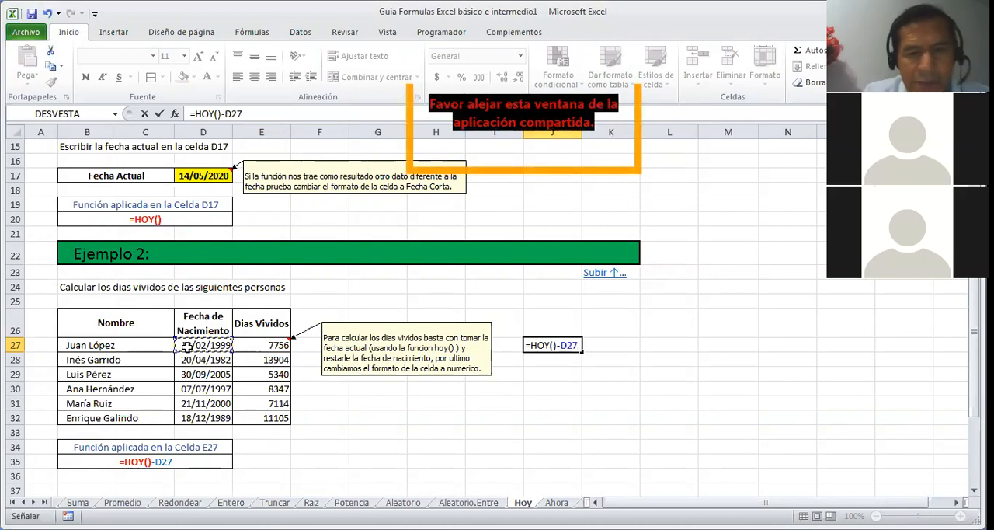
key(Return)
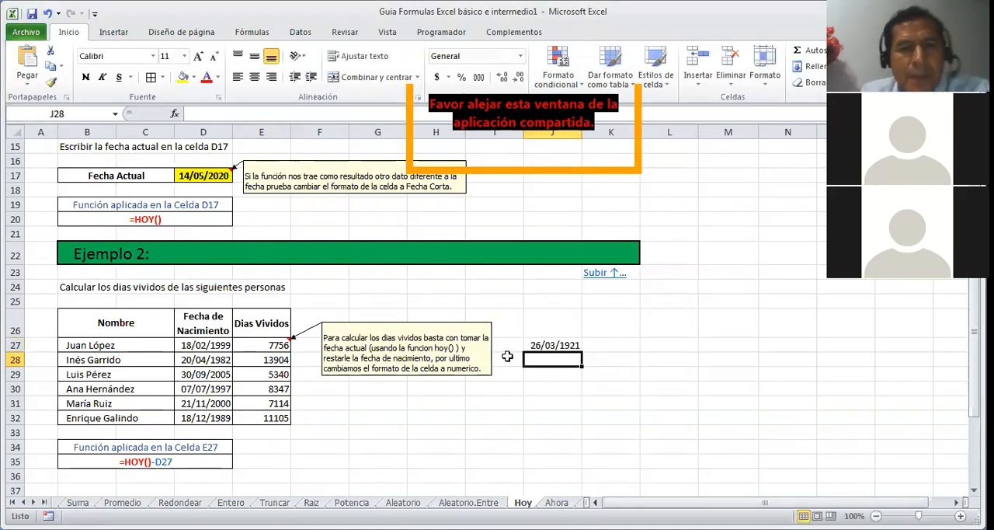
Step: Format cell J27 as Número and remove its decimal places
click(534, 346)
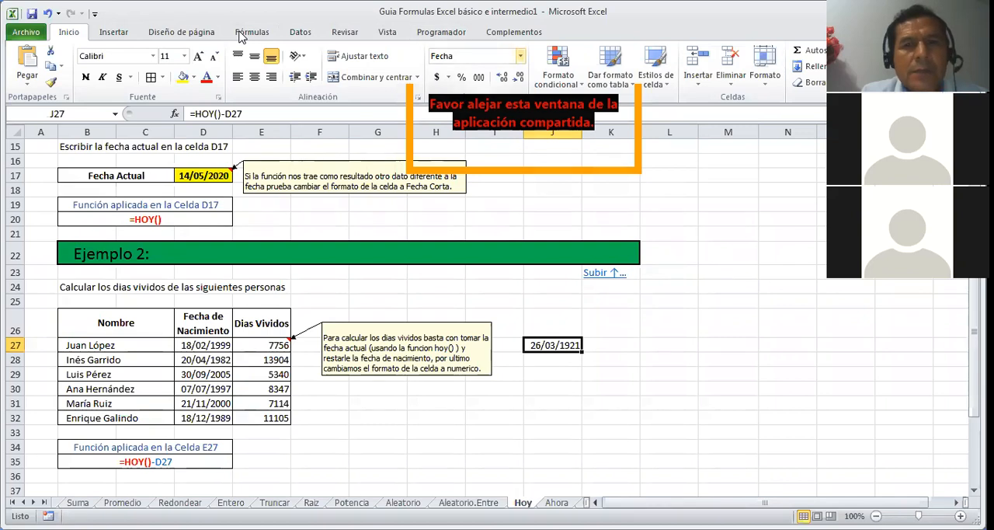
click(520, 56)
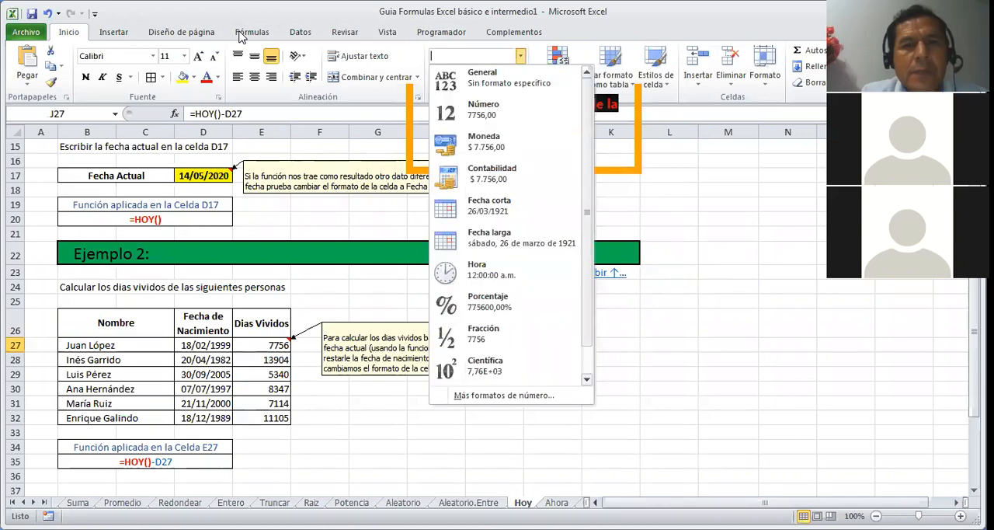
click(489, 109)
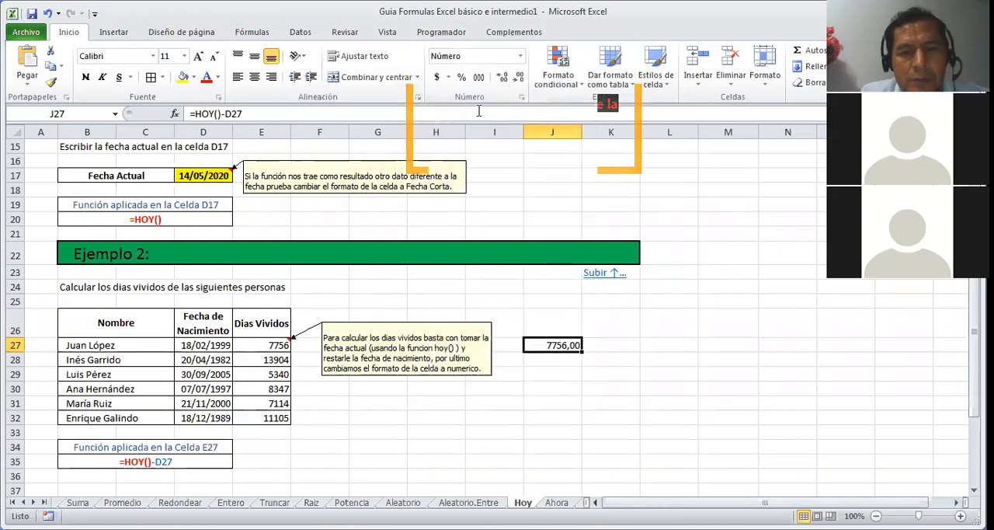
click(637, 342)
click(559, 348)
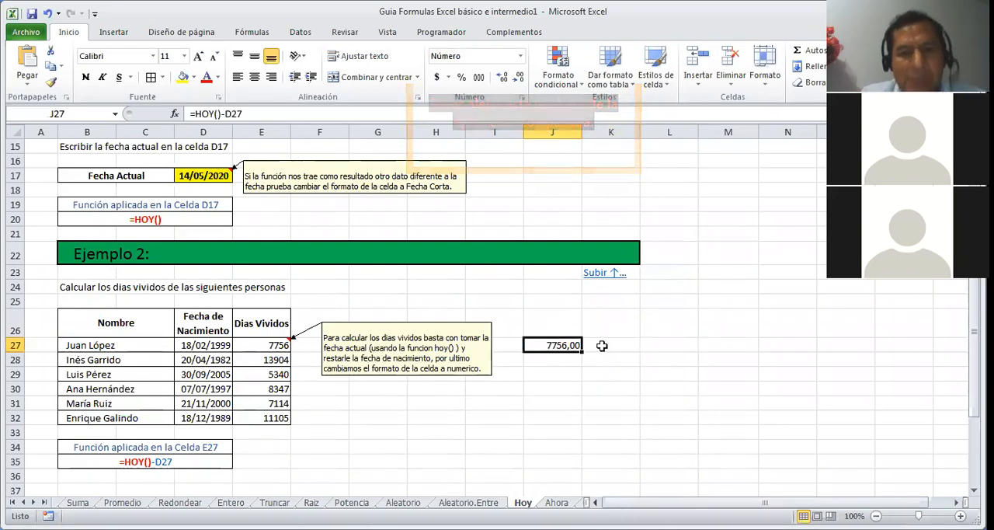
click(520, 80)
click(519, 80)
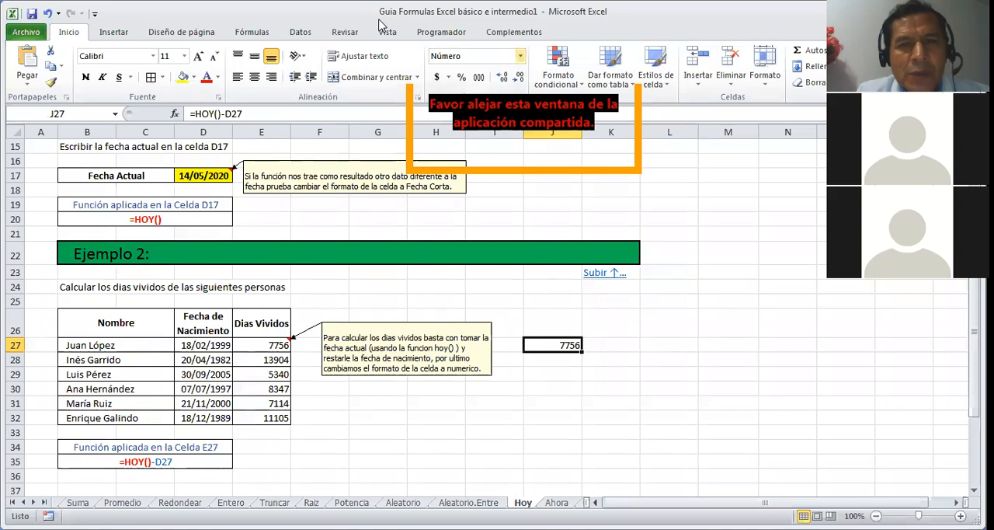
Step: Change the number format of cell J27 to Fecha corta
click(520, 56)
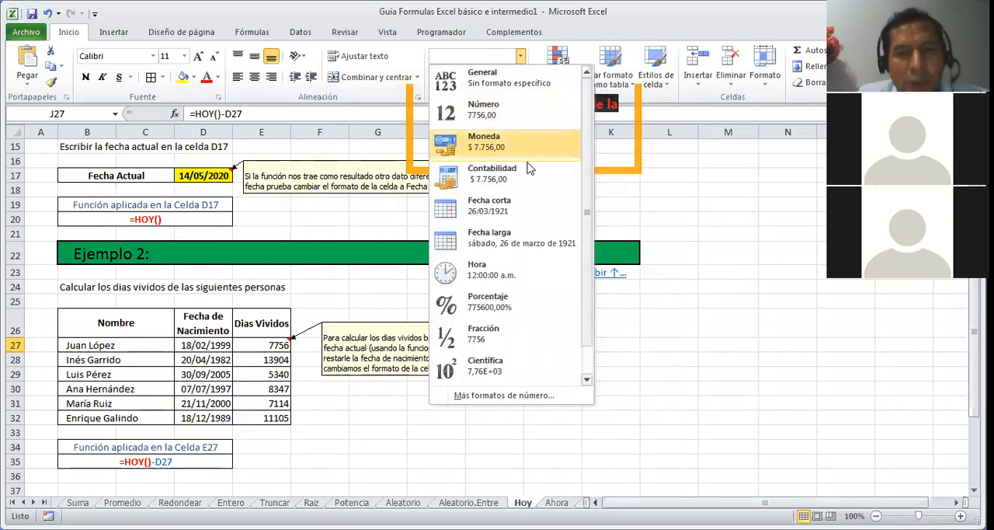
click(502, 203)
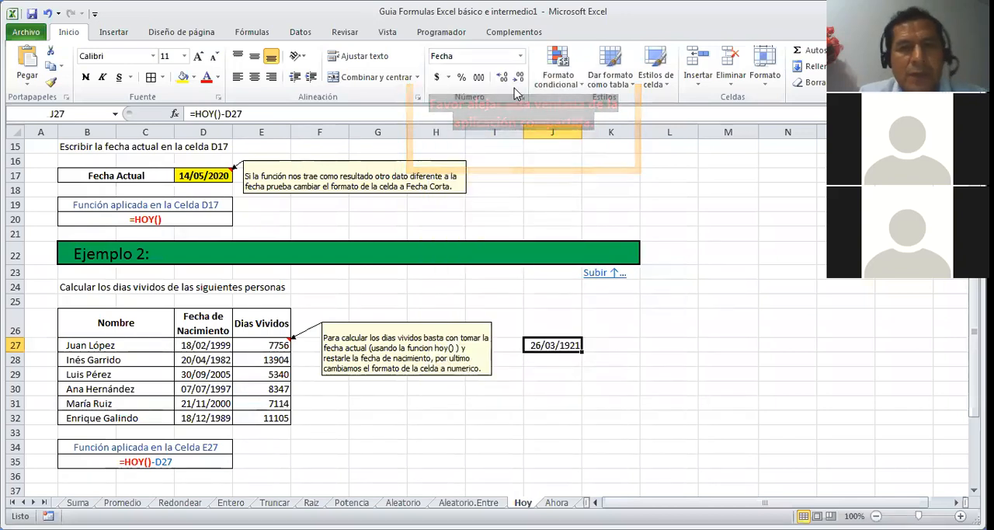
click(701, 269)
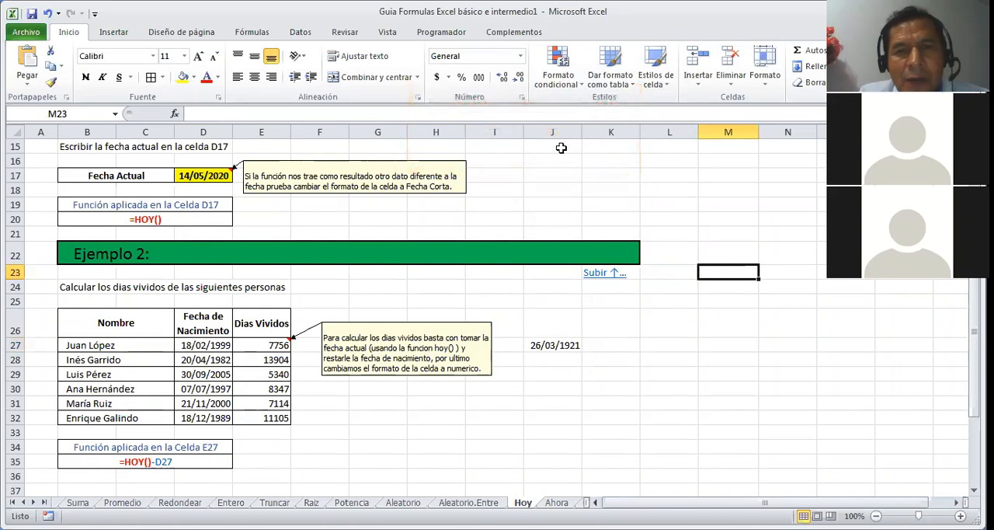
Step: Set cell J27 back to the Número format without decimal places
click(568, 343)
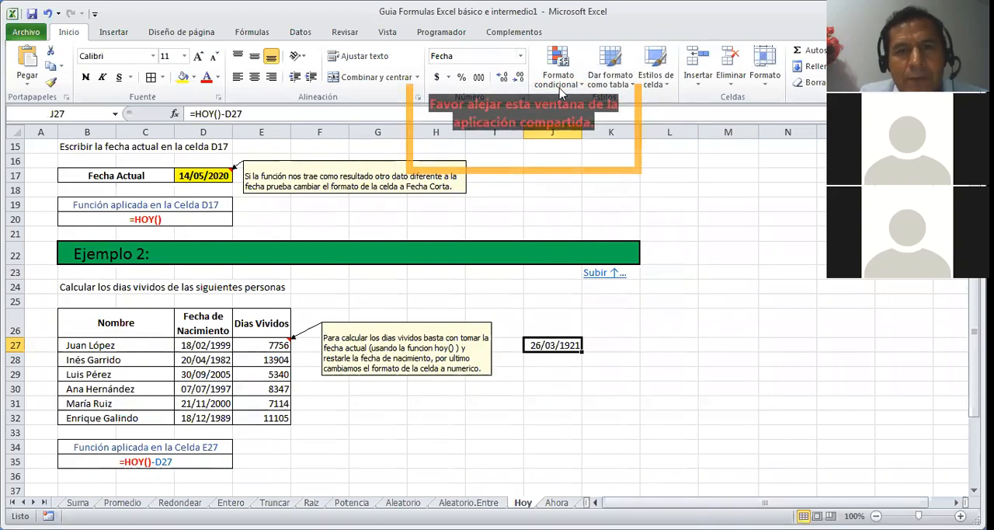
click(520, 61)
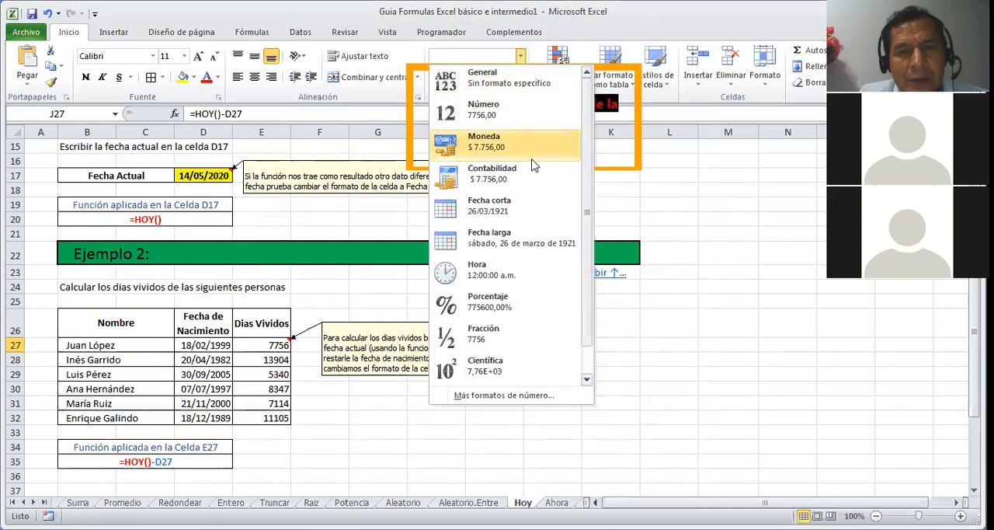
click(483, 115)
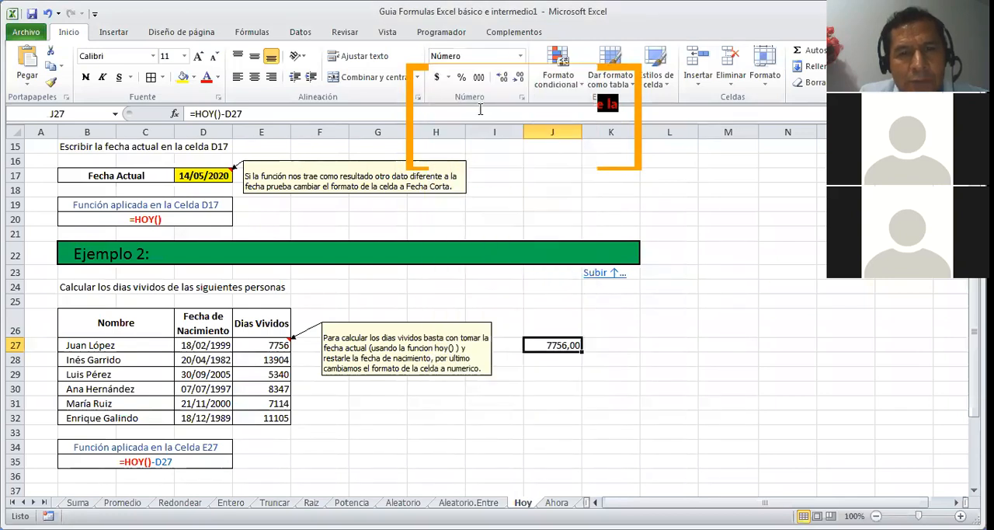
drag(661, 388, 660, 377)
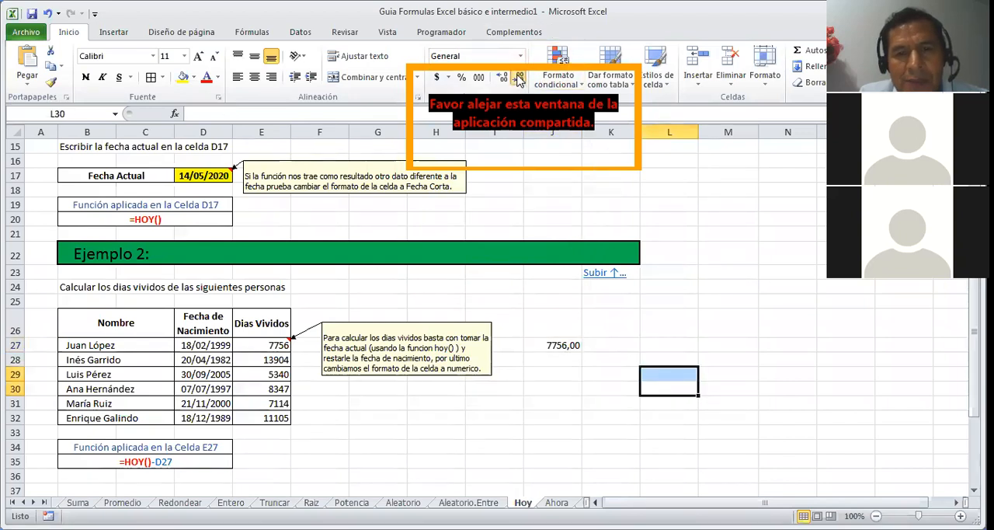
click(548, 346)
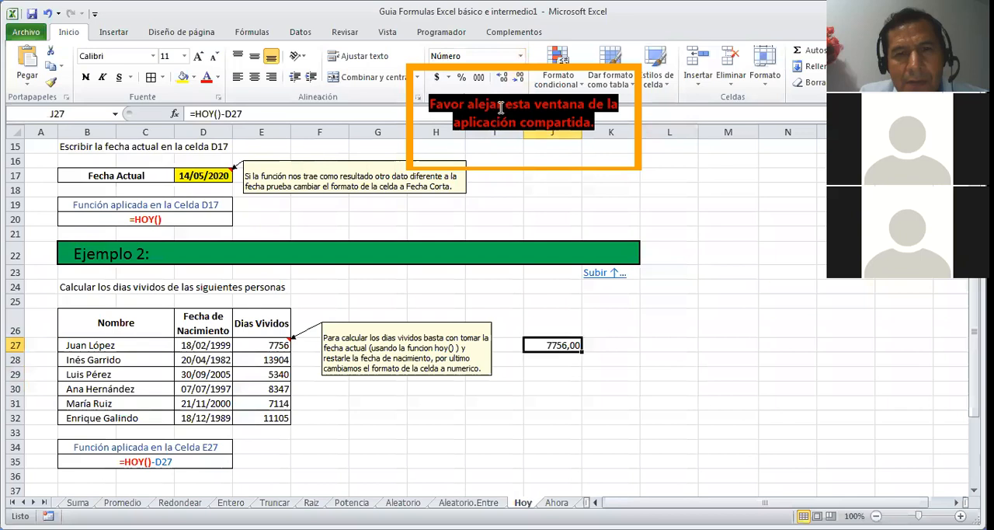
click(516, 84)
click(516, 84)
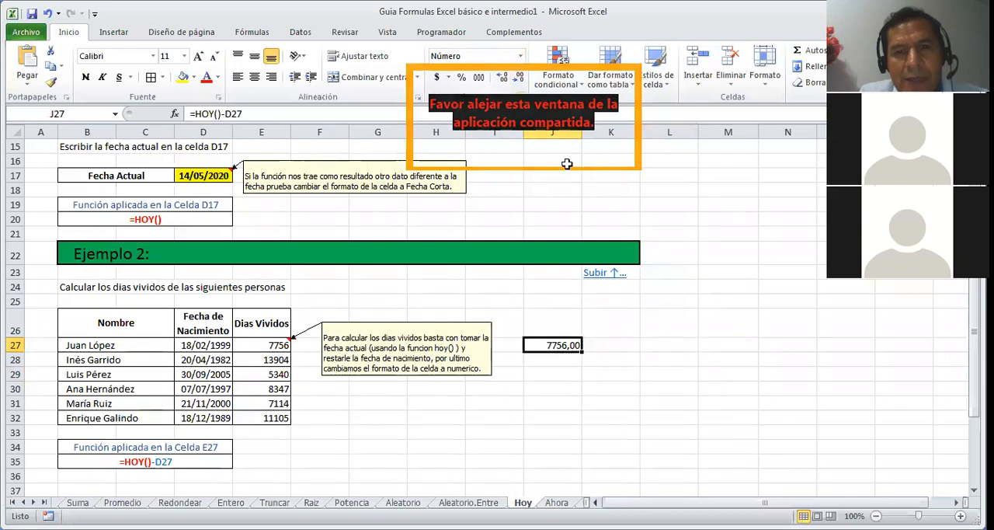
Step: Enter the formula =J27/365 in cell K27 to convert the first person's days lived into years
click(622, 346)
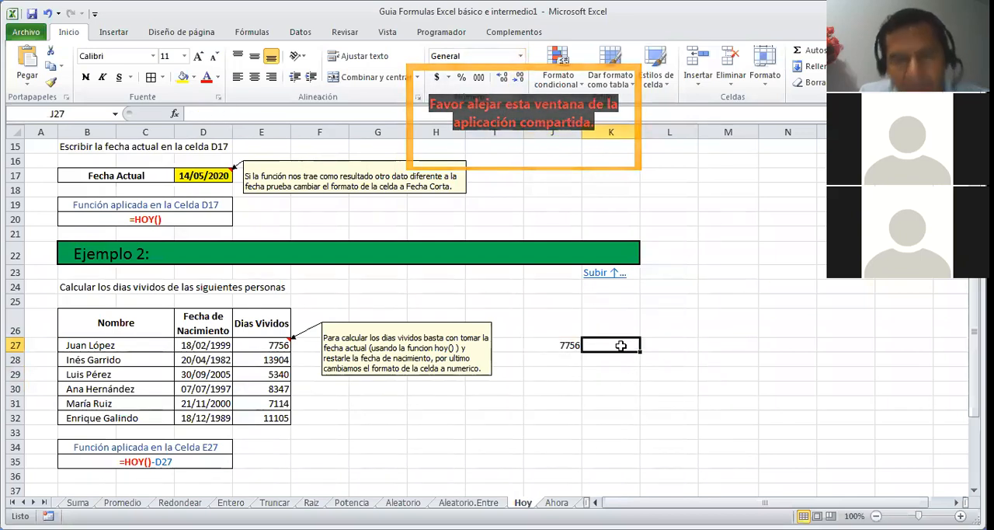
text(=)
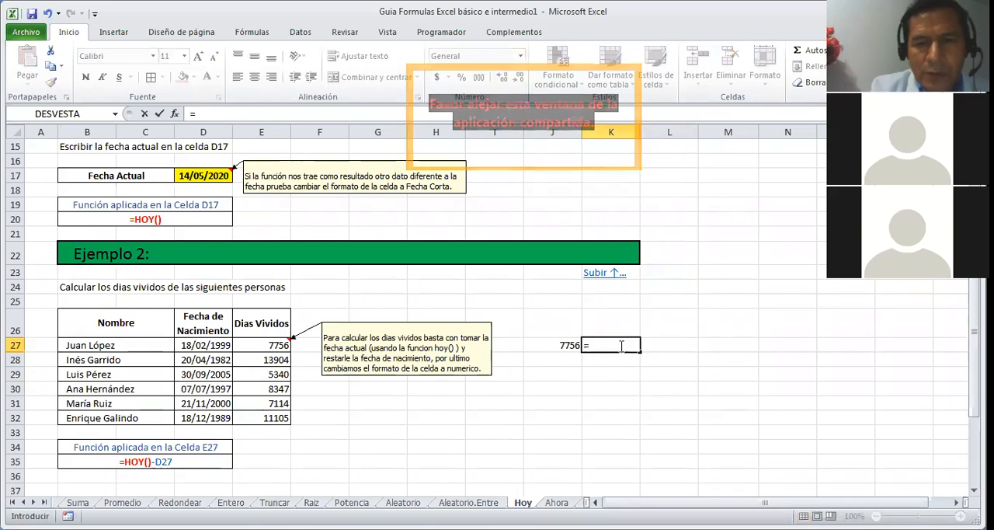
click(567, 346)
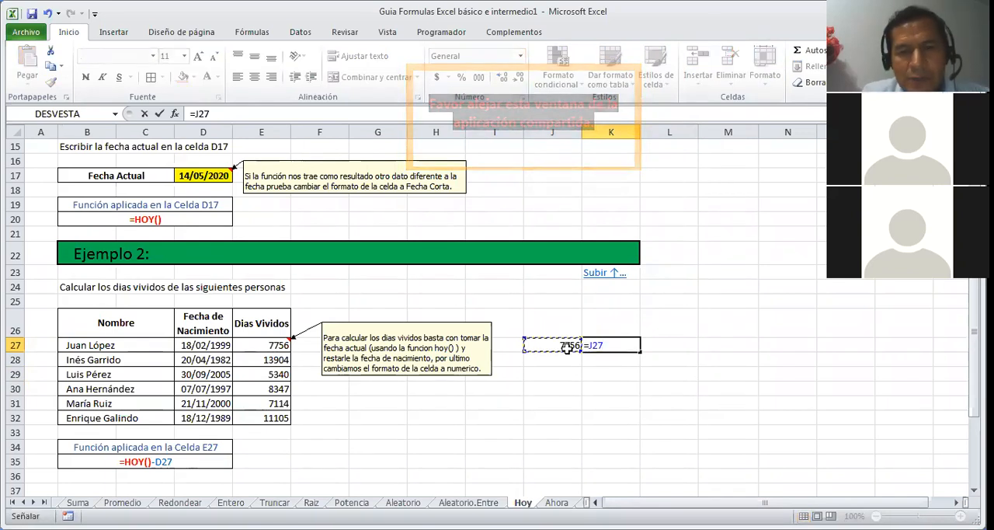
text(/365)
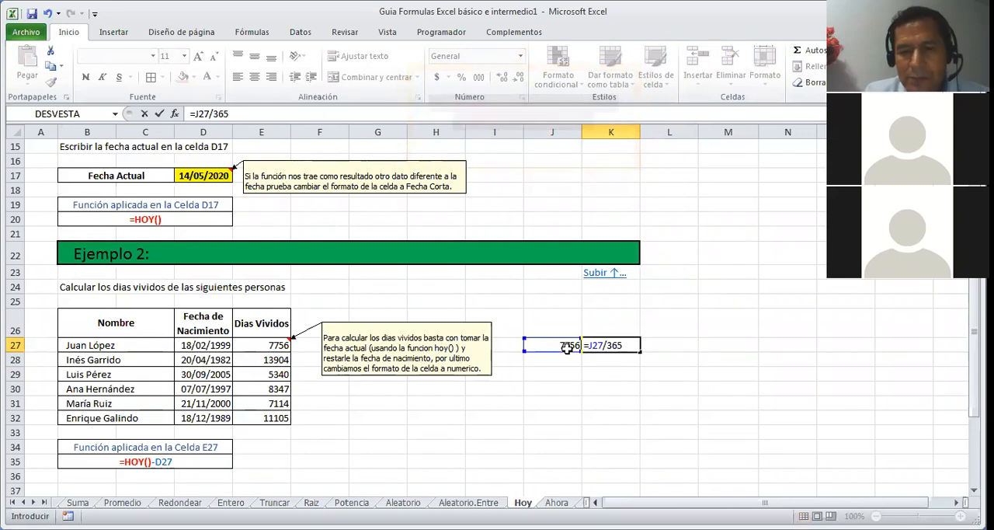
key(Return)
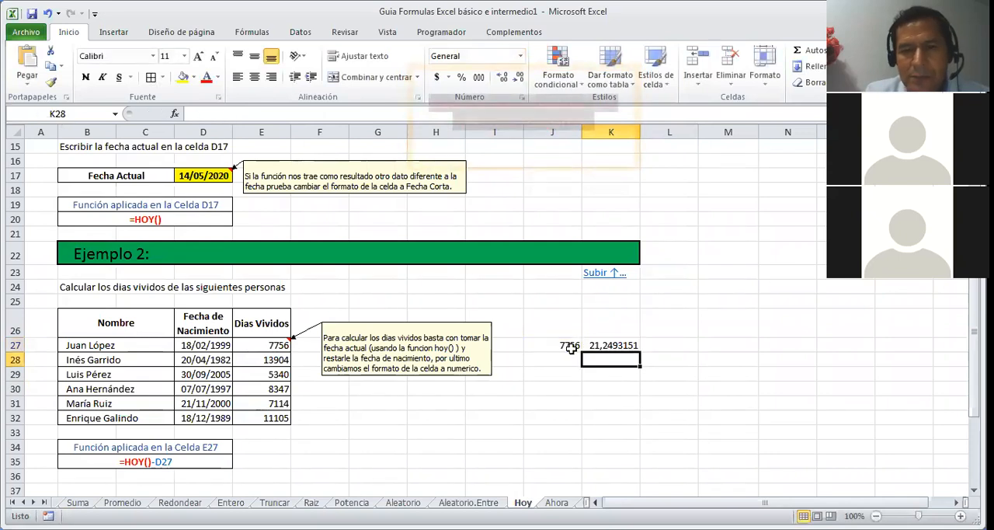
Step: Remove all decimal places from the years value in cell K27
click(592, 347)
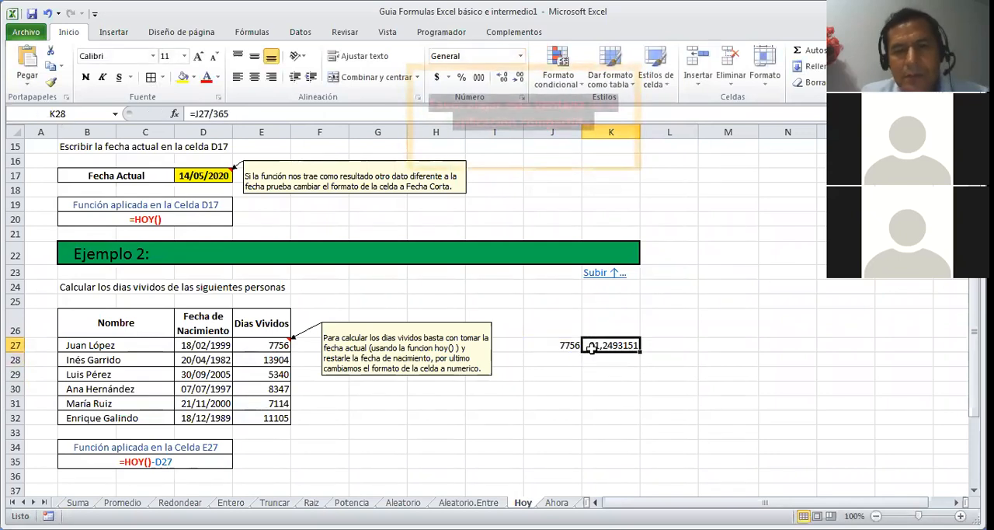
click(519, 79)
click(519, 79)
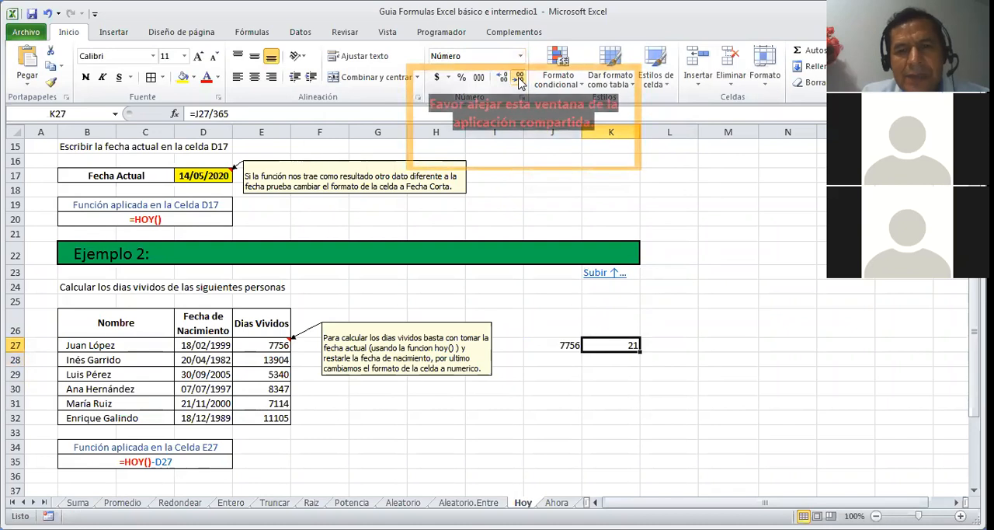
click(693, 347)
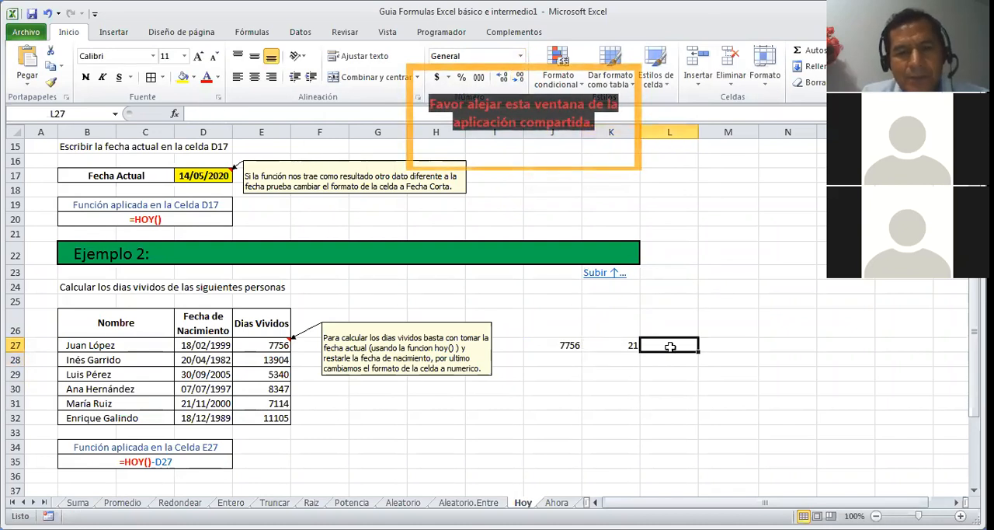
click(633, 346)
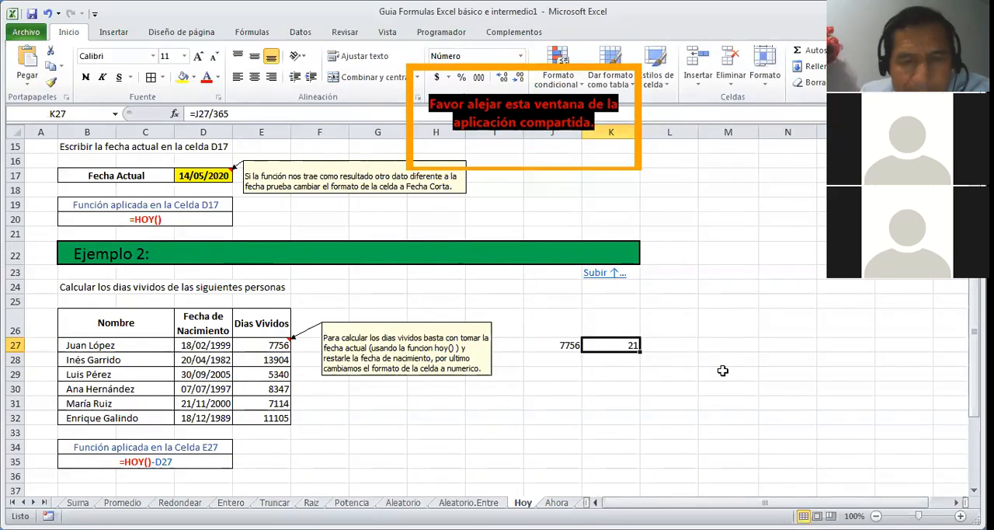
key(Left)
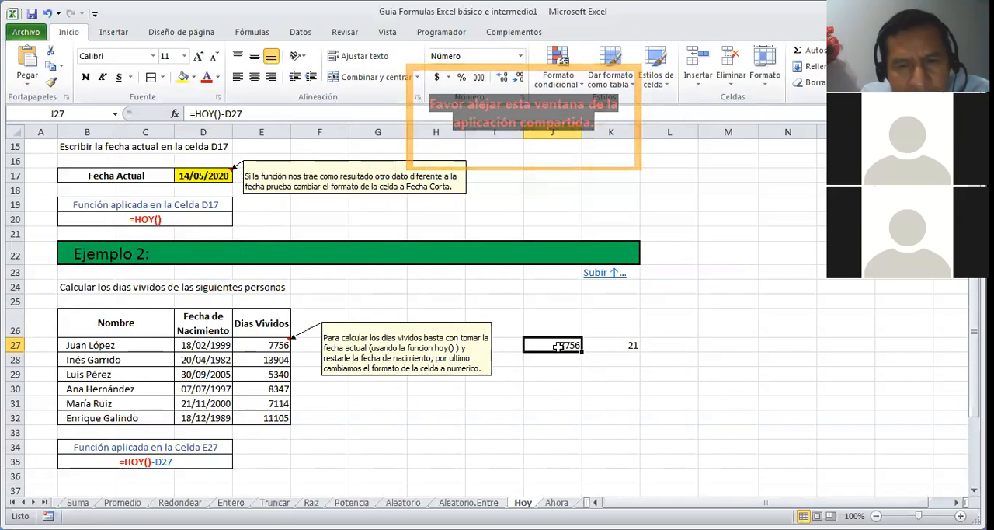
click(606, 344)
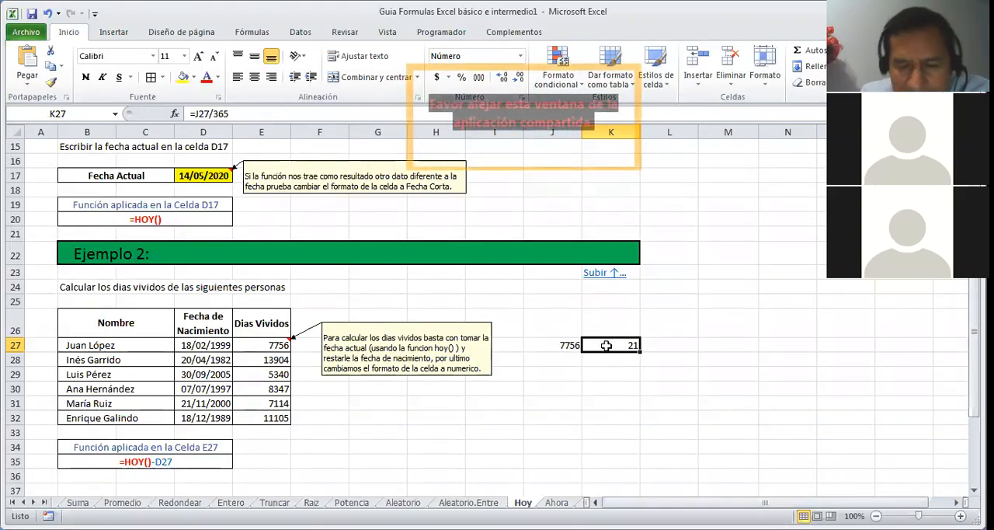
key(Down)
key(Down)
key(Down)
key(Down)
key(Down)
key(Down)
key(Down)
key(Down)
key(Down)
key(Down)
key(Down)
key(Down)
key(Down)
key(Down)
key(Down)
key(Down)
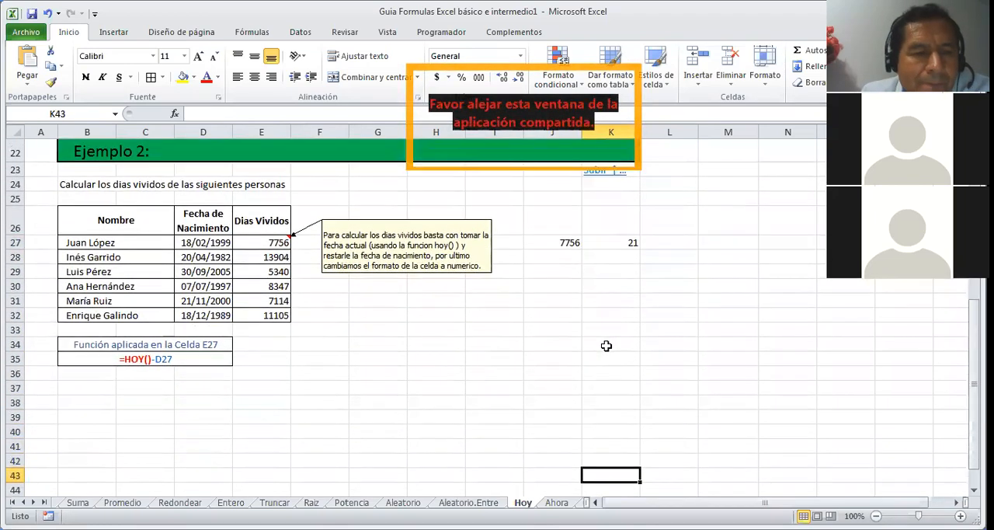
key(Down)
key(Down)
key(Down)
key(Down)
key(Down)
key(Down)
key(Down)
key(Down)
key(Down)
key(Down)
key(Down)
key(Down)
key(Down)
key(Down)
key(Down)
key(Down)
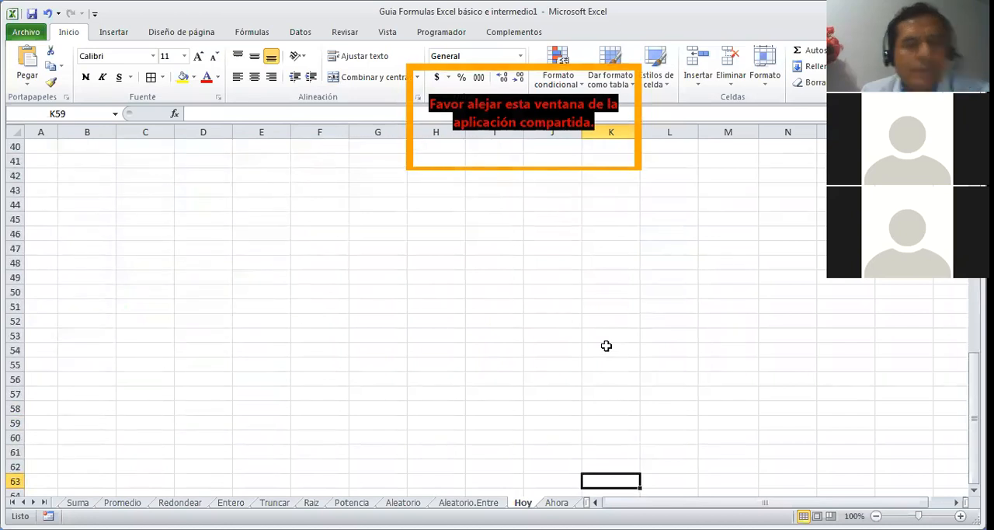
key(Up)
key(Up)
key(Up)
key(Up)
key(Up)
key(Up)
key(Up)
key(Up)
key(Up)
key(Up)
key(Up)
key(Up)
key(Up)
key(Up)
key(Up)
key(Up)
key(Up)
key(Up)
key(Up)
key(Up)
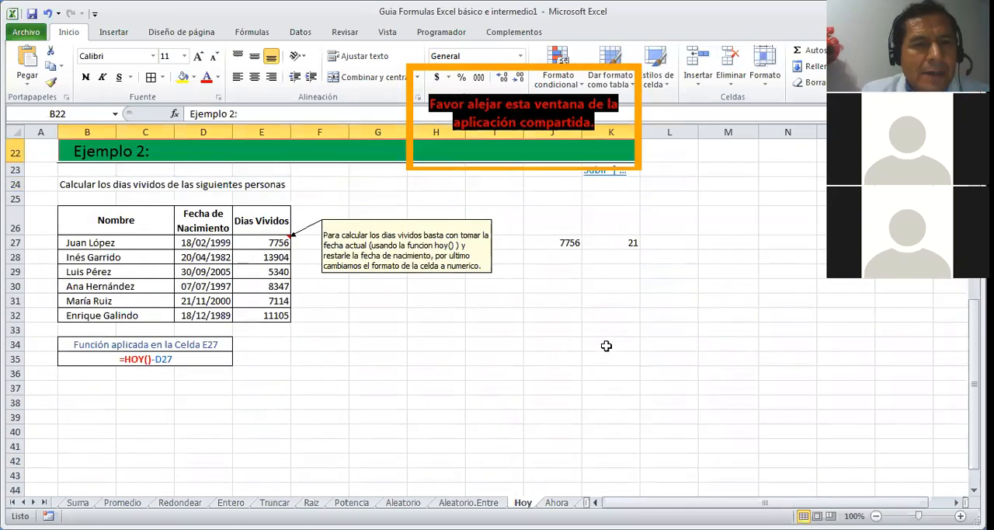
key(Down)
key(Down)
key(Down)
key(Down)
key(Down)
key(Down)
key(Left)
key(Down)
key(Down)
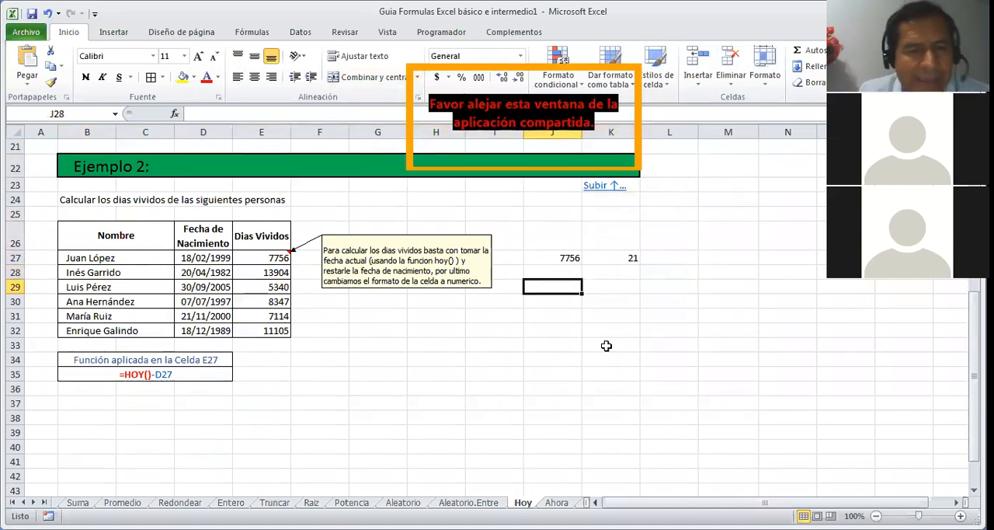
Step: Enter the formula =HOY()-D28 in cell J28 to calculate the second person's days lived
click(565, 273)
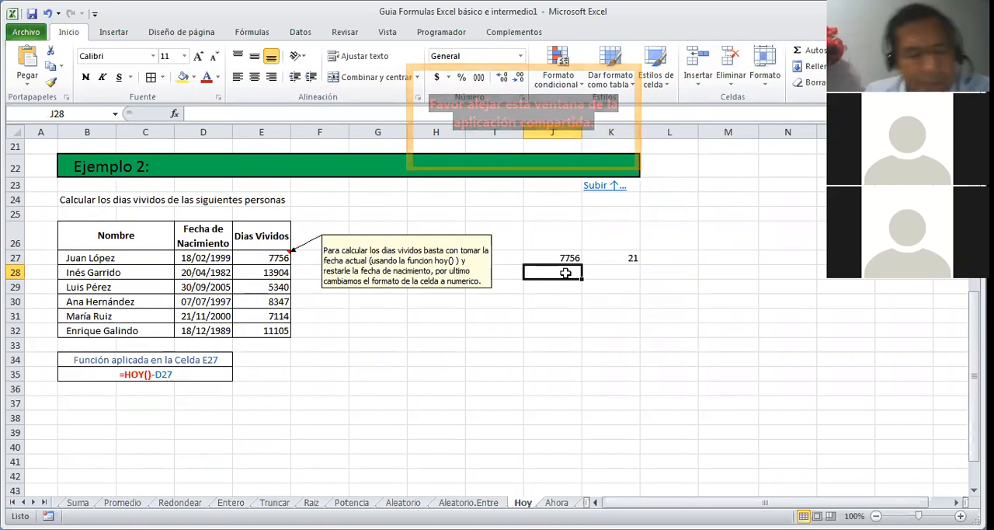
text(=)
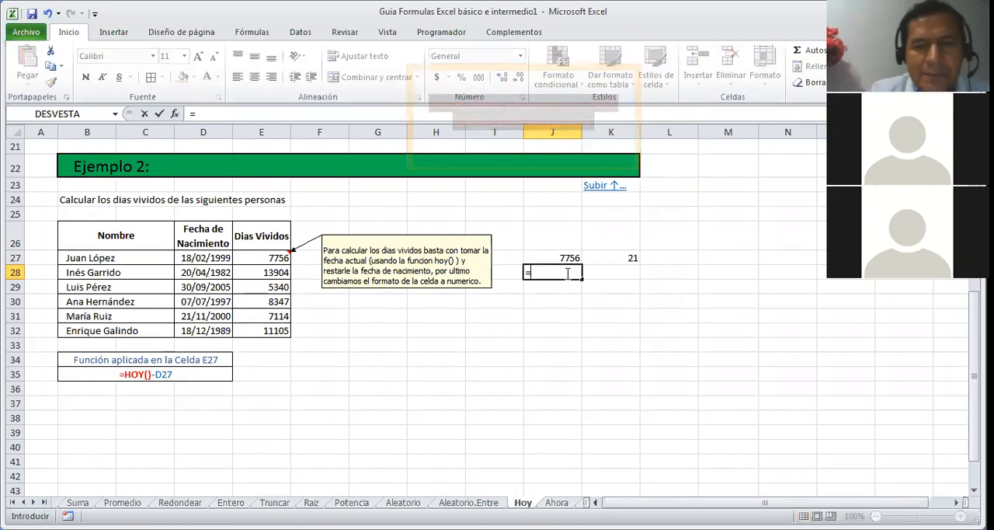
text(H)
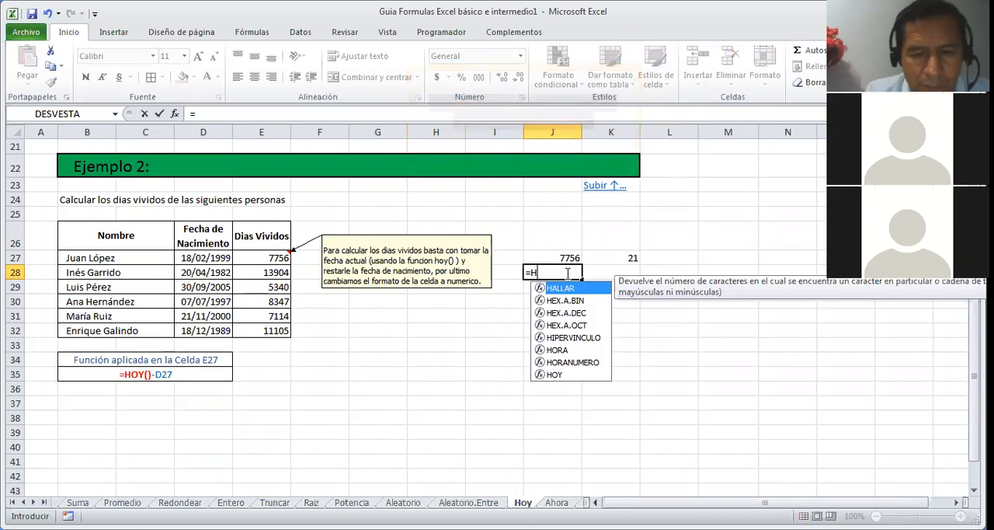
text(OY())
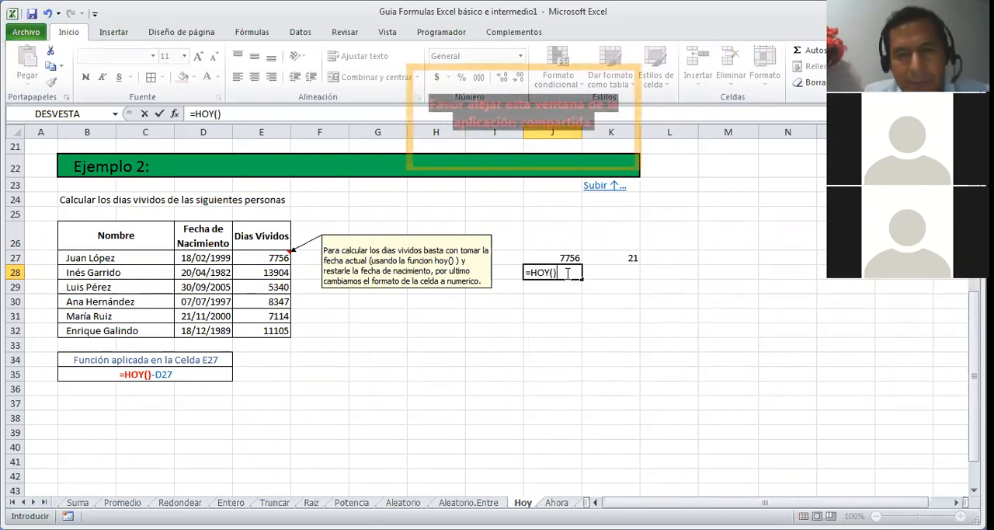
text(-)
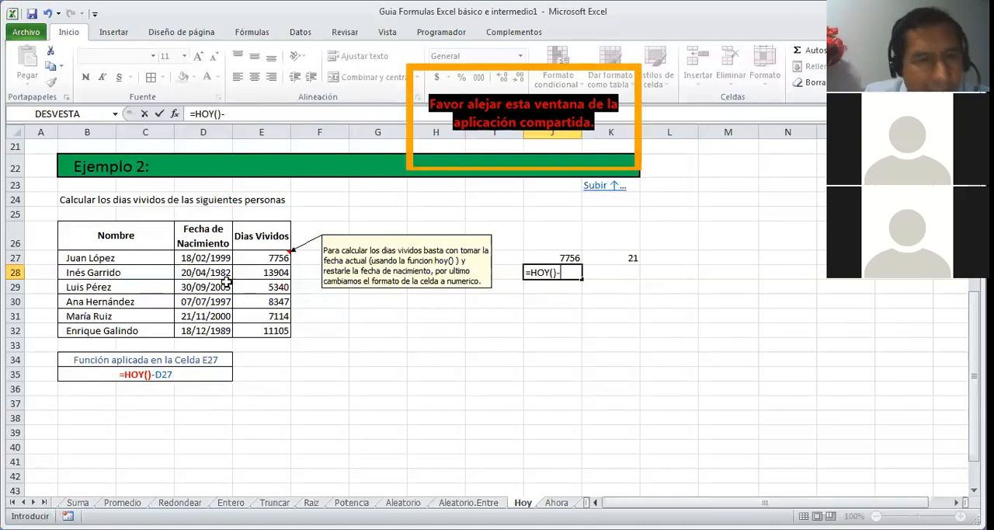
click(219, 271)
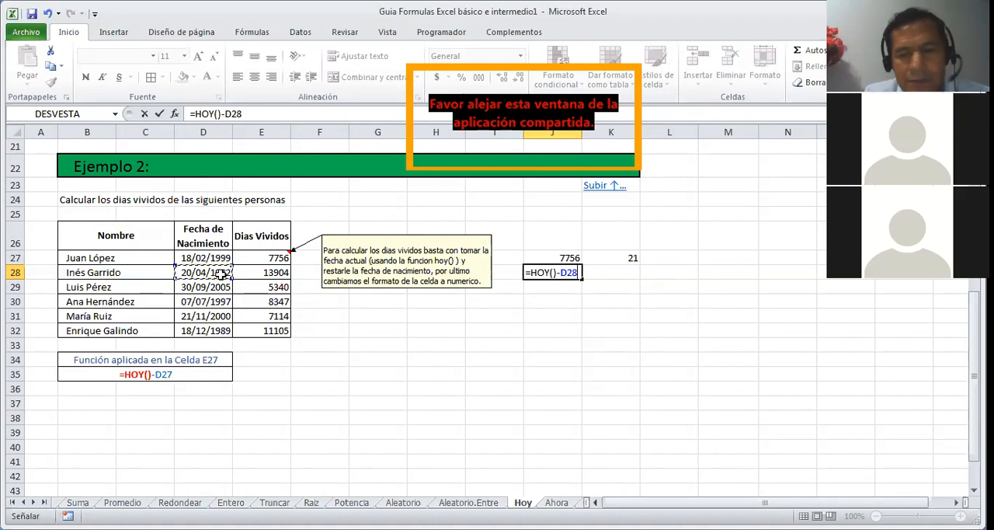
key(Return)
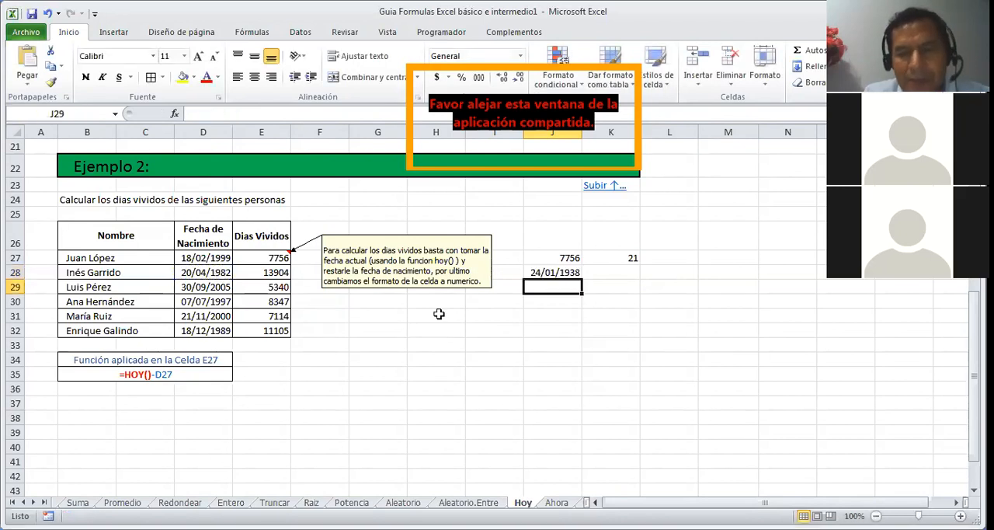
Step: Format cell J28 as Número and remove its decimal places
click(561, 272)
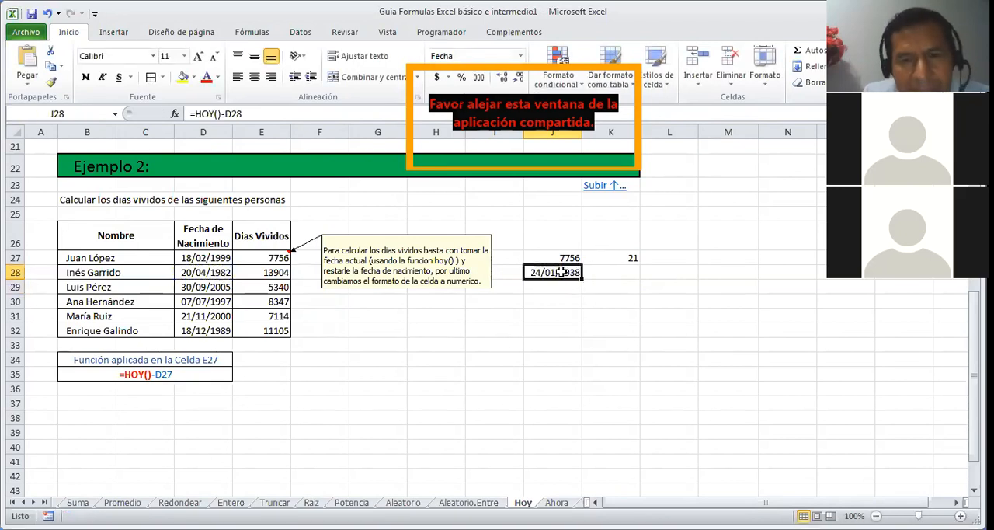
click(519, 56)
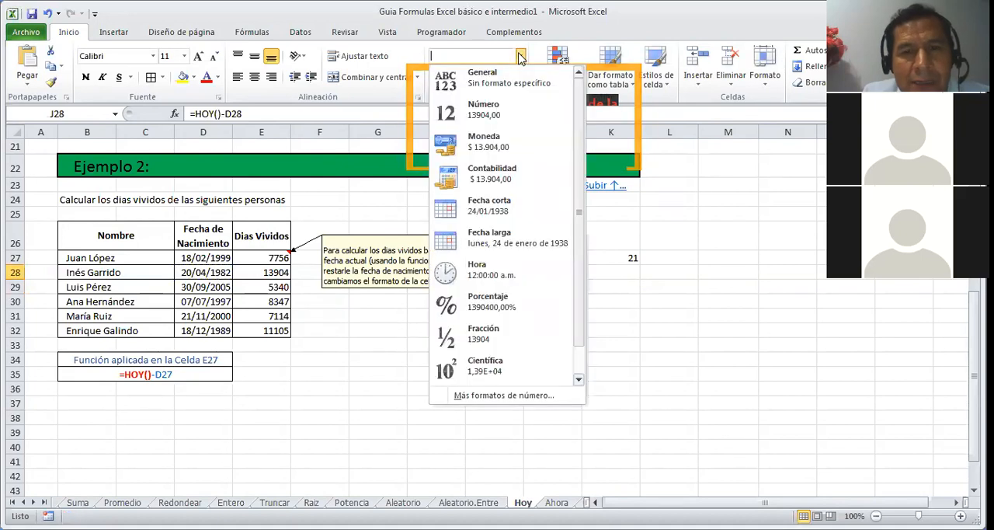
click(489, 126)
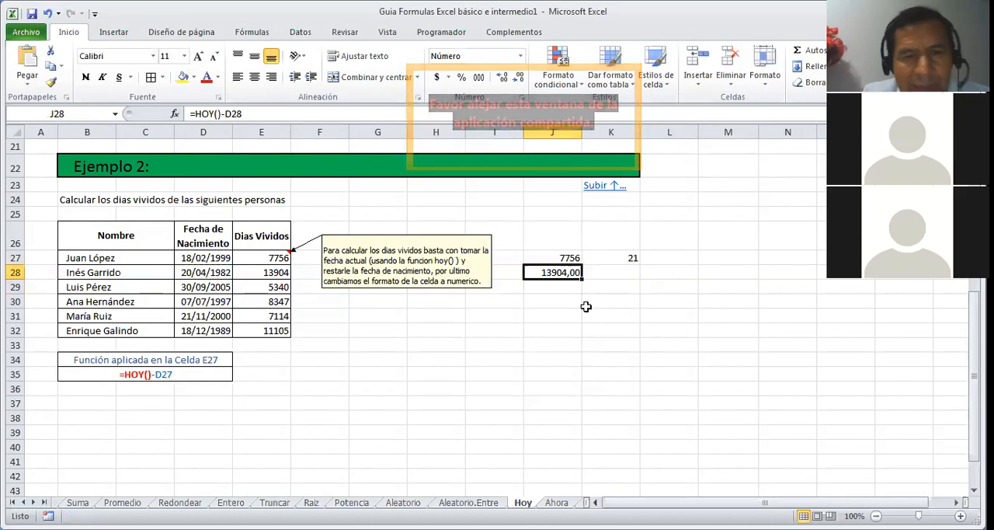
click(519, 79)
click(519, 79)
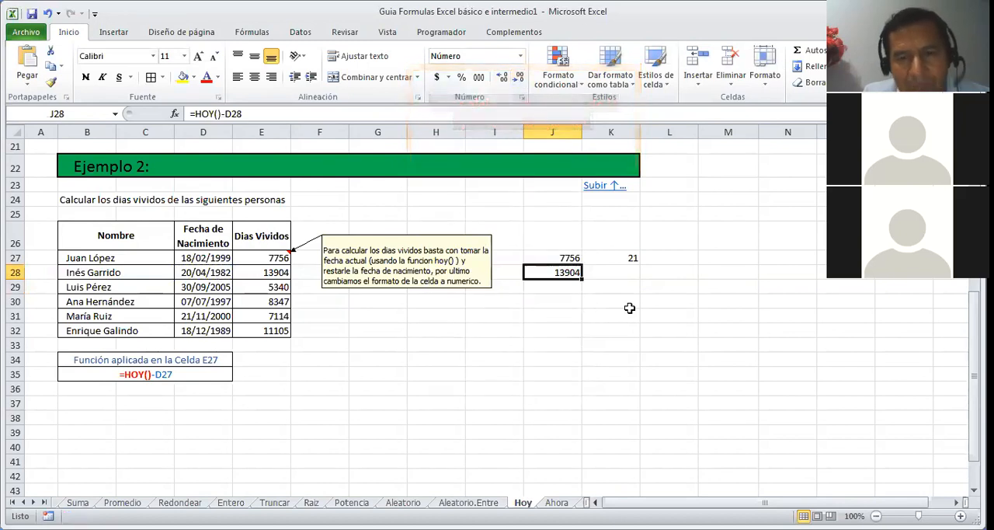
Step: Enter the formula =J28/365 in cell K28 to convert the second person's days lived into years
click(616, 270)
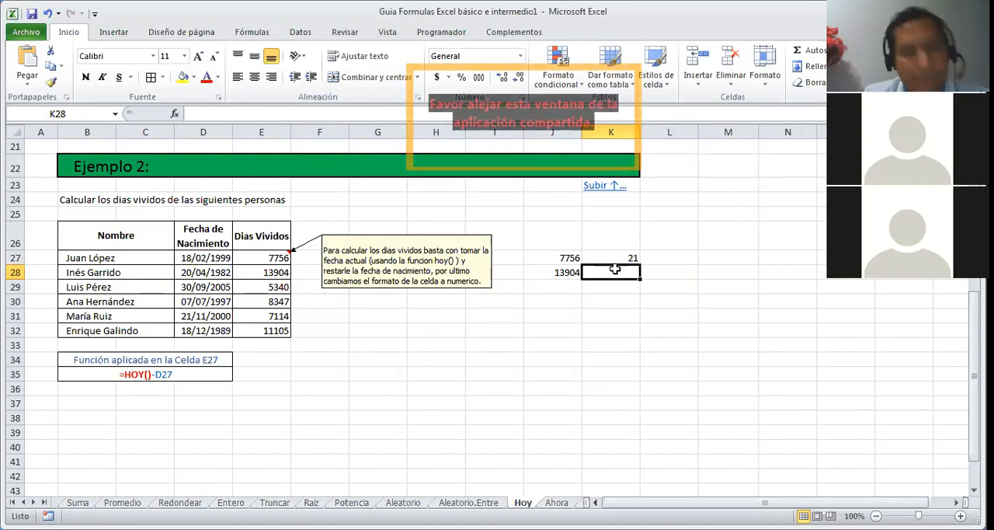
text(=)
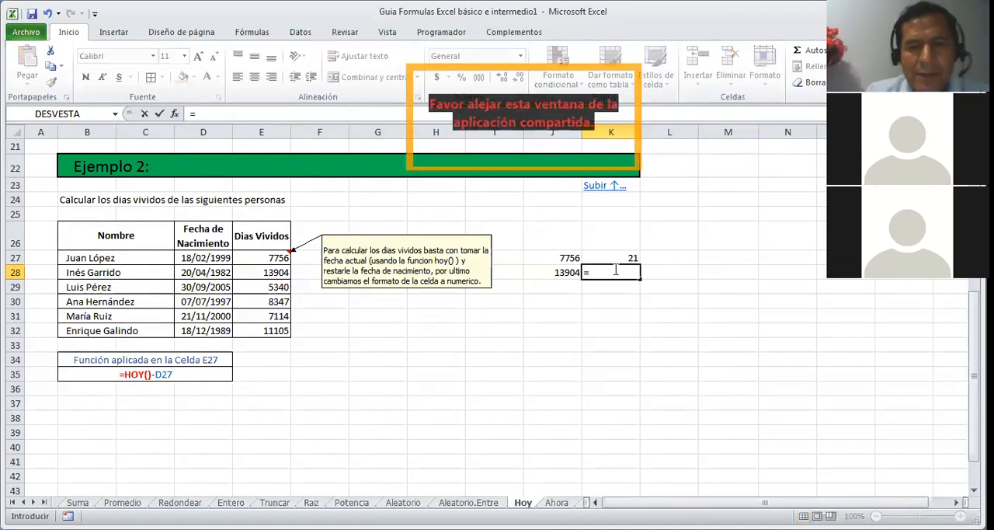
click(560, 273)
text(/365)
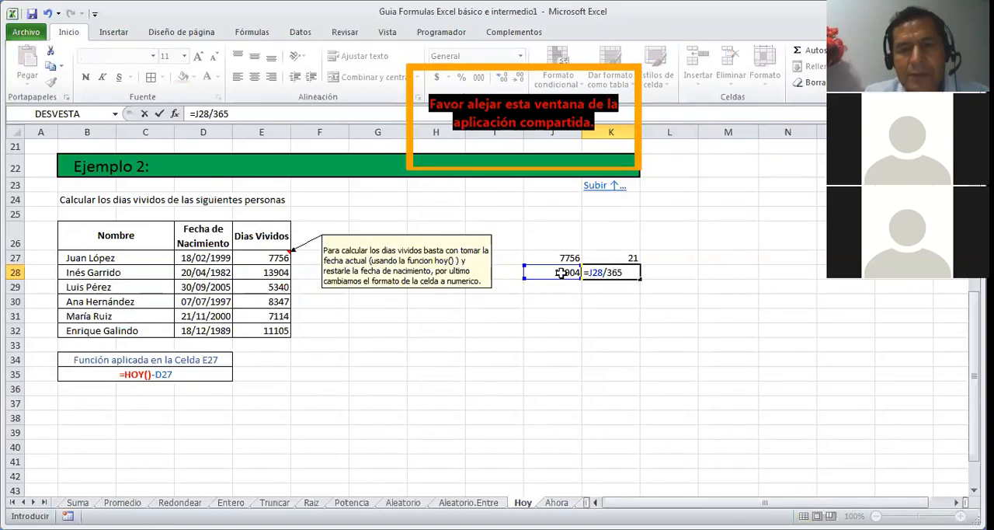
key(Return)
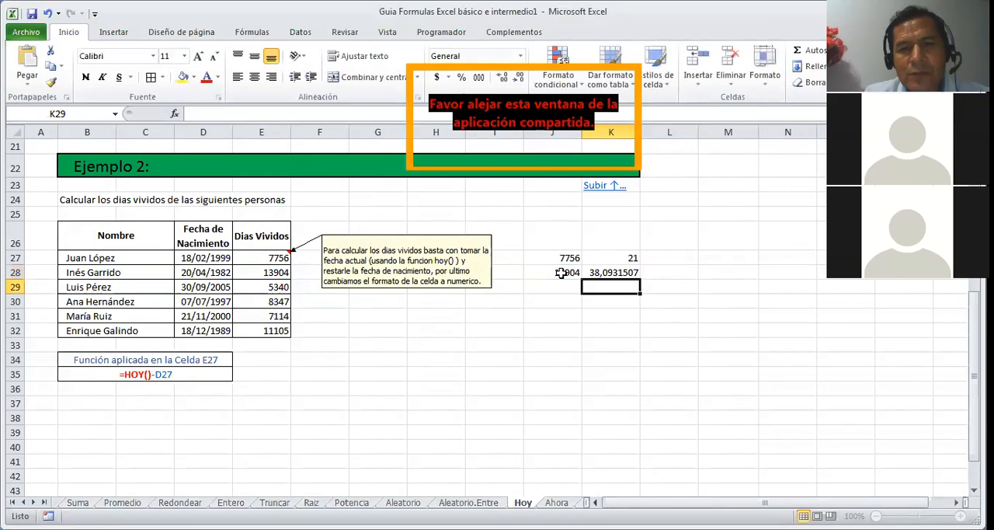
key(Up)
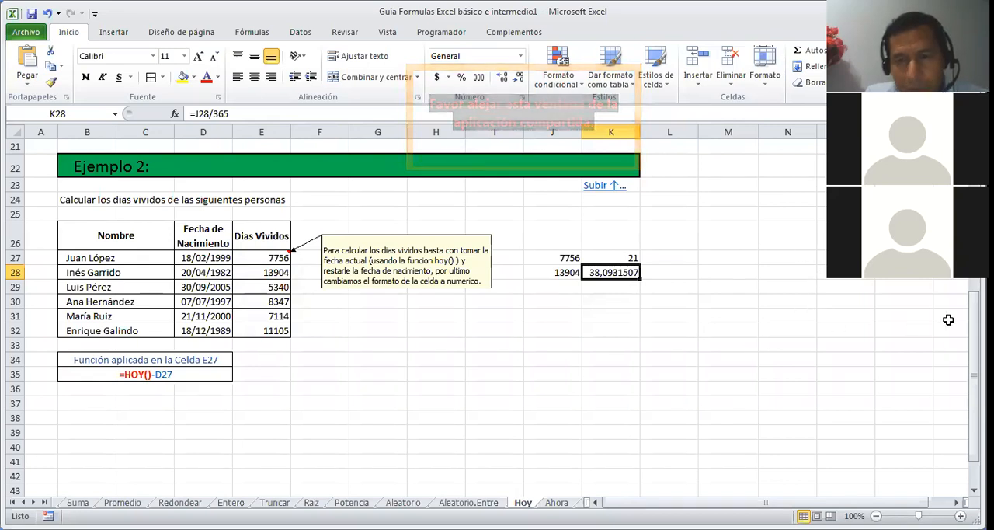
Step: Return to the Tabla de Contenido sheet and locate the Funciones de Fecha y Hora section
drag(974, 334, 973, 331)
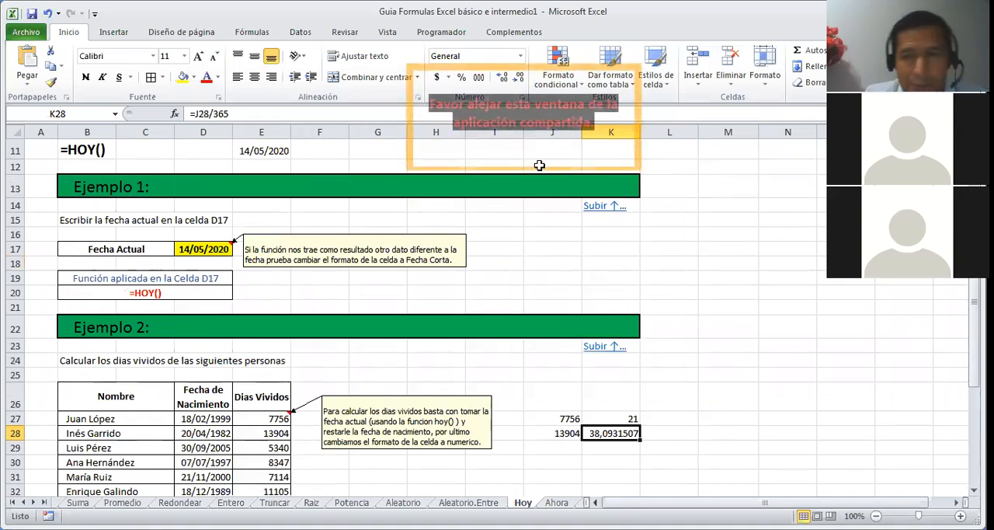
scroll(539, 164, up, 4)
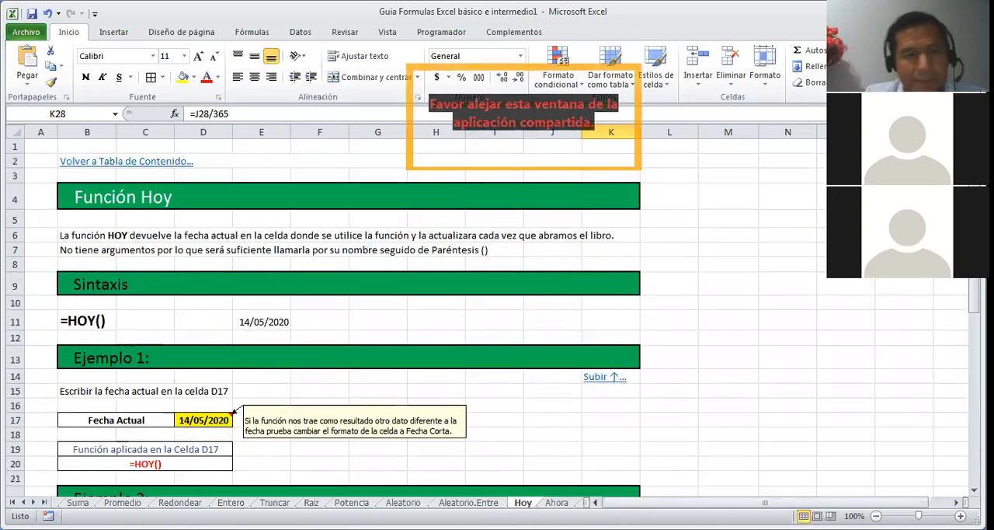
click(111, 163)
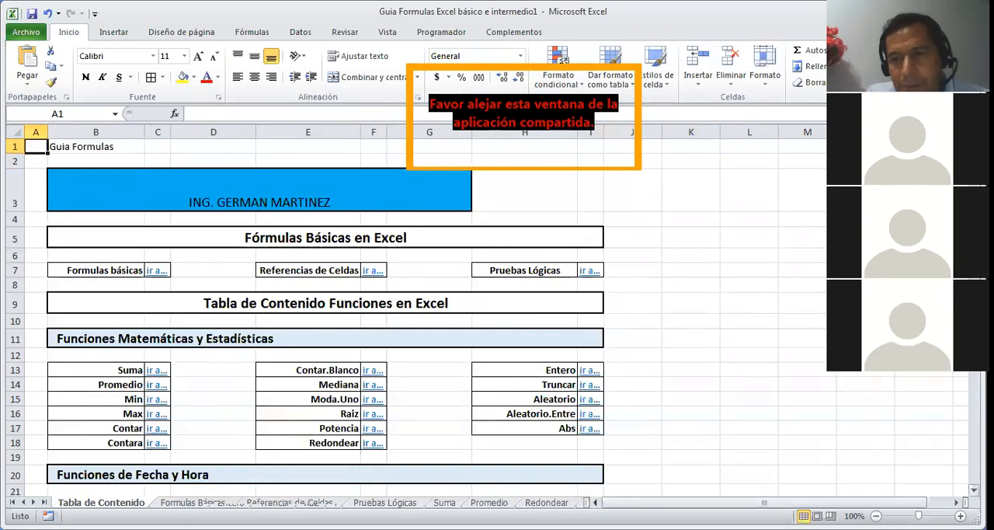
scroll(487, 317, down, 3)
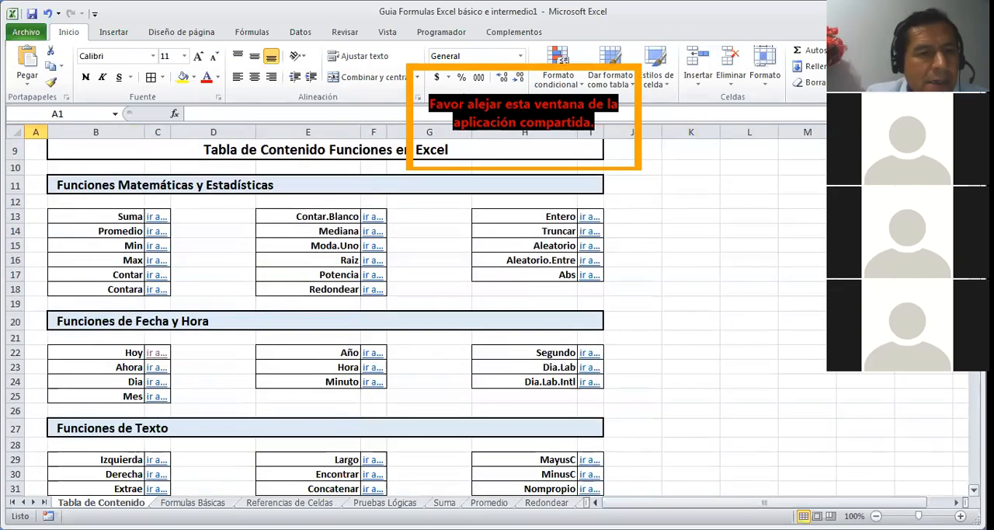
Step: Open the Ahora function sheet from the contents and enter =AHORA() in cell E11
click(153, 367)
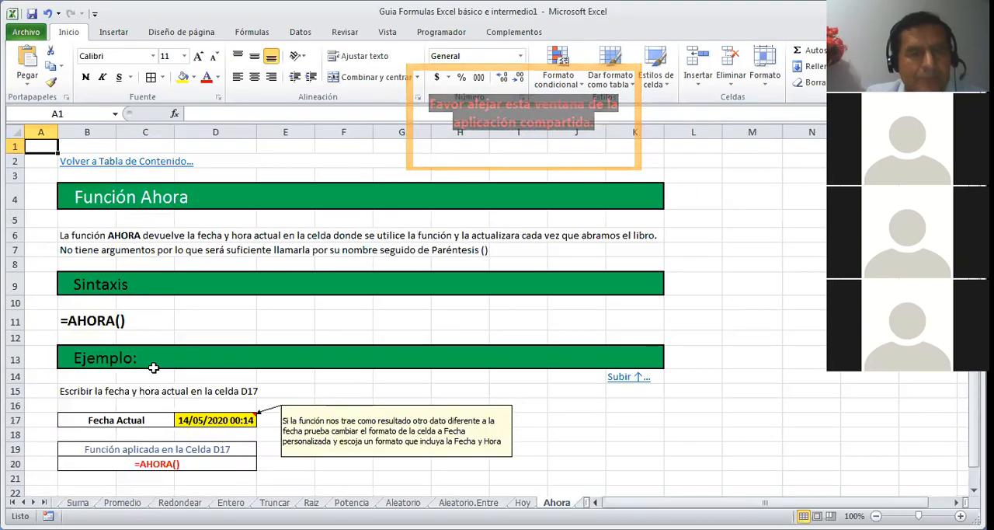
click(295, 320)
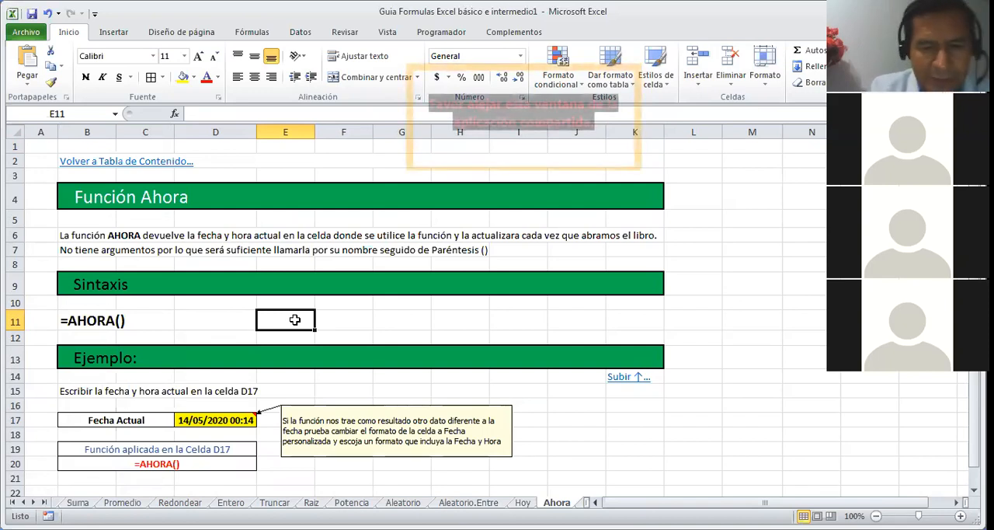
text(=A)
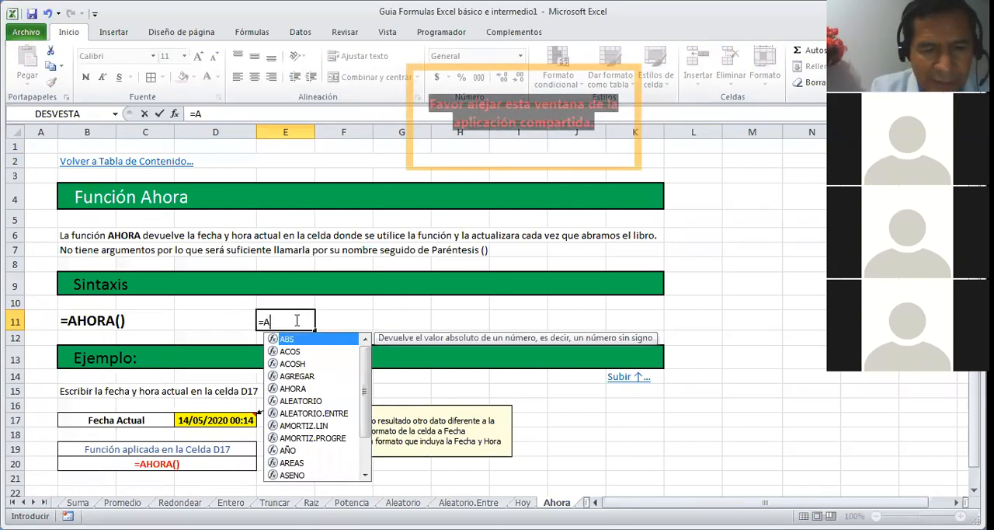
text(HORA())
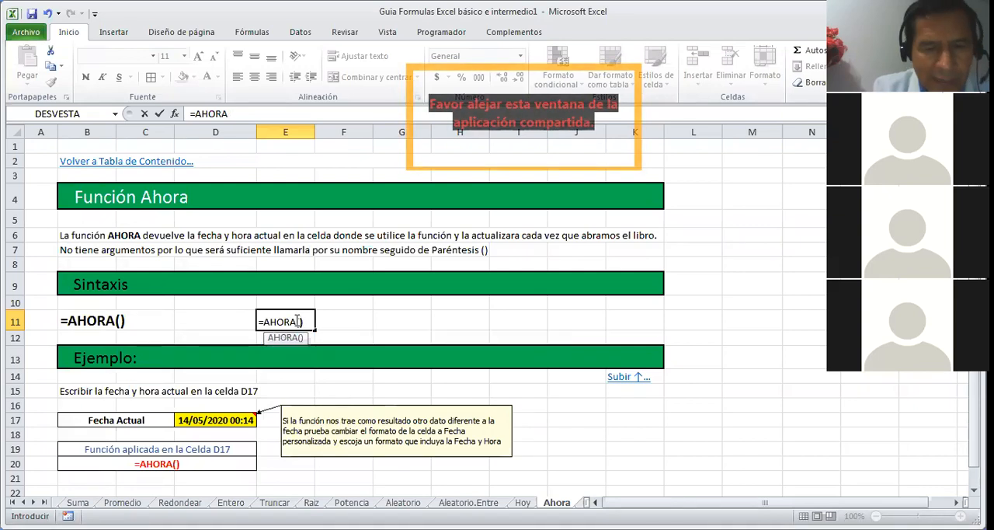
key(Return)
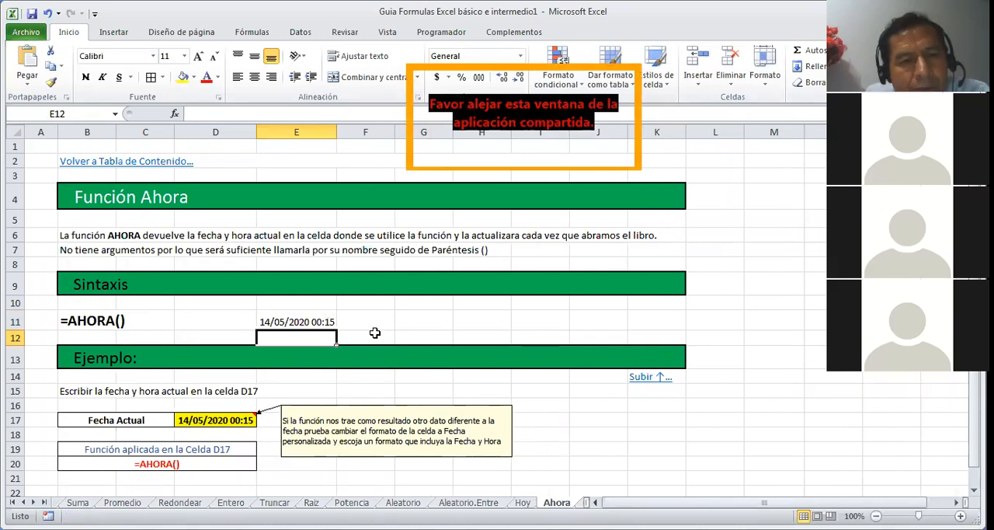
click(320, 322)
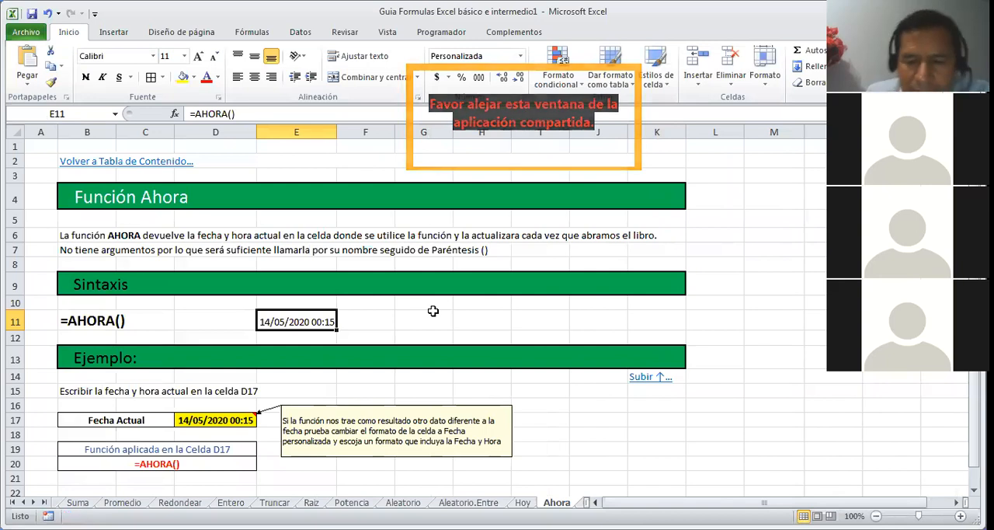
Step: Examine the worked AHORA example and its note on date and time formatting
key(Down)
key(Down)
key(Down)
key(Down)
key(Down)
key(Down)
key(Down)
key(Down)
key(Down)
key(Down)
key(Down)
key(Down)
key(Down)
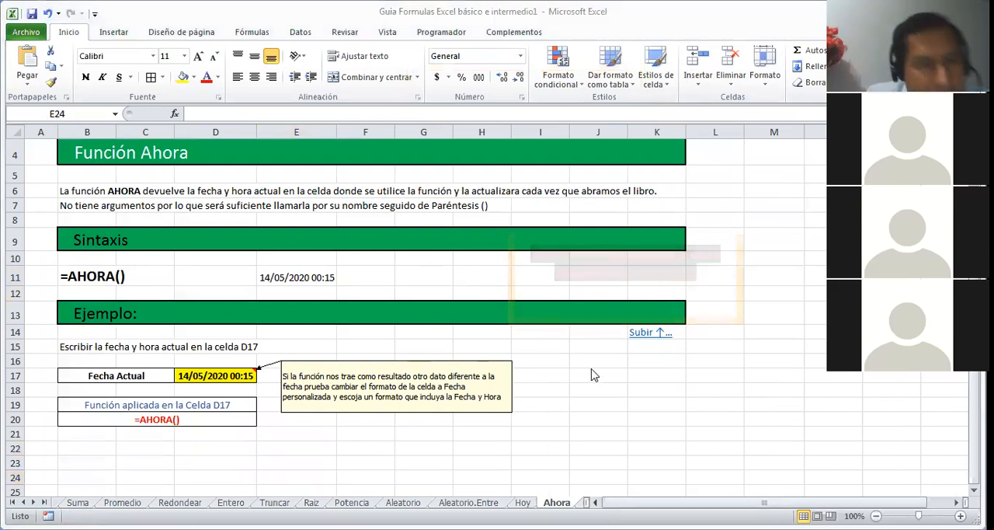
click(371, 420)
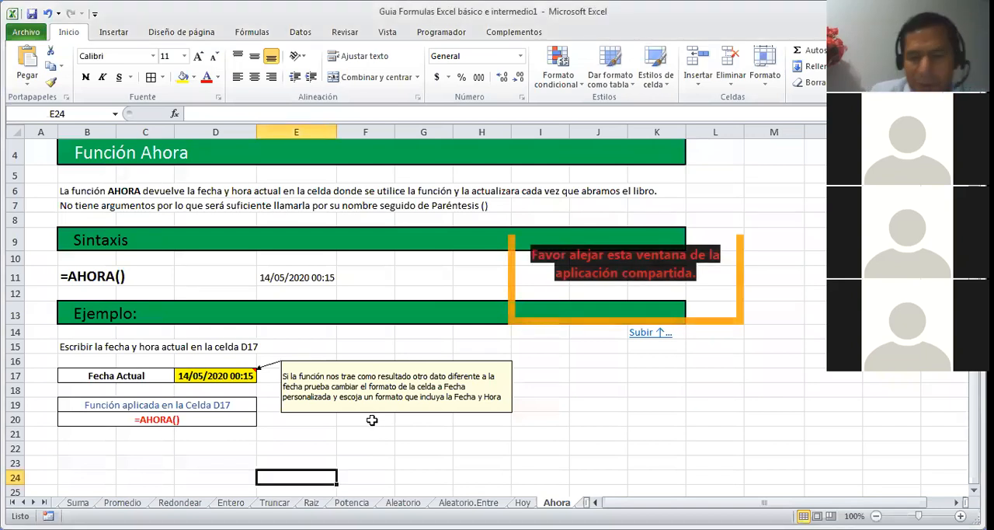
key(Down)
key(Down)
key(Down)
key(Down)
key(Down)
key(Down)
key(Up)
key(Up)
key(Up)
key(Up)
key(Up)
key(Up)
key(Up)
key(Up)
key(Up)
key(Up)
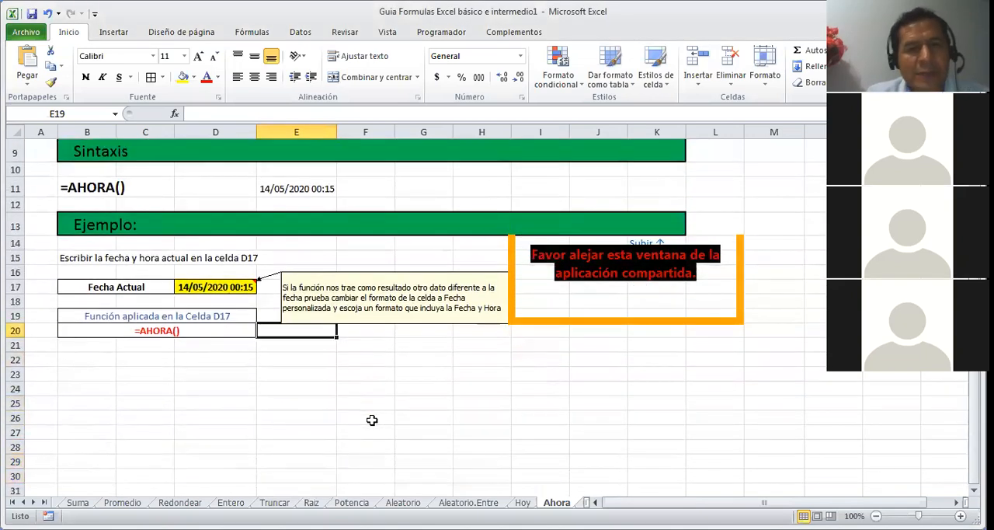
key(Up)
key(Up)
key(Up)
key(Up)
key(Up)
key(Up)
key(Up)
key(Up)
key(Up)
key(Up)
key(Up)
key(Up)
key(Up)
key(Up)
key(Up)
key(Up)
key(Up)
key(Up)
key(Up)
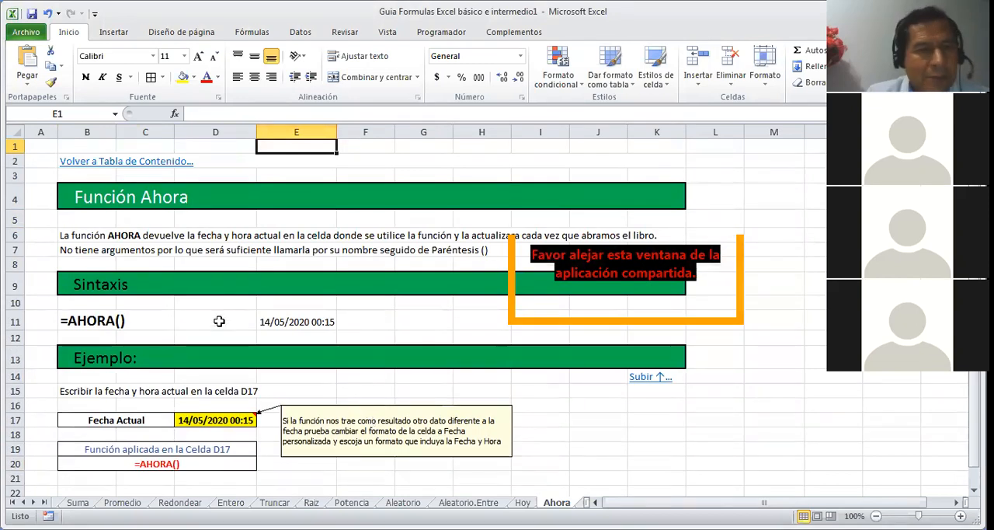
Step: Return to the Tabla de Contenido and open the Concatenar sheet listed under Funciones de Texto
click(142, 161)
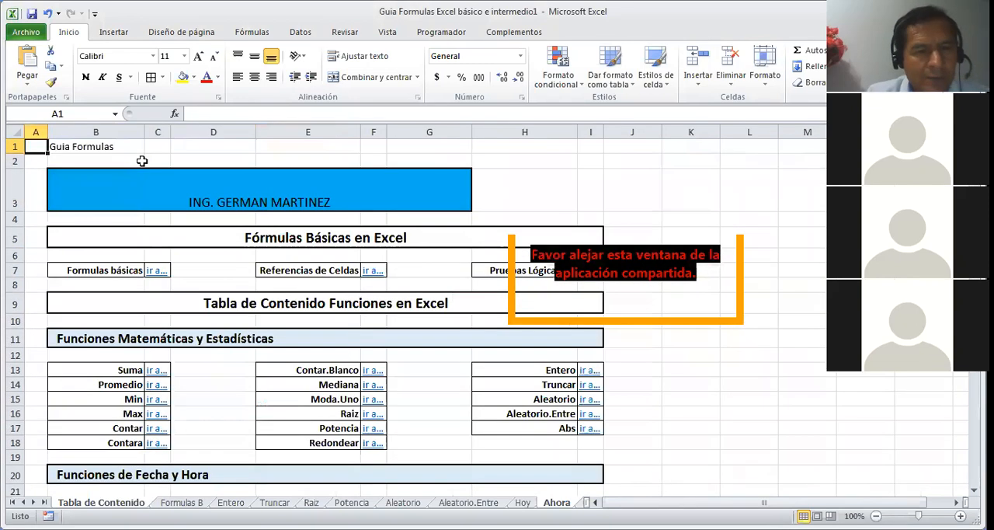
key(Down)
key(Down)
key(Down)
key(Down)
key(Down)
key(Down)
key(Down)
key(Down)
key(Down)
key(Down)
key(Down)
key(Down)
key(Down)
key(Down)
key(Down)
key(Down)
key(Down)
key(Down)
key(Down)
key(Down)
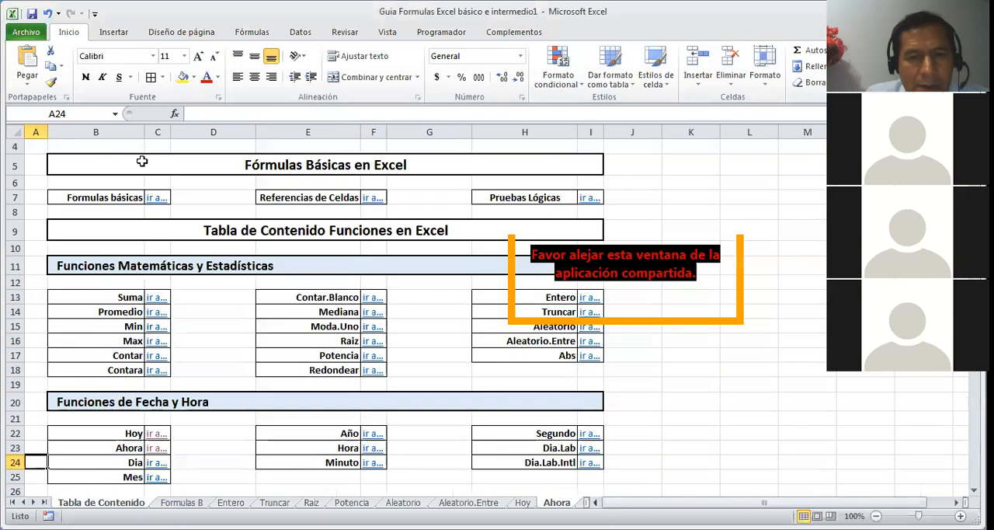
key(Down)
key(Down)
key(Down)
key(Down)
key(Down)
key(Down)
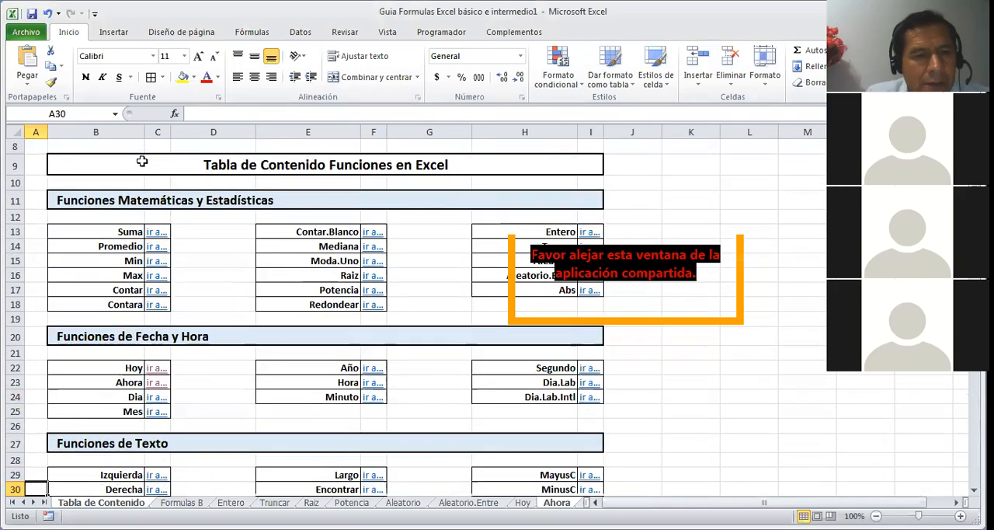
key(Down)
key(Down)
key(Down)
key(Down)
key(Down)
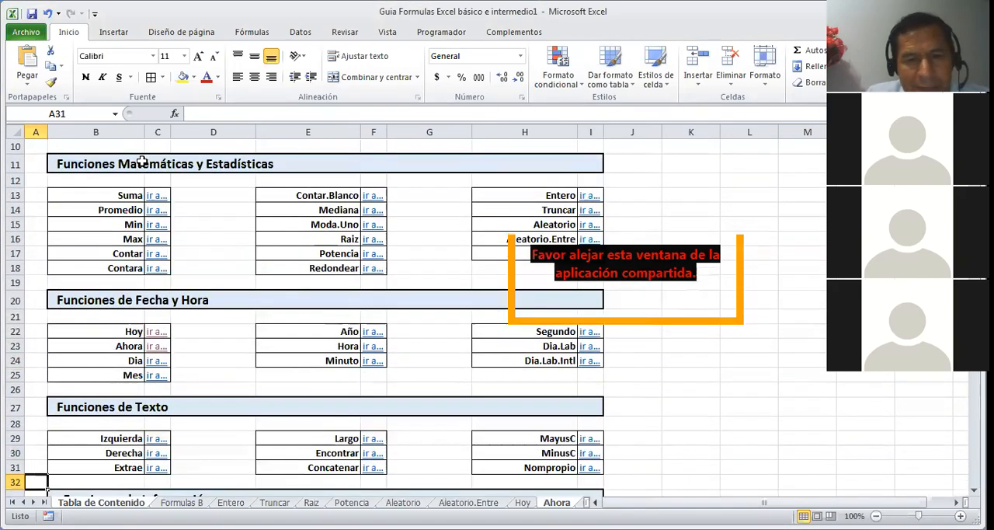
key(Down)
key(Down)
key(Down)
key(Down)
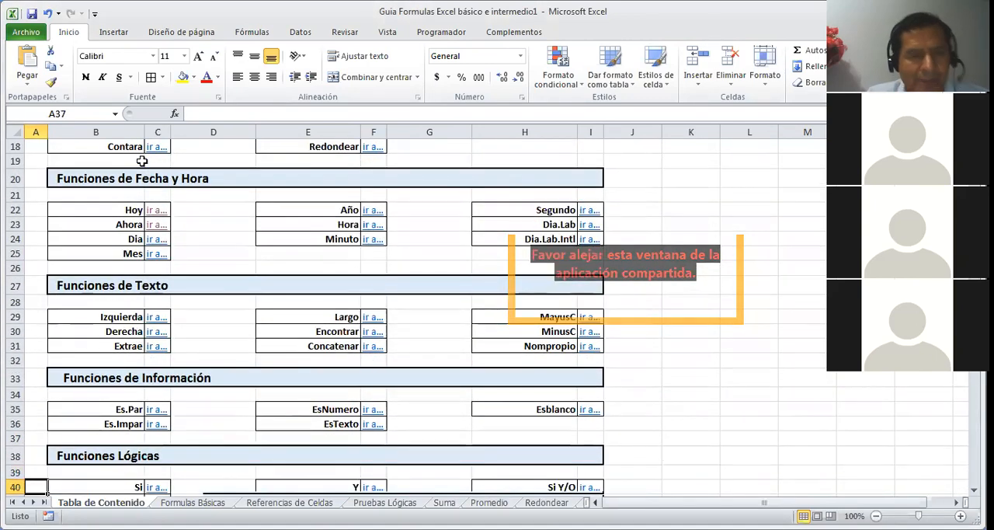
key(Down)
key(Down)
key(Down)
key(Down)
key(Down)
key(Down)
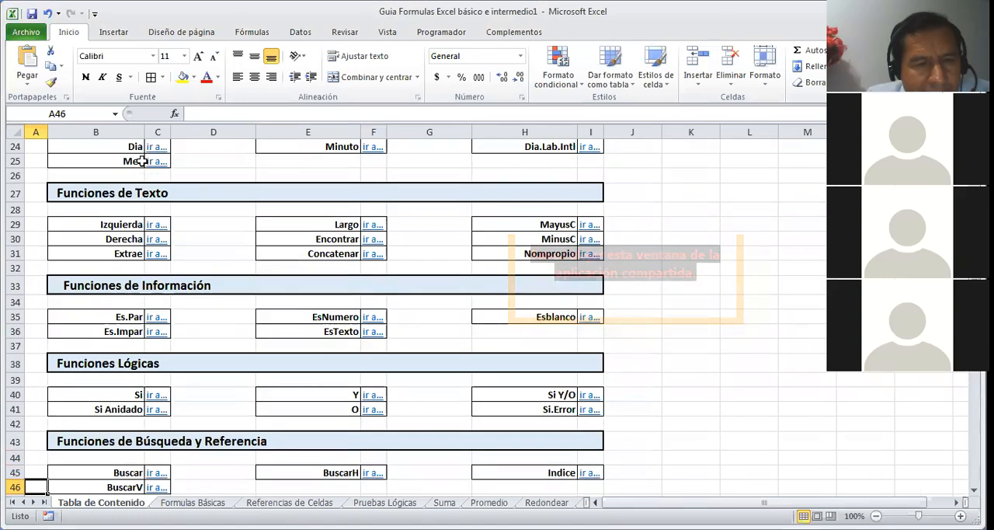
key(Up)
key(Up)
key(Up)
key(Up)
key(Up)
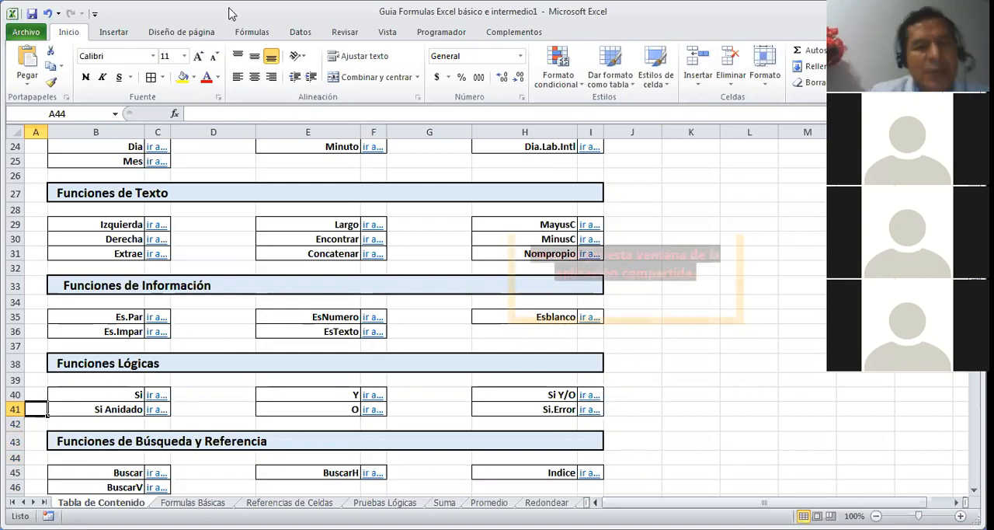
click(368, 258)
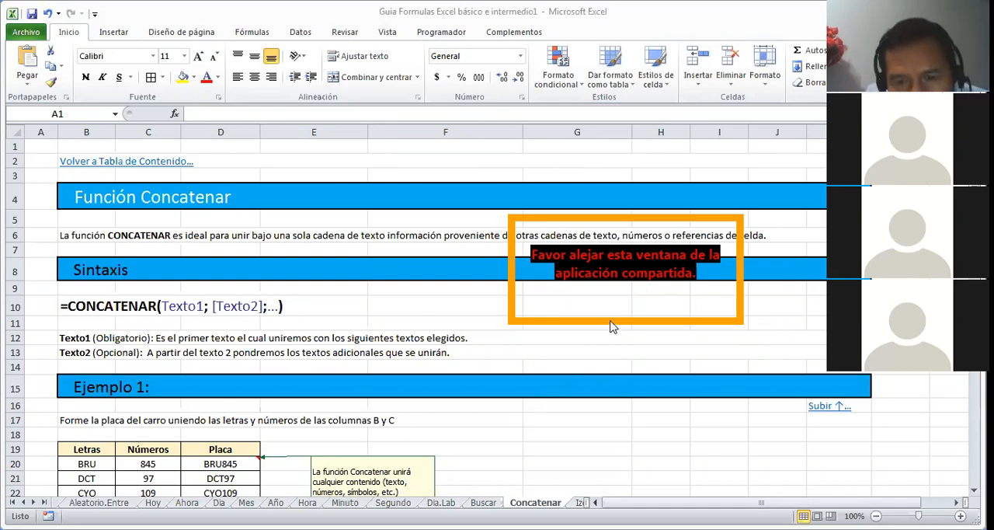
Step: Enter a sample first name in cell G17 and a surname in cell H17
click(590, 418)
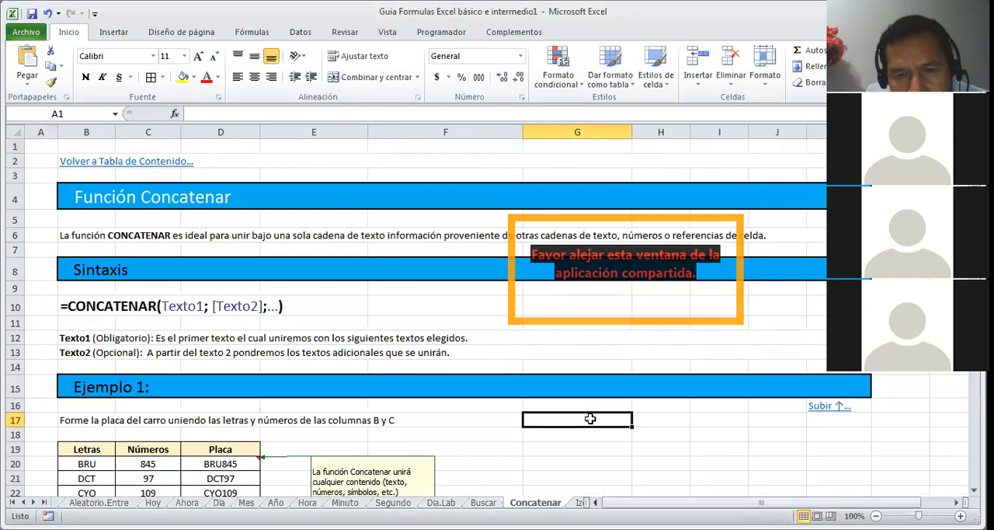
text(ANA)
key(Tab)
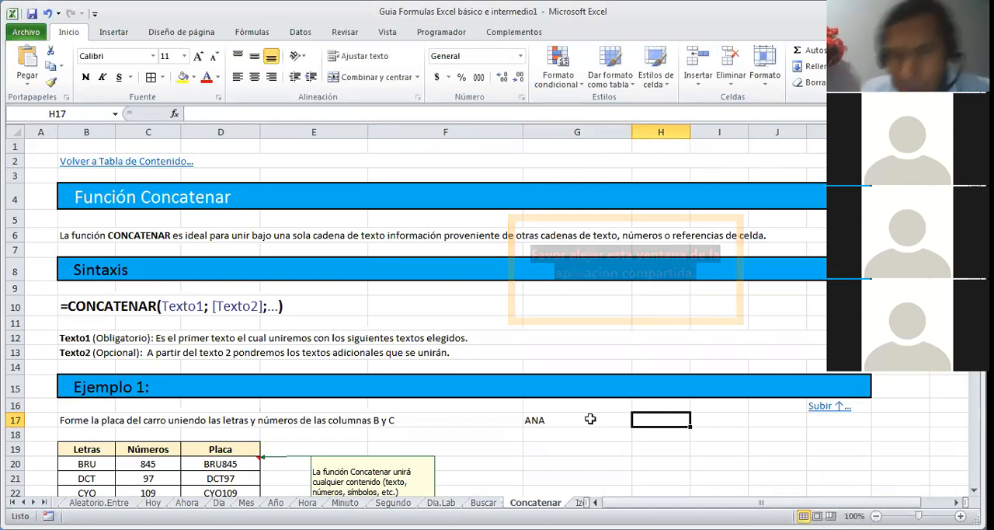
text(TORRERS)
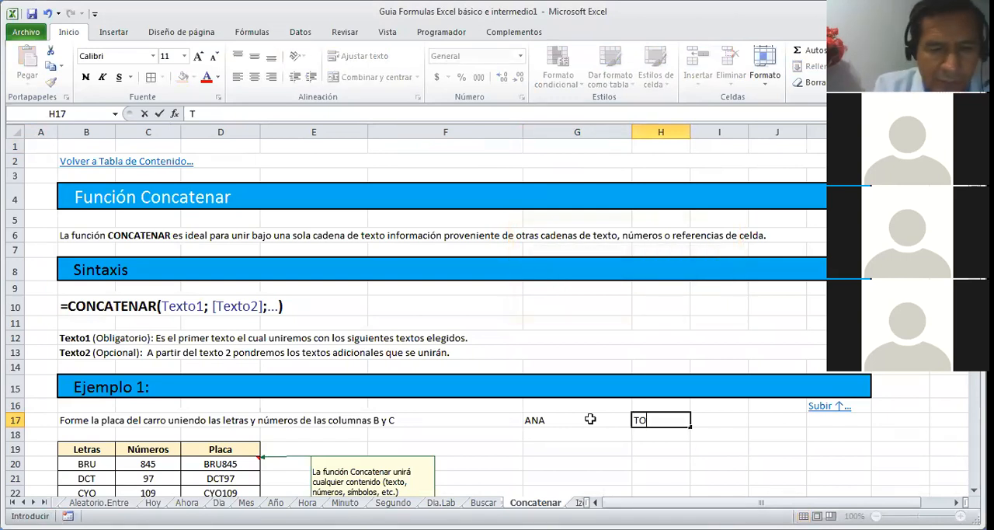
key(BackSpace)
key(BackSpace)
text(S)
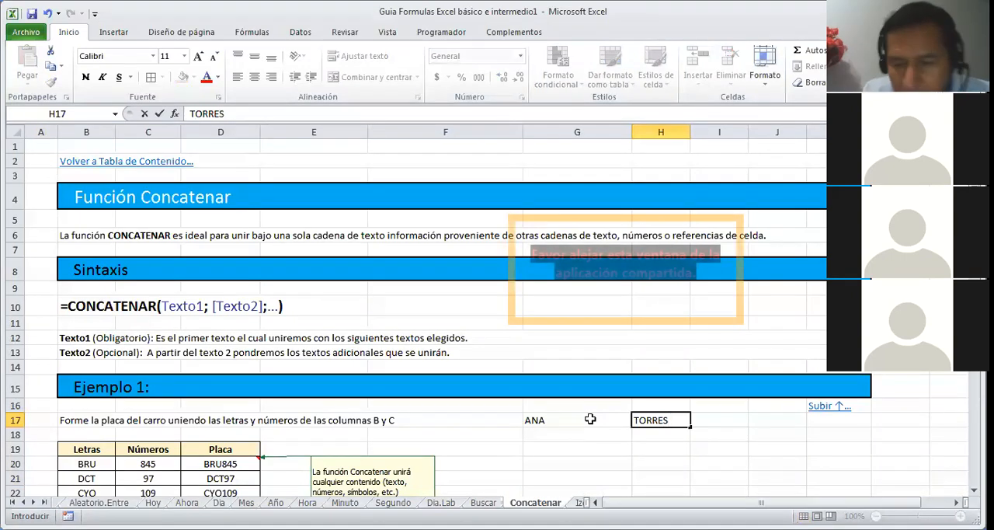
click(590, 418)
key(Right)
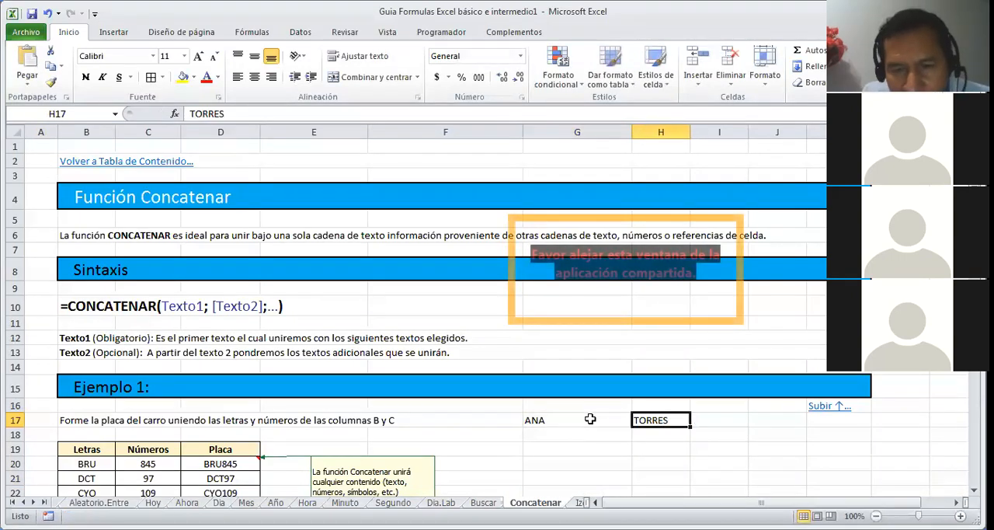
Step: Enter the formula =CONCATENAR(G17;" ";H17) in cell I17 to join the first name and surname with a space
key(Right)
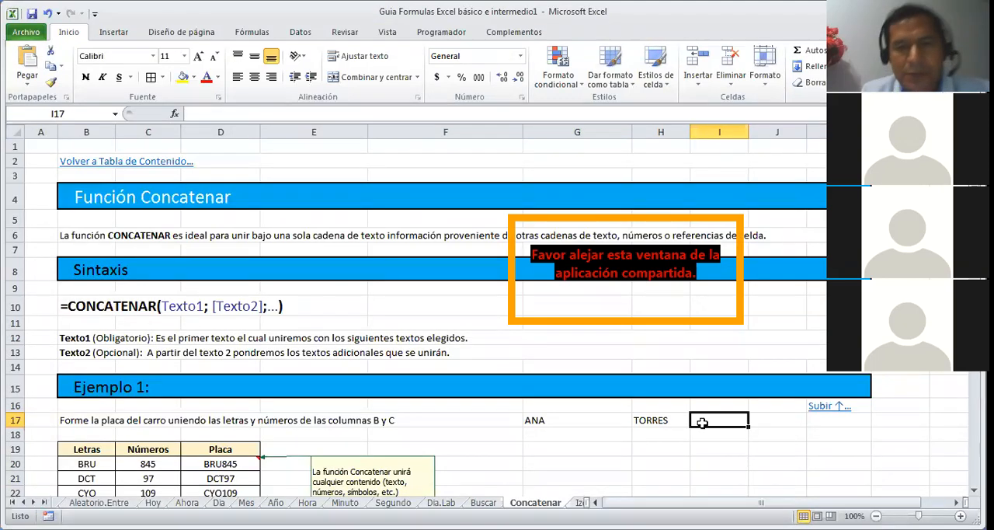
text(=)
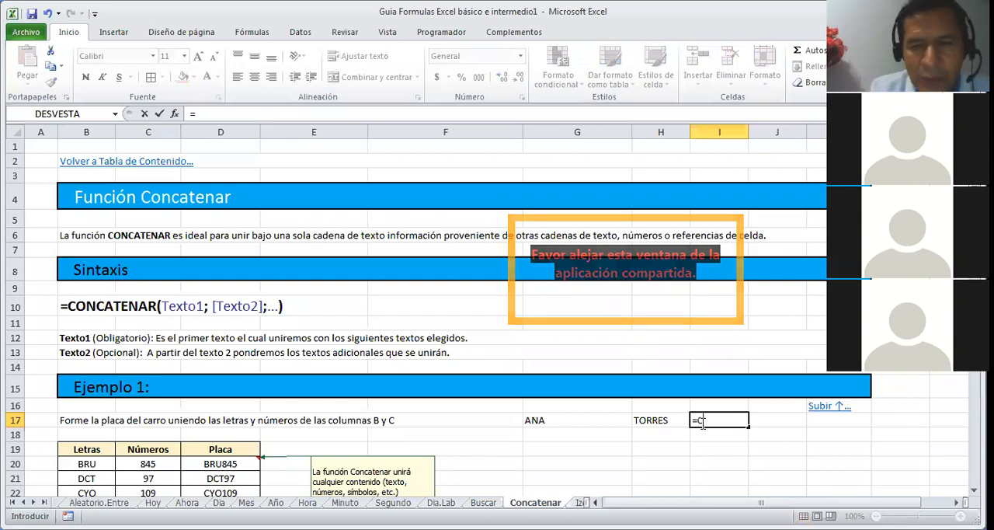
text(CONCATE)
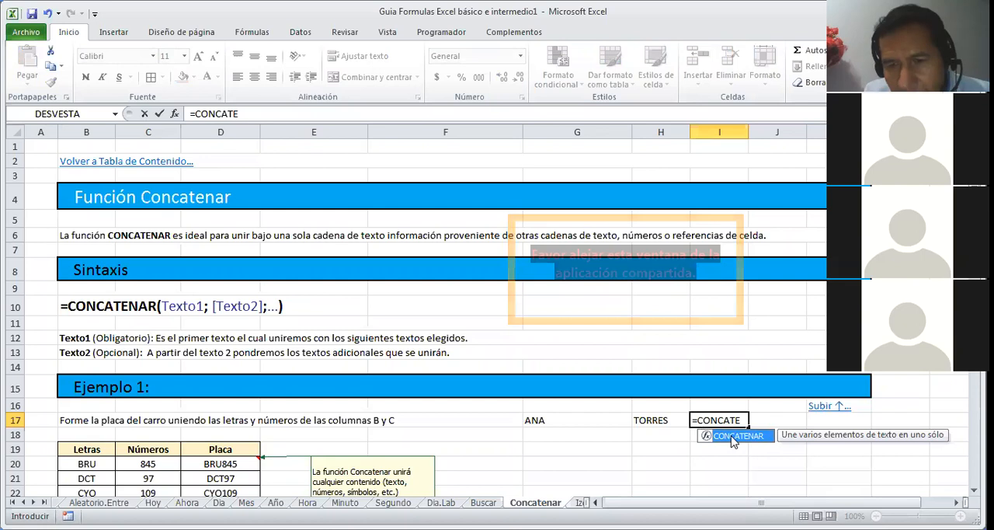
double_click(733, 437)
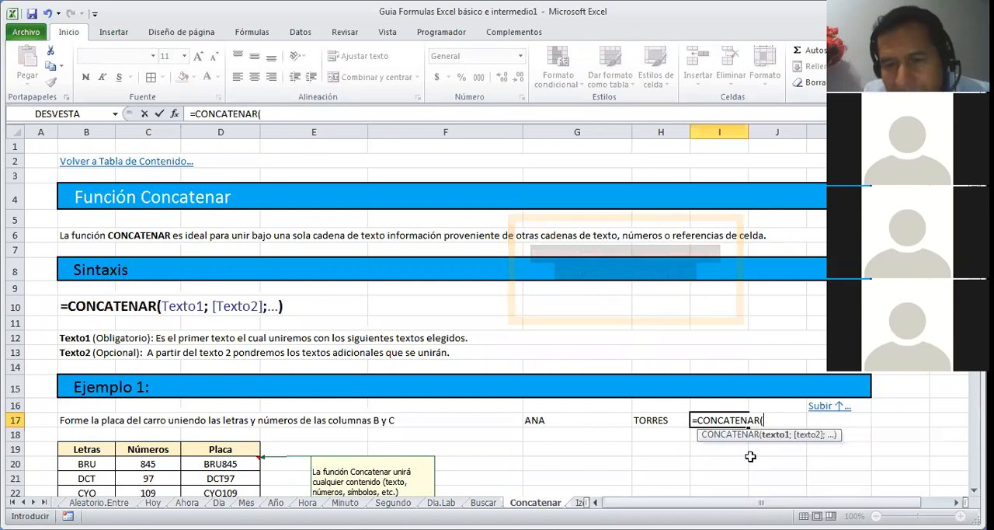
click(541, 416)
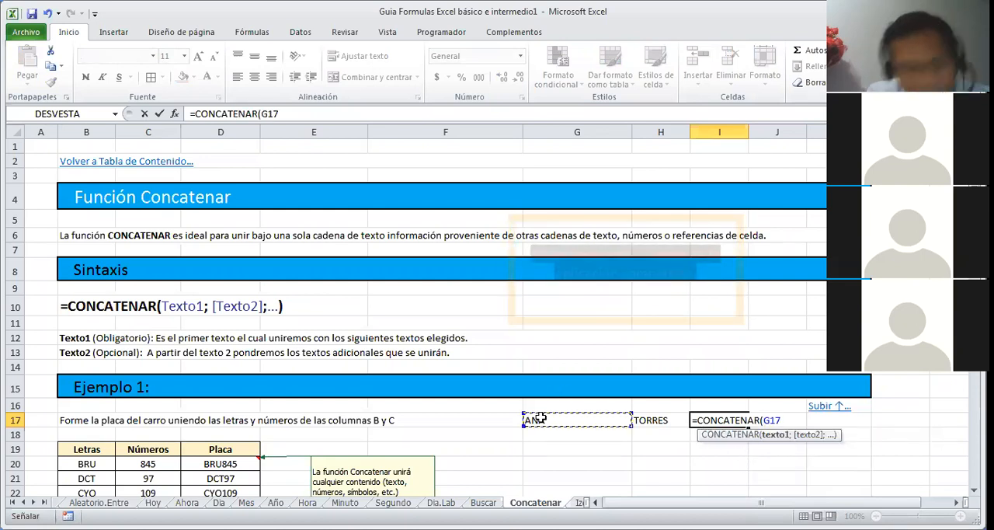
text(;" ";)
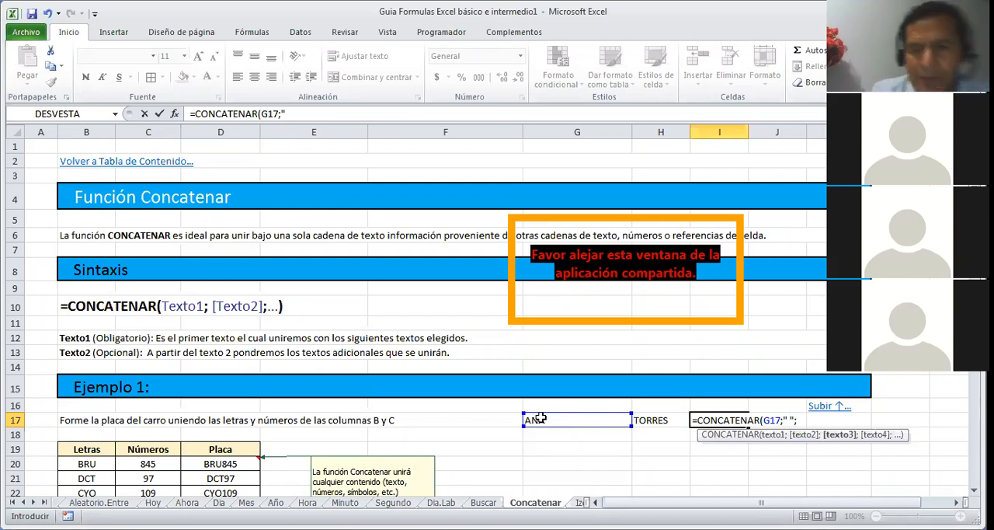
click(647, 420)
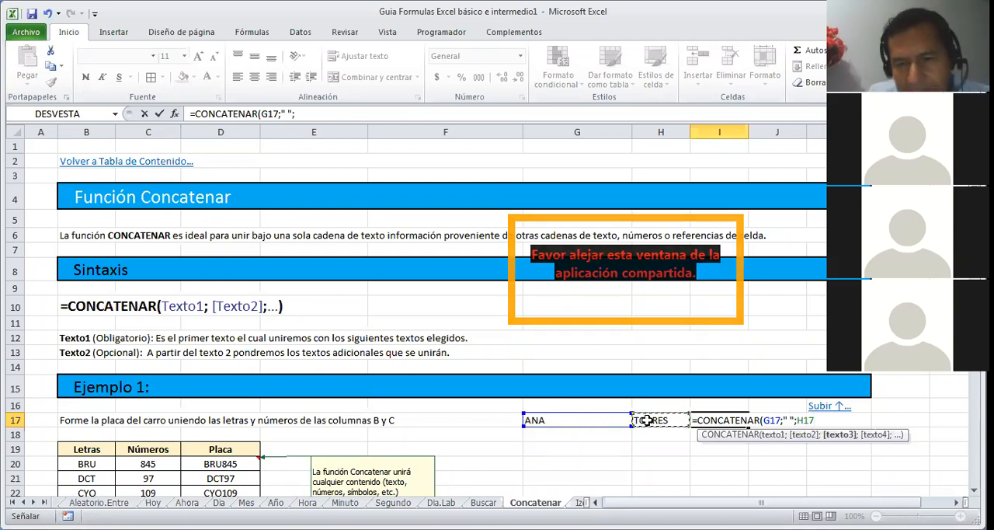
key(Return)
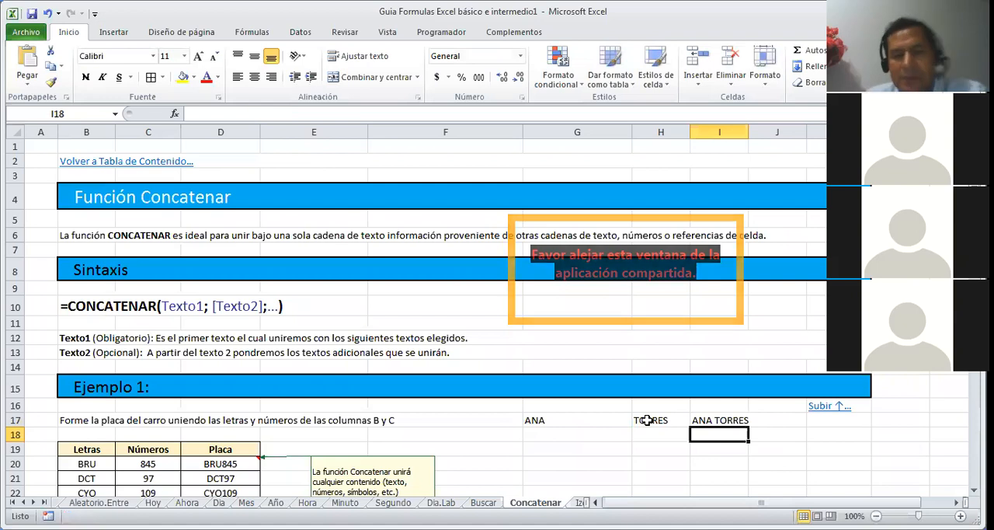
key(Up)
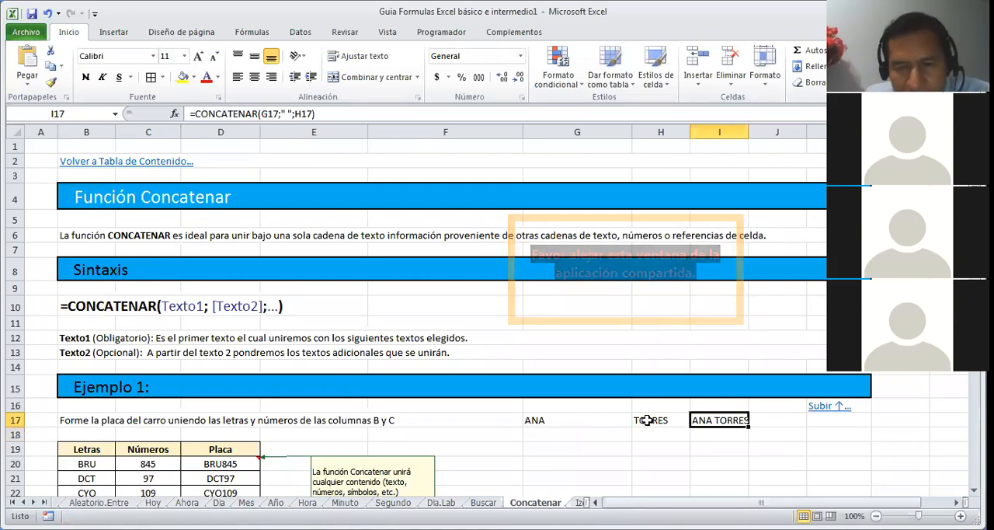
Step: Examine the Ejemplo 1 table that joins the Letras and Números columns into the Placa column
key(Down)
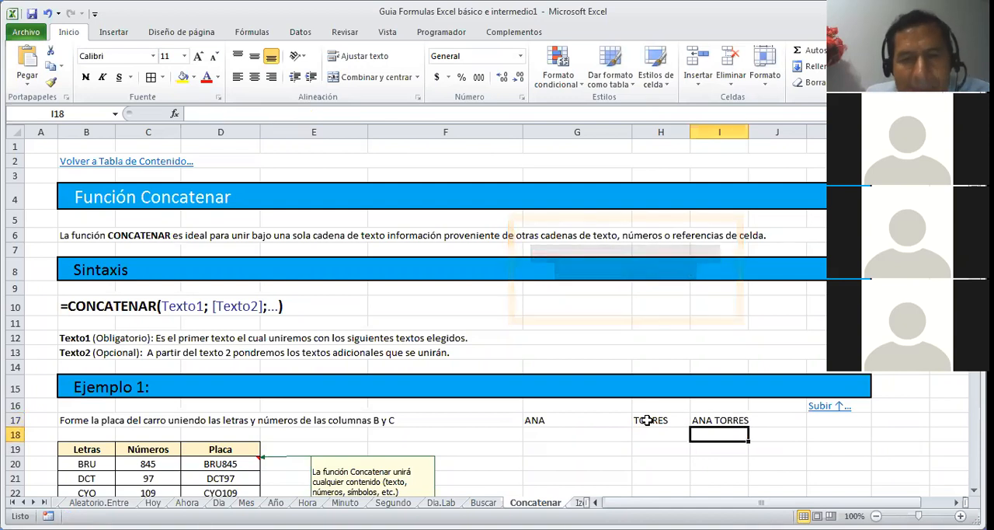
key(Left)
key(Left)
key(Left)
key(Left)
key(Down)
key(Down)
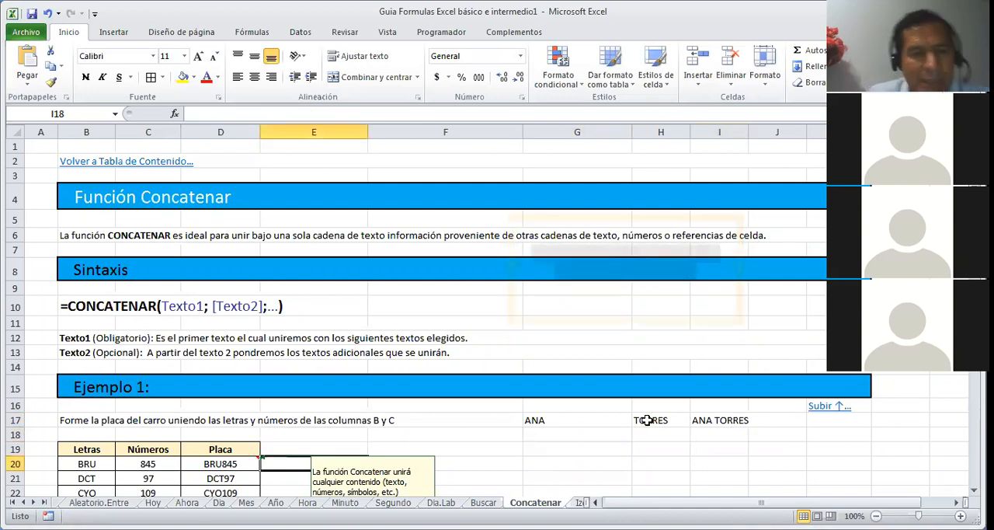
key(Down)
key(Down)
key(Down)
key(Down)
key(Down)
key(Down)
key(Down)
key(Down)
key(Down)
key(Up)
key(Up)
key(Up)
key(Up)
key(Up)
key(Up)
key(Up)
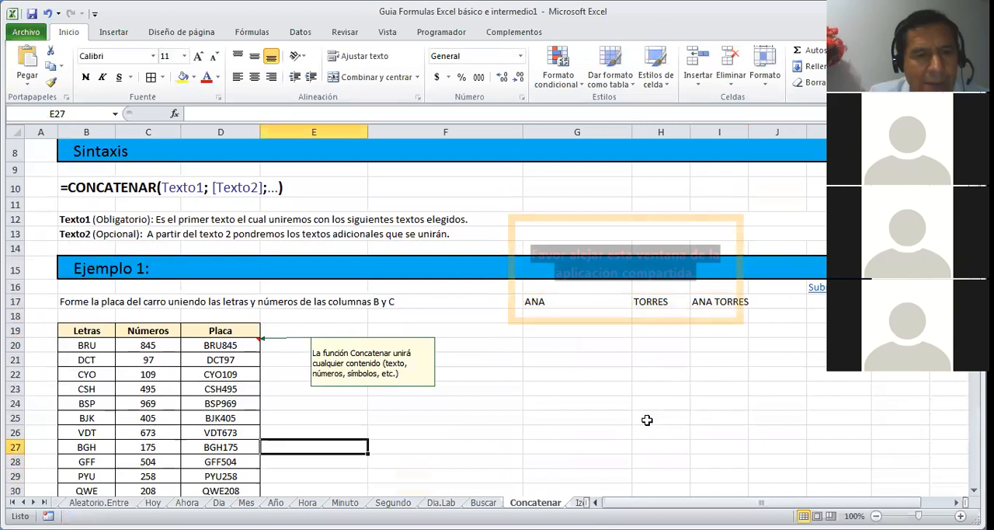
Step: Enter the formula =CONCATENAR(B20;C20) in cell G20 to join the first row's Letras and Números
key(Up)
key(Up)
key(Right)
key(Right)
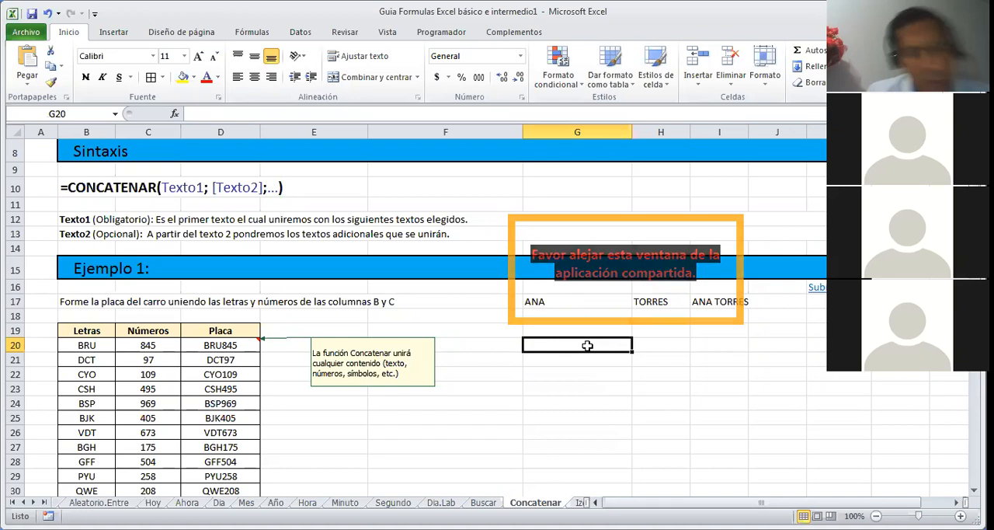
text(=)
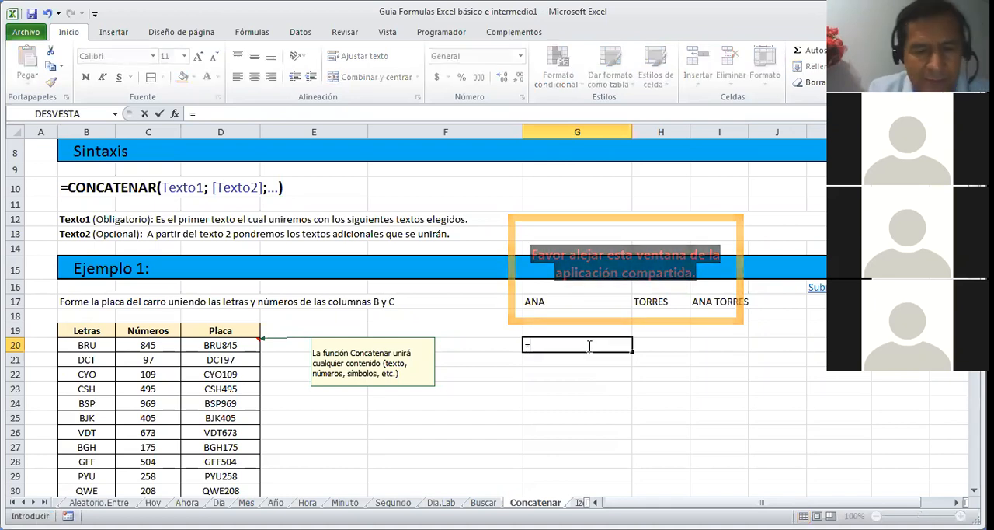
text(C)
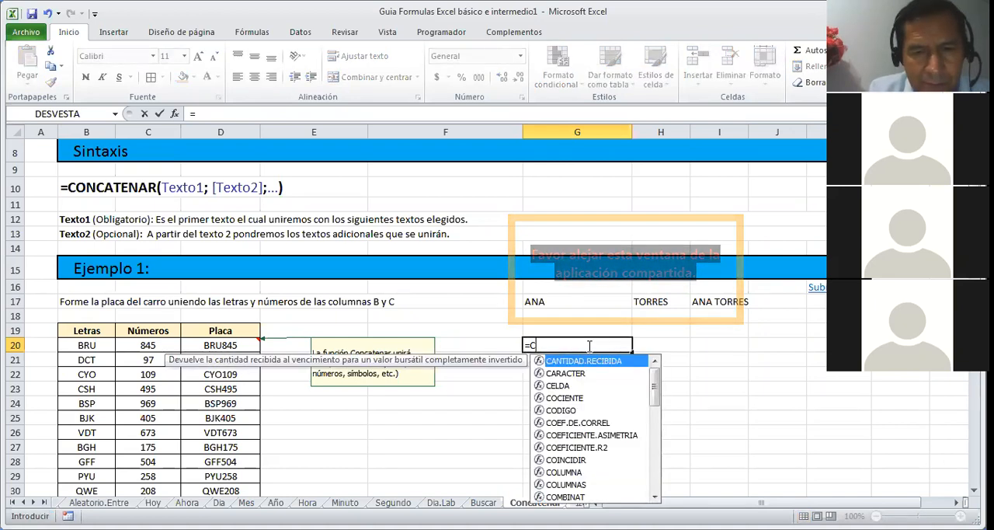
text(ON)
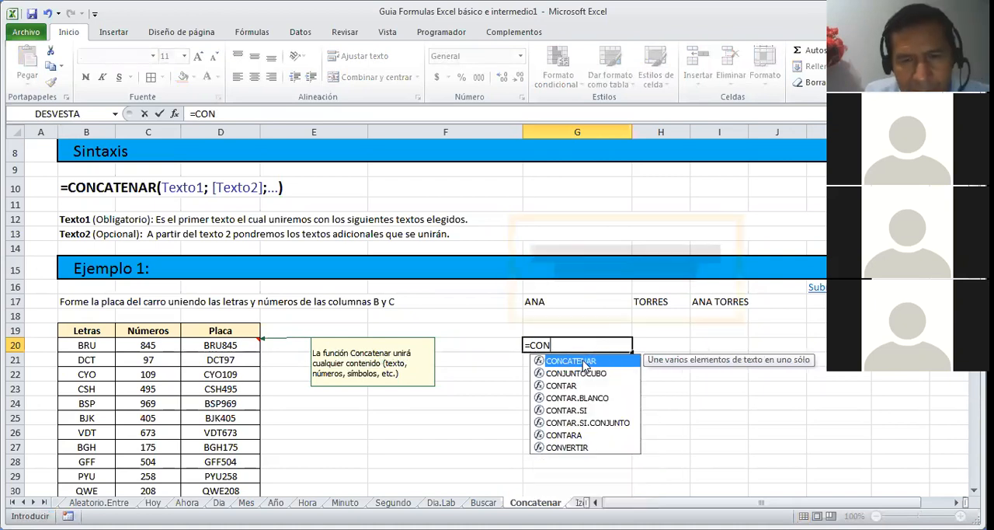
double_click(585, 363)
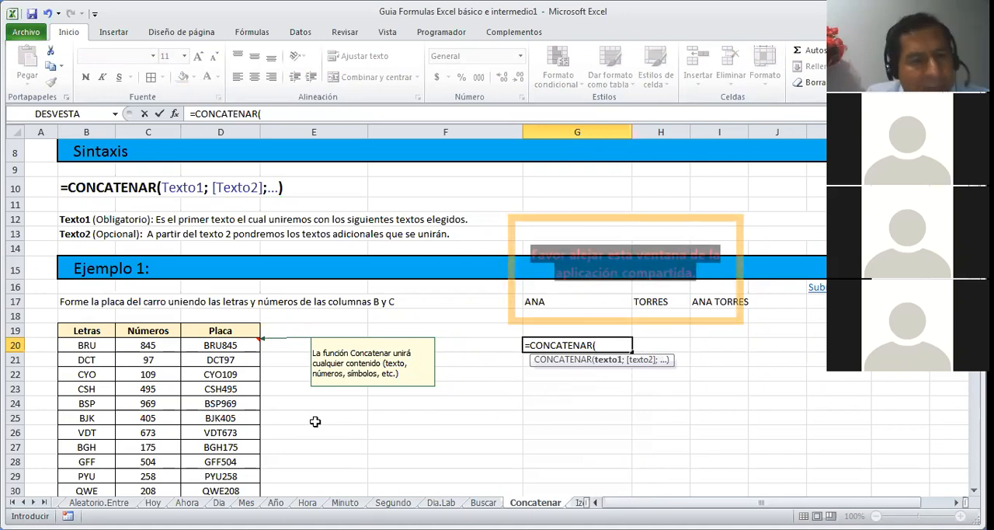
click(92, 345)
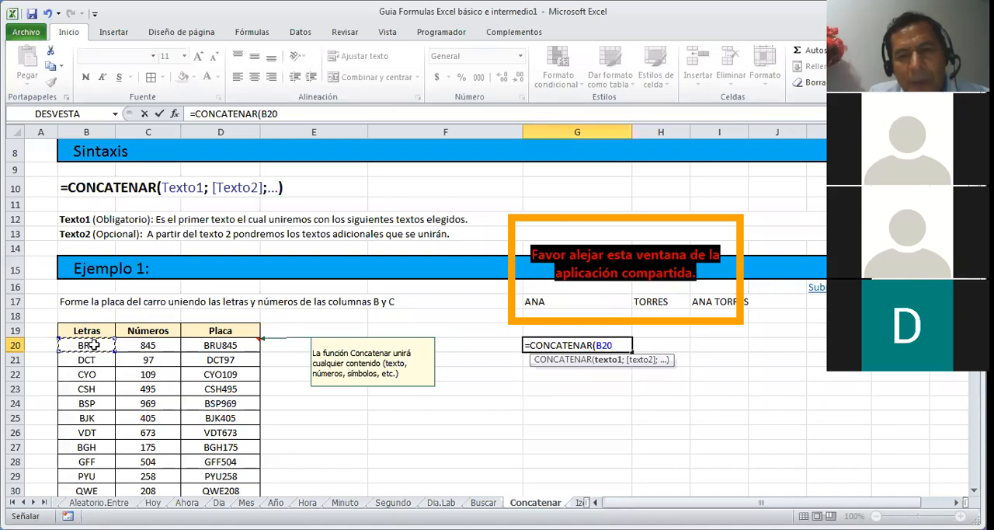
text(;)
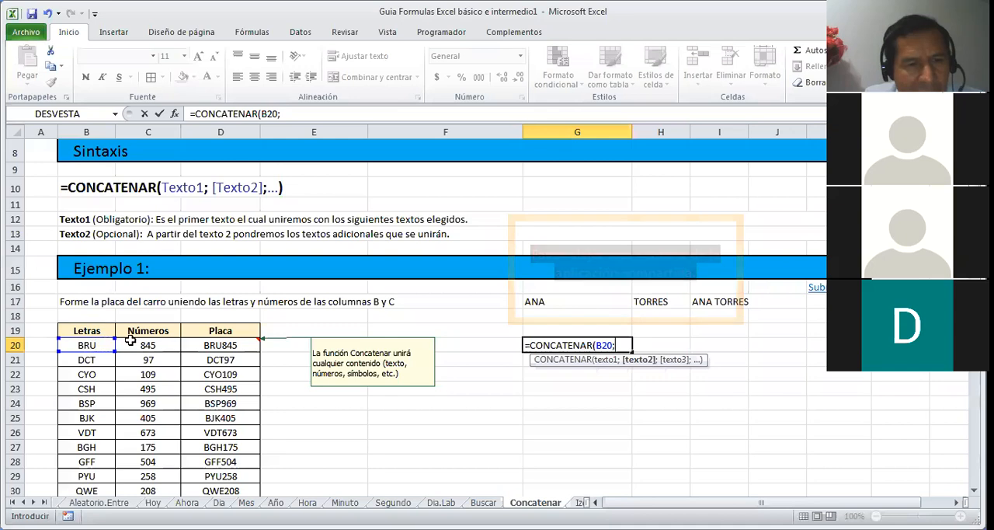
click(133, 344)
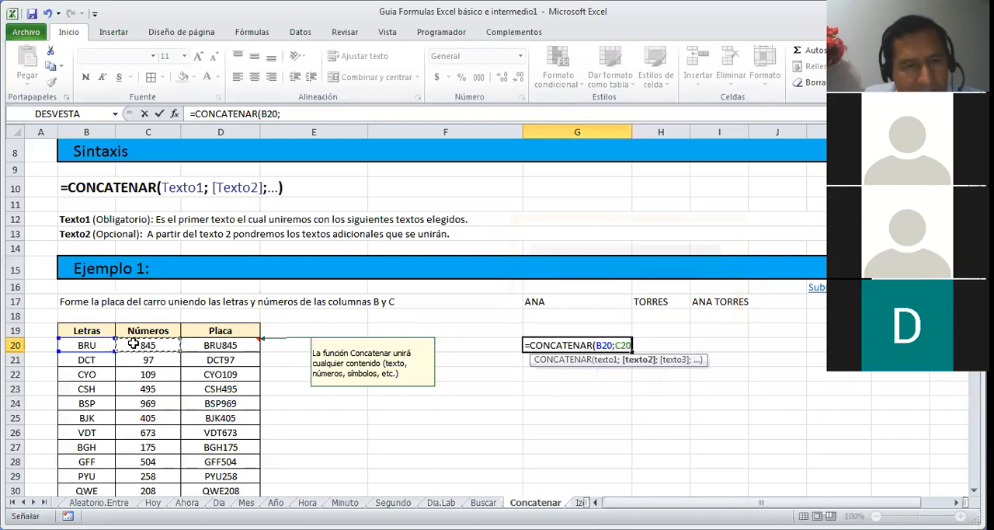
key(Return)
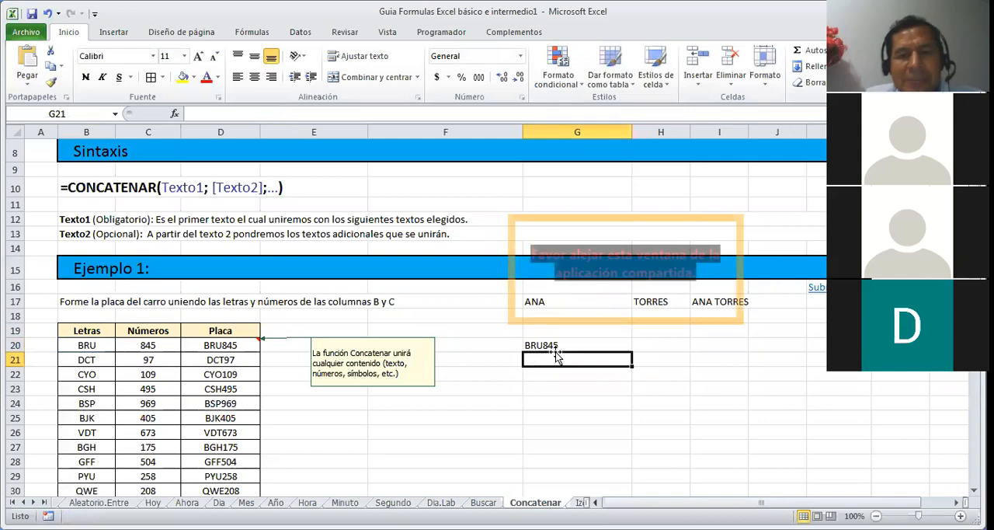
Step: Fill the plate formula from cell G20 down through G28
click(709, 301)
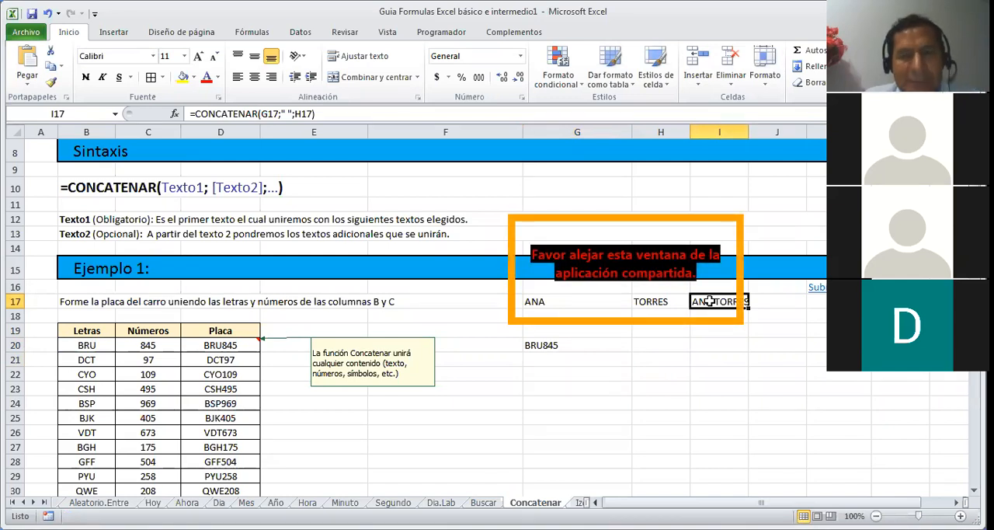
click(572, 344)
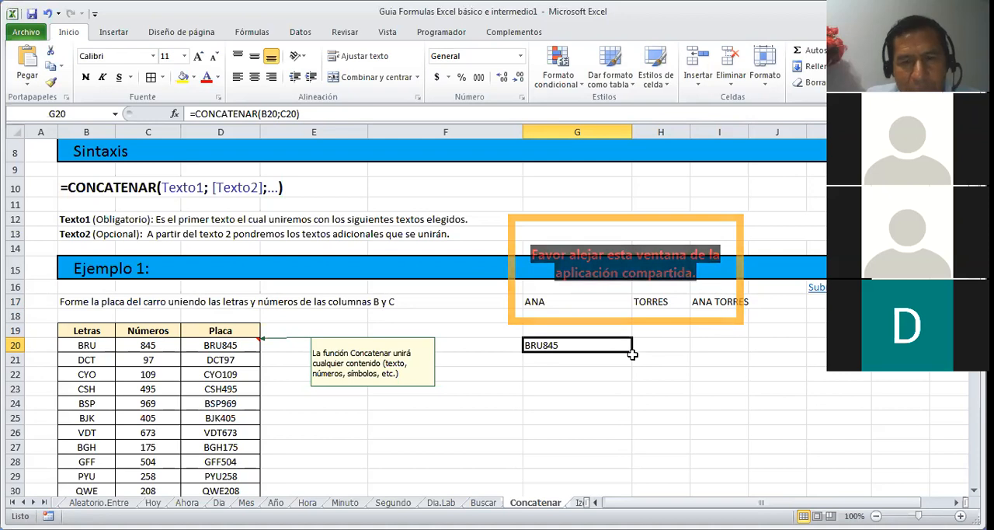
drag(633, 354, 634, 467)
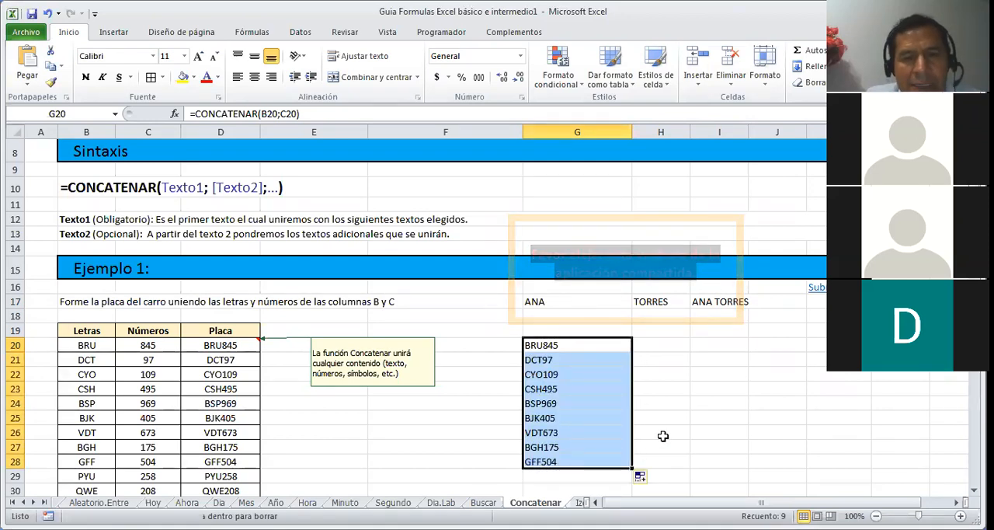
Step: Examine the Ejemplo 2 table and the CONCATENAR formula in cell D41 that joins Nombre and Apellido
click(676, 410)
key(Down)
key(Down)
key(Down)
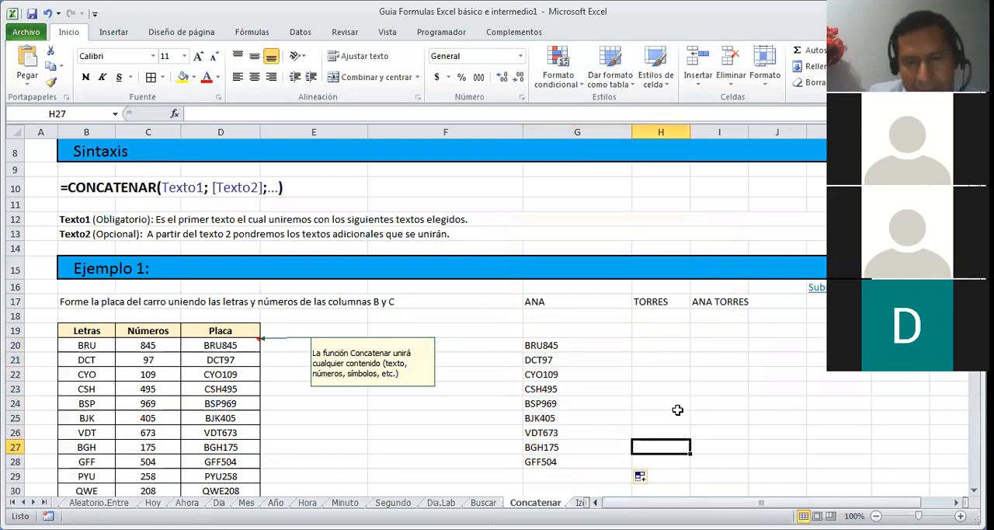
key(Down)
key(Down)
key(Down)
key(Down)
key(Up)
key(Up)
key(Up)
key(Up)
key(Up)
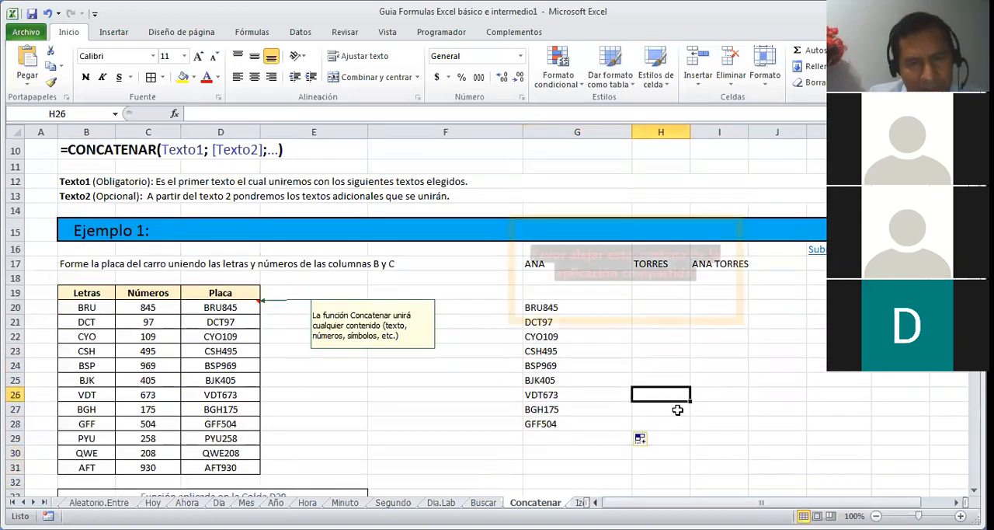
key(Down)
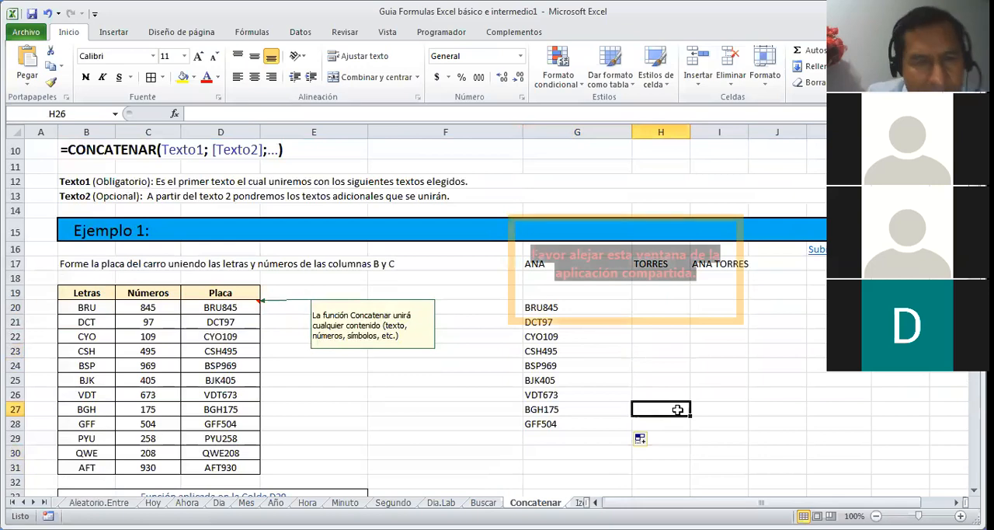
key(Down)
key(Down)
key(Down)
key(Down)
key(Down)
key(Down)
key(Down)
key(Down)
key(Down)
key(Down)
key(Down)
key(Down)
key(Down)
key(Down)
key(Down)
key(Down)
key(Down)
key(Down)
key(Down)
key(Down)
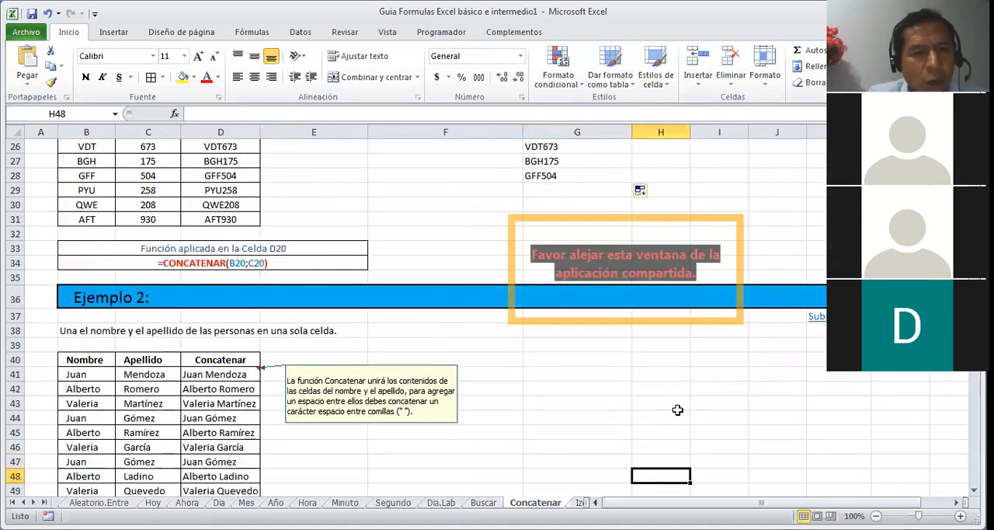
key(Down)
key(Down)
key(Down)
key(Down)
key(Down)
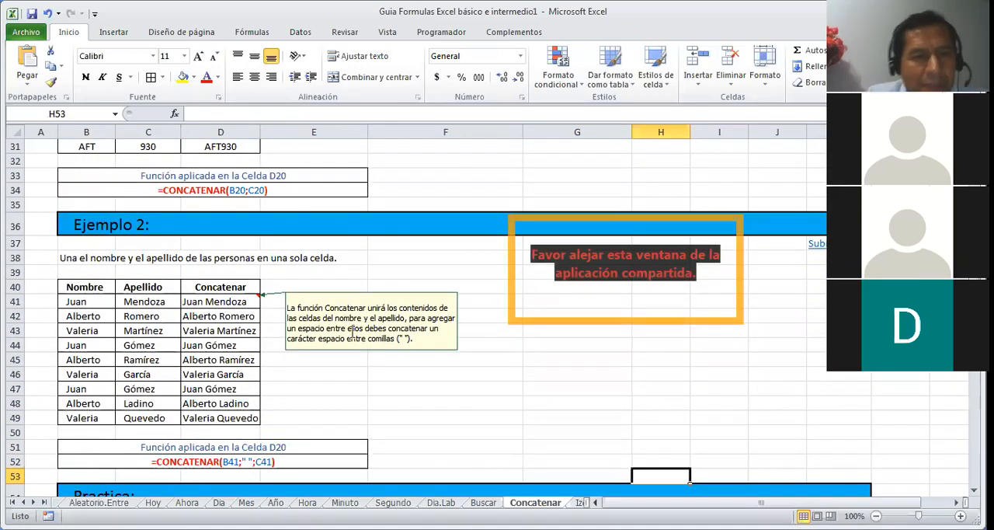
click(223, 302)
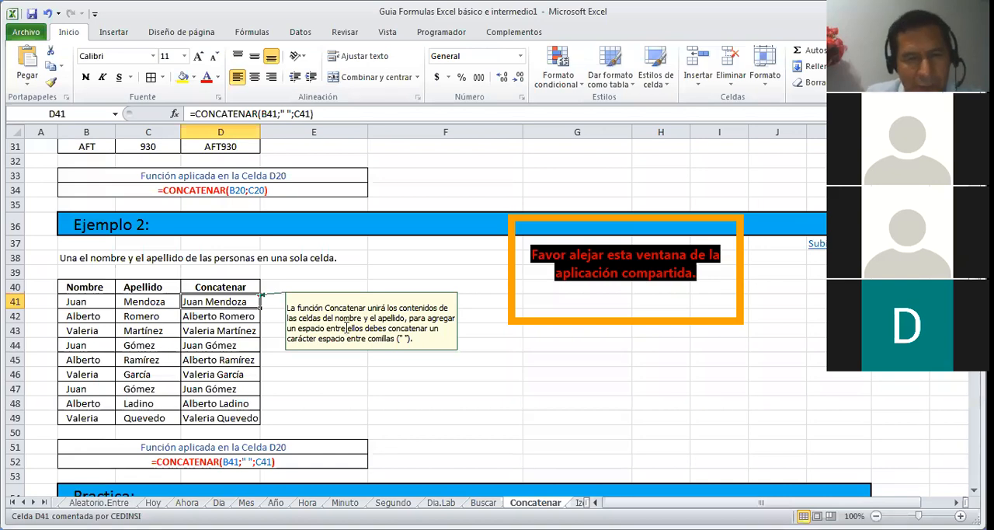
Step: Examine the Practica table and read the instructions in the comment on the RESULTADO header, cell G58
click(397, 380)
key(Down)
key(Down)
key(Down)
key(Down)
key(Down)
key(Down)
key(Down)
key(Down)
key(Down)
key(Down)
key(Down)
key(Down)
key(Down)
key(Down)
key(Down)
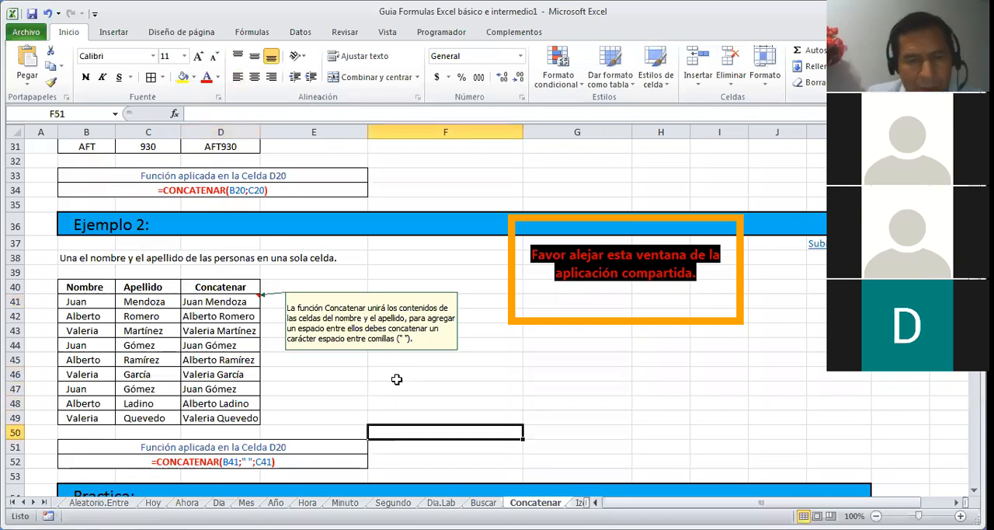
key(Down)
key(Down)
key(Down)
key(Down)
key(Down)
key(Down)
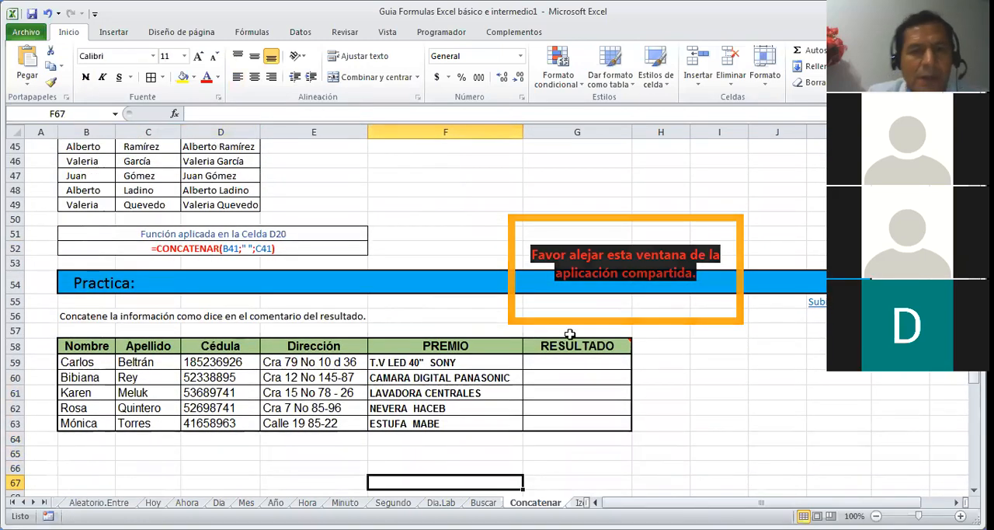
click(596, 362)
click(625, 348)
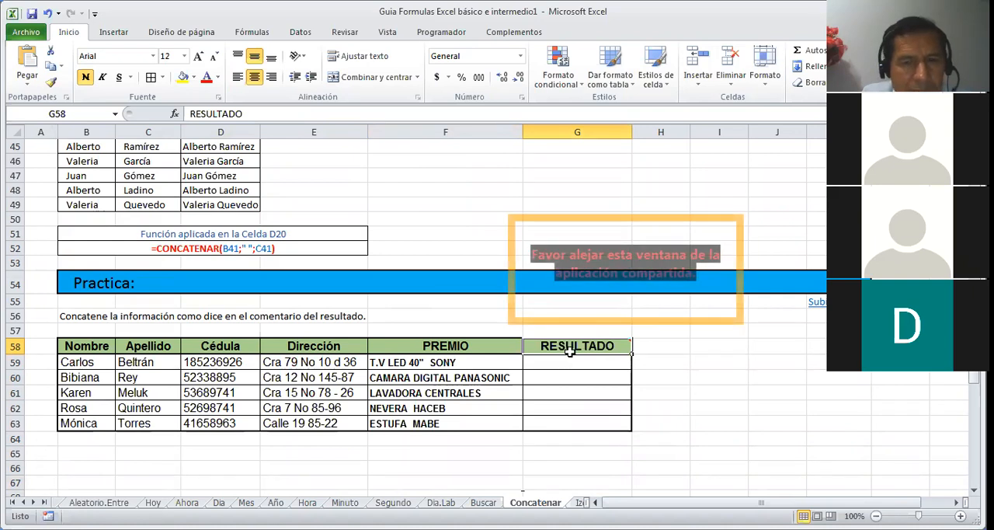
mouse_move(570, 350)
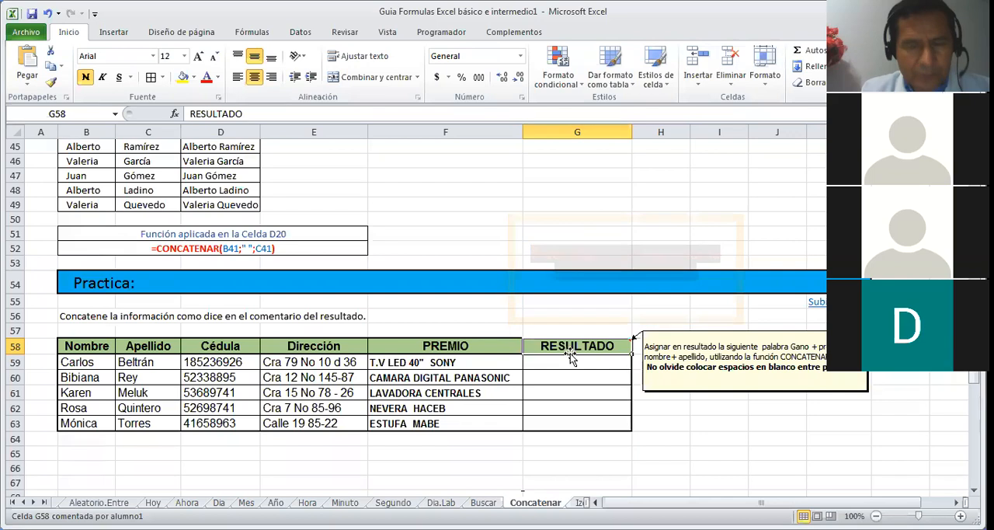
Step: Enter the word GANO in cell A59, beside the first row of the Practica table
click(568, 361)
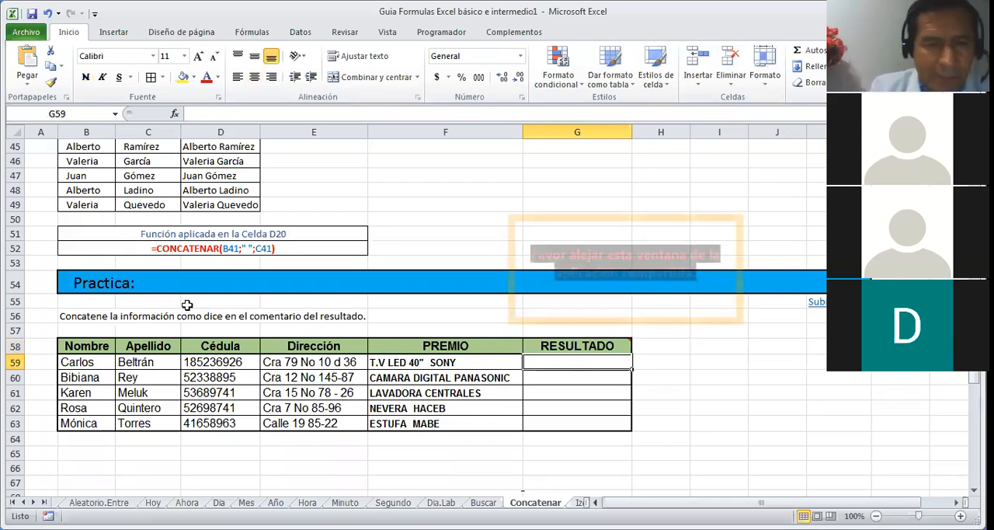
click(40, 361)
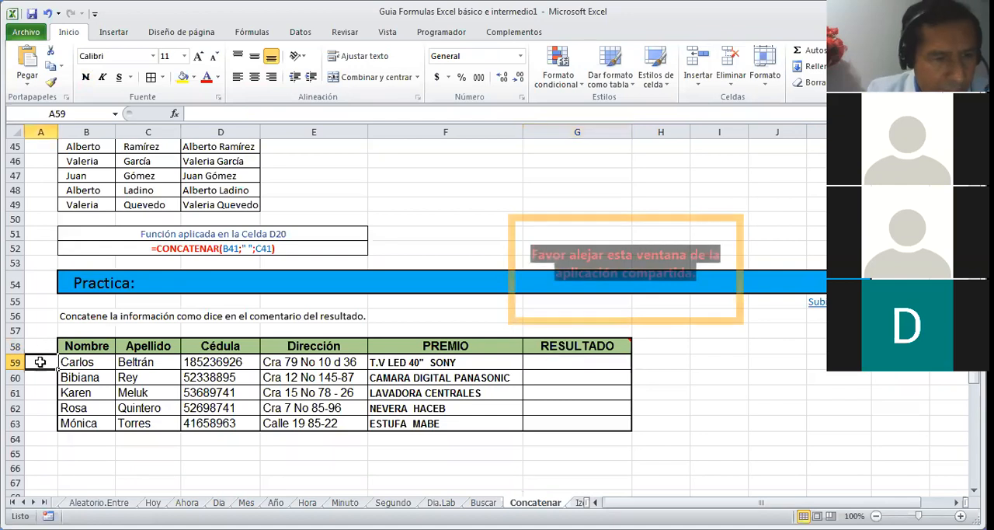
text(GANO)
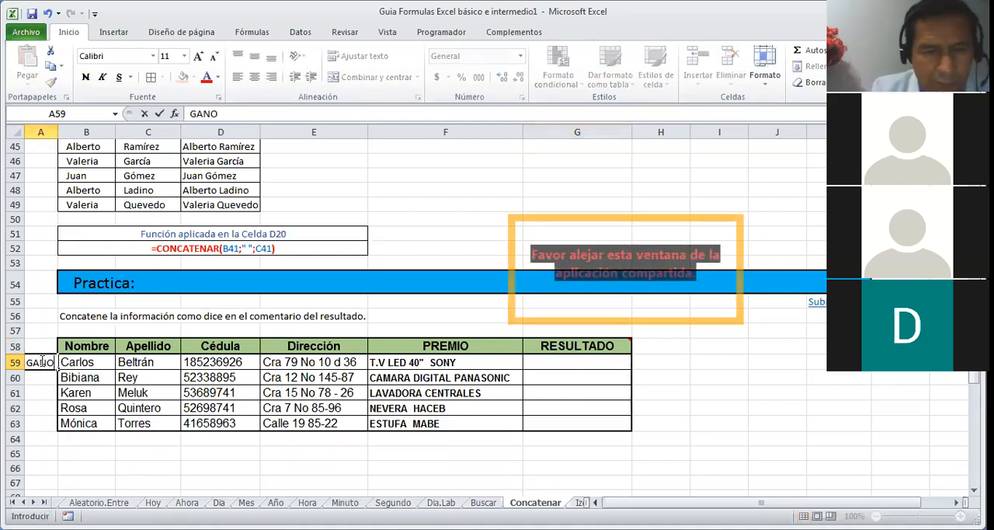
key(Return)
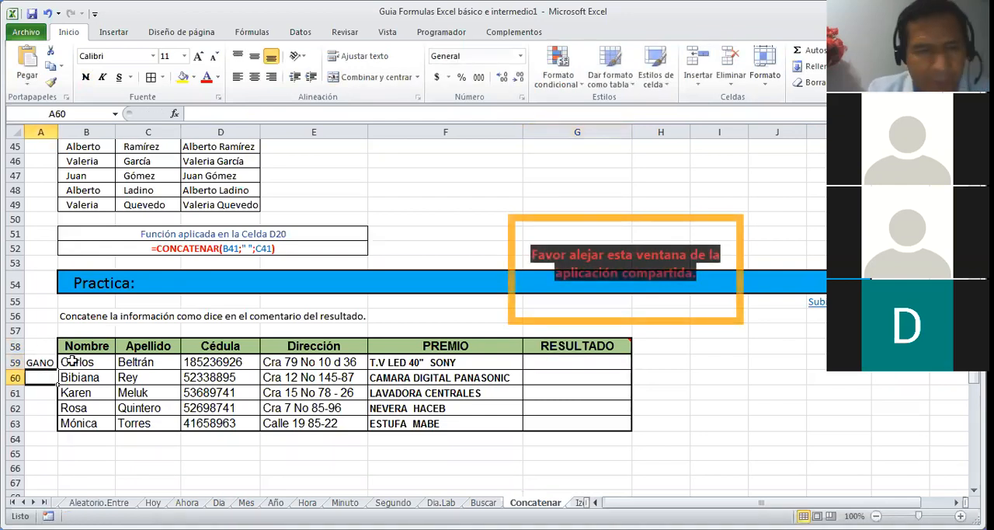
Step: Start a CONCATENAR formula in cell G59 under RESULTADO that joins A59, a space in quotes and the prize in F59
click(549, 363)
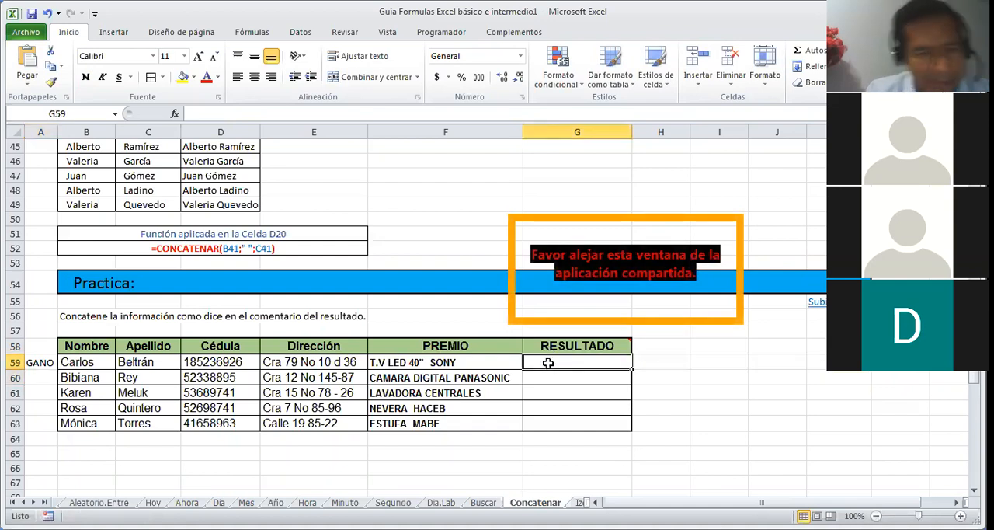
text(=CON)
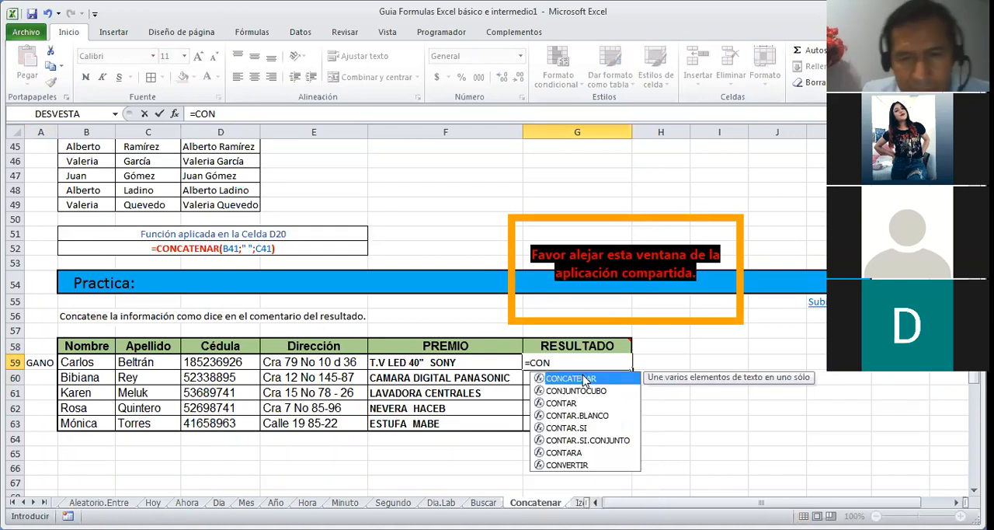
double_click(584, 380)
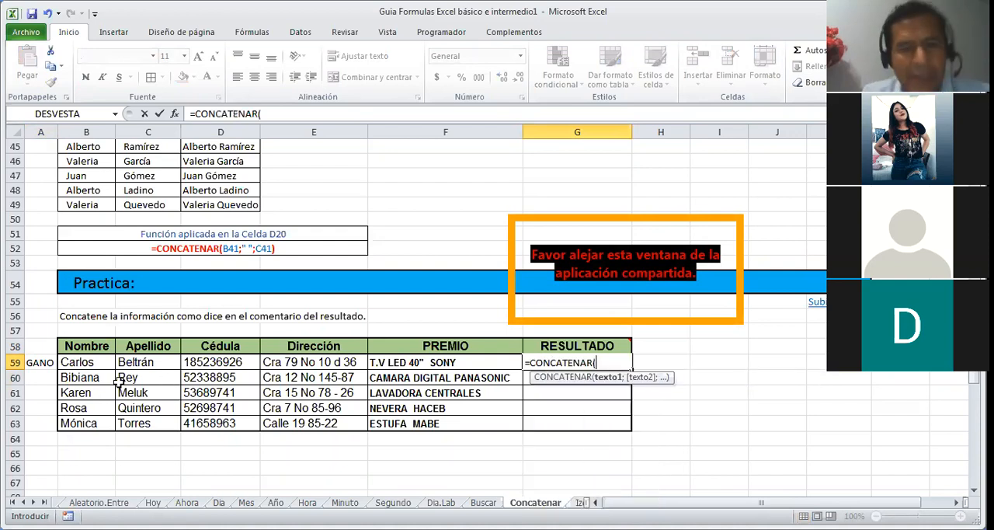
click(47, 363)
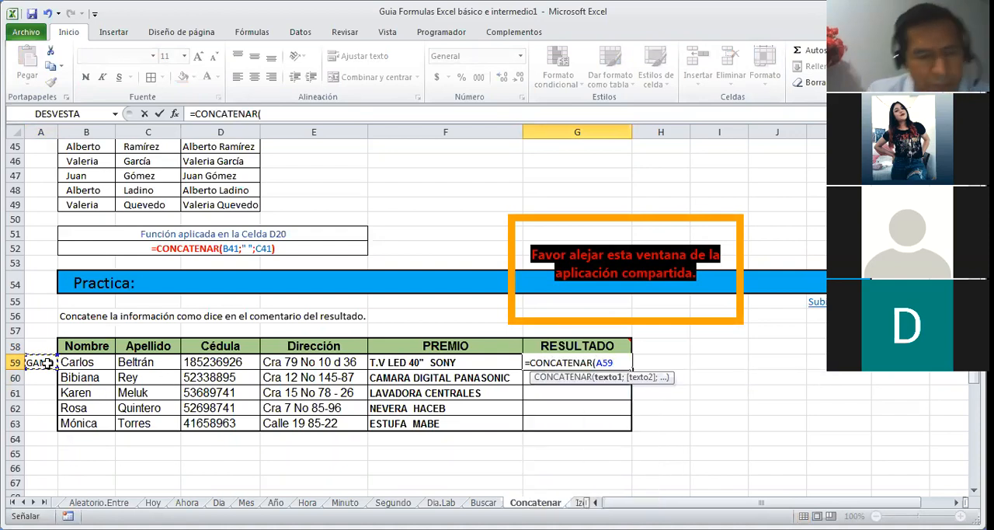
text(;)
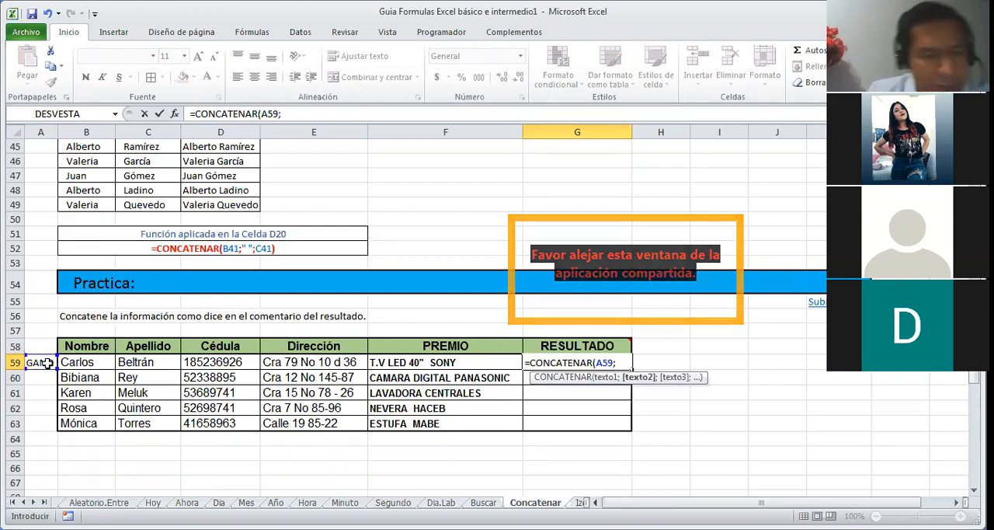
text(" ")
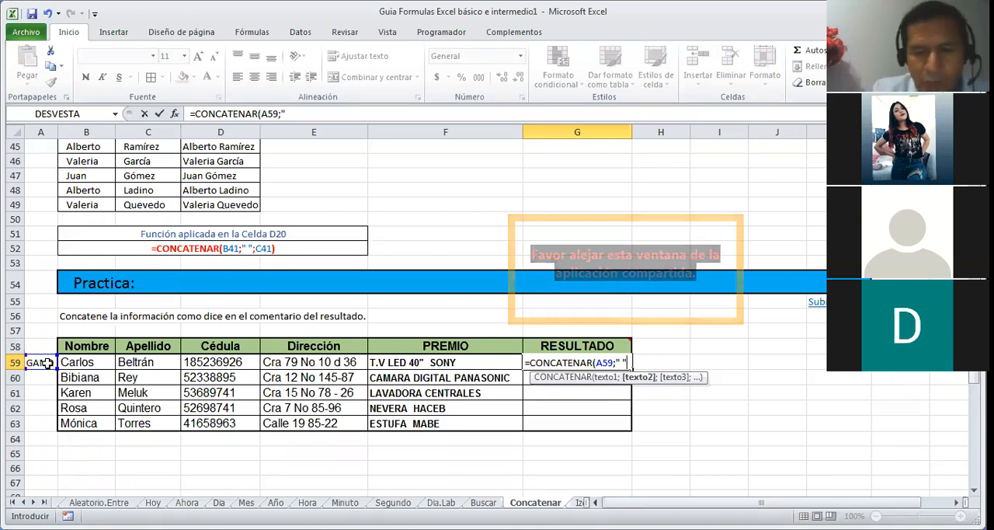
text(;)
click(459, 362)
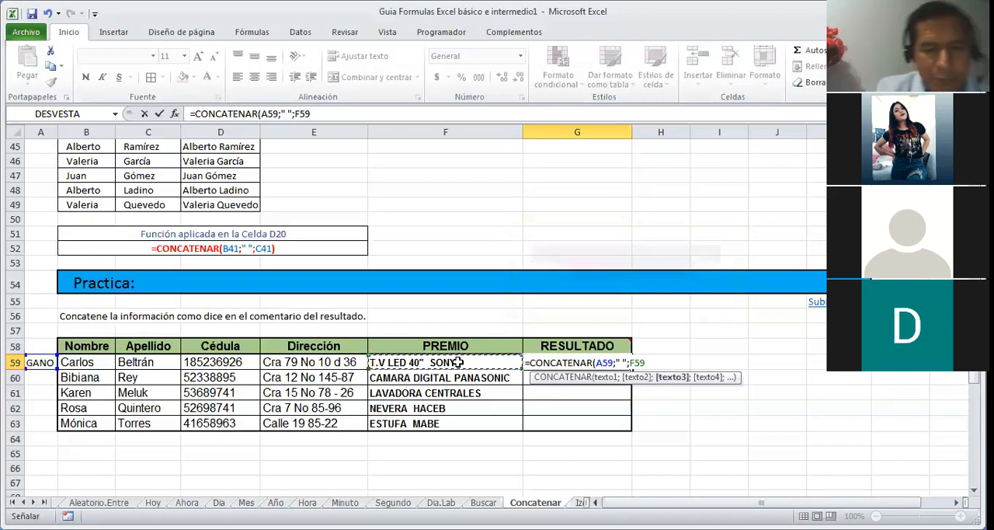
Step: Complete the G59 formula by adding the first name in B59 and the surname in C59, each preceded by a quoted space
text(;" ")
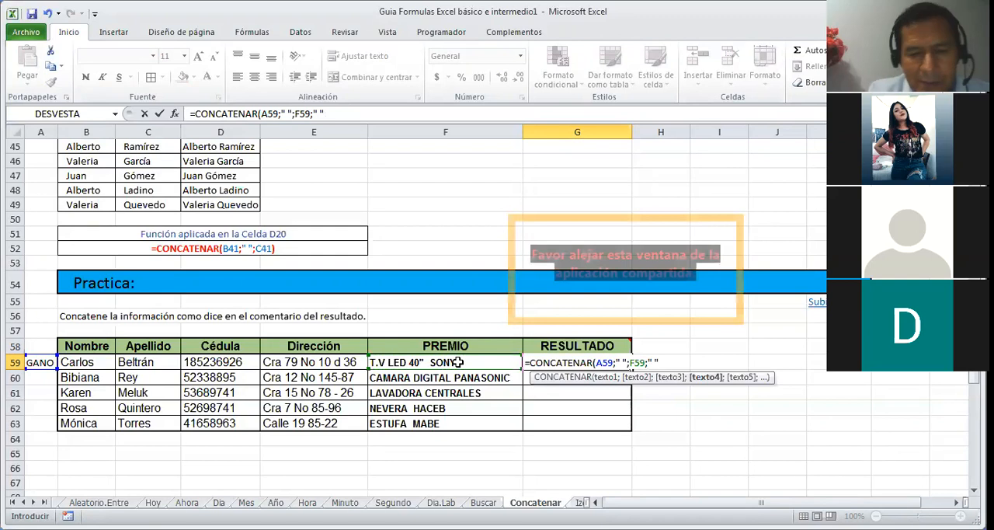
text(;)
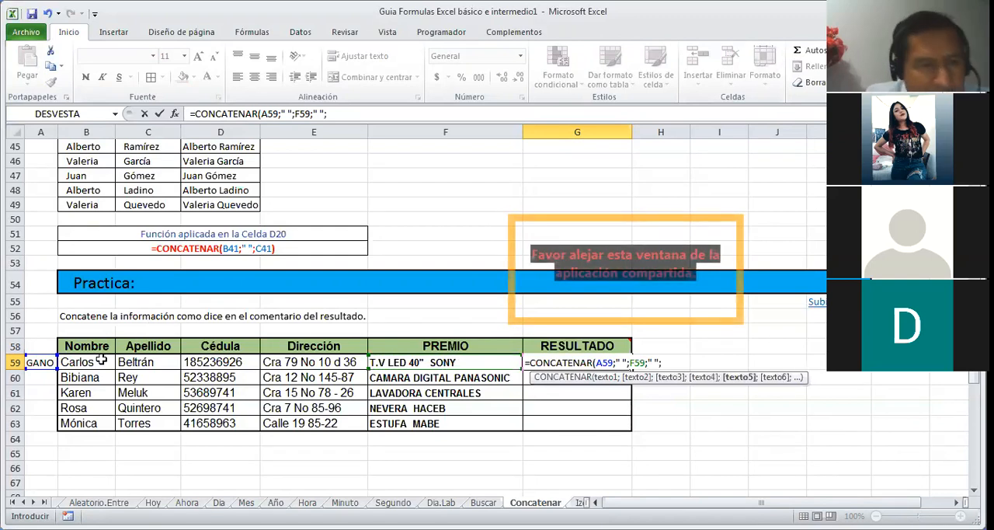
click(101, 360)
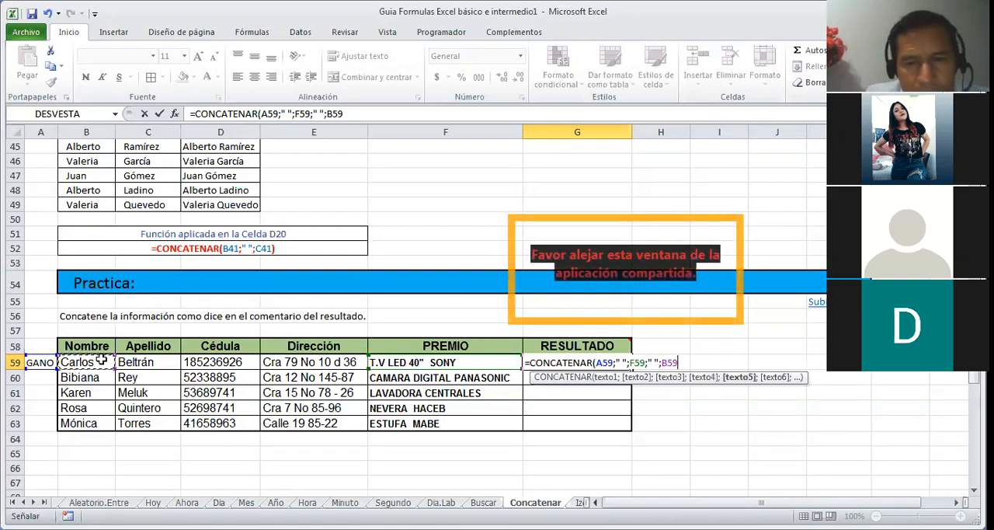
text(;)
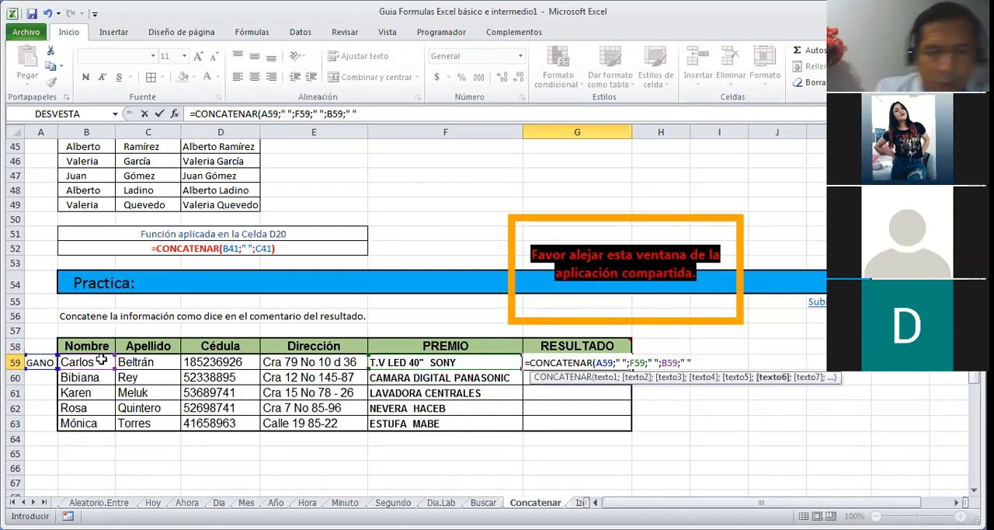
text(" ";)
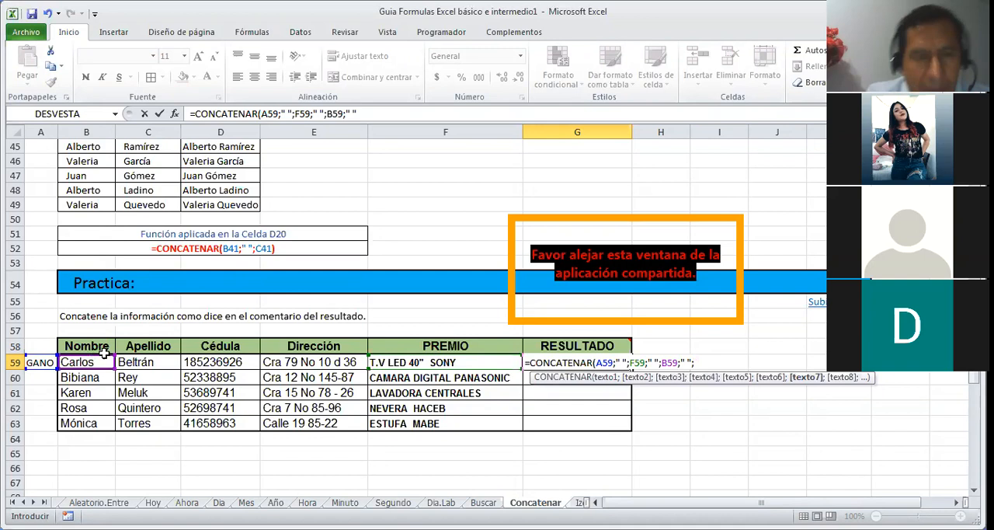
click(137, 363)
key(Return)
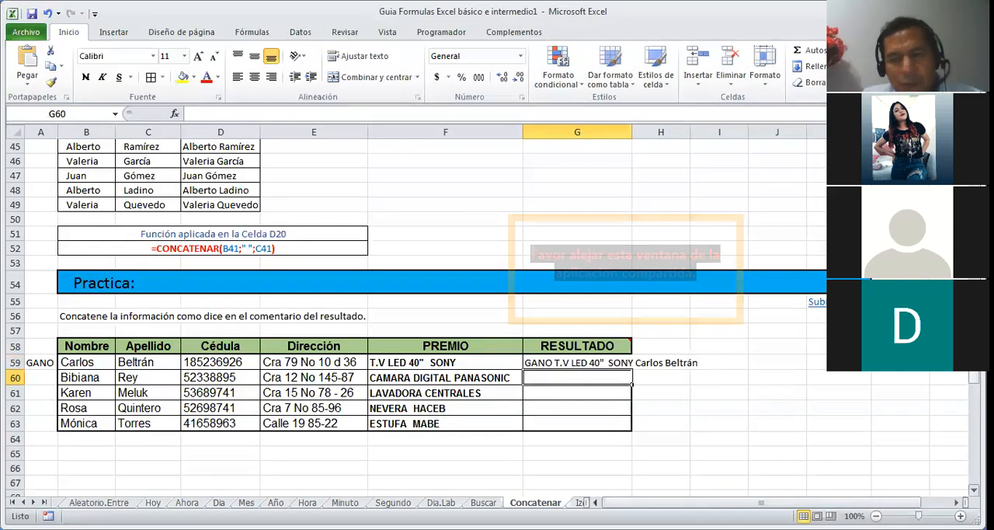
Step: Return from the Concatenar sheet to the Tabla de Contenido sheet
scroll(497, 310, down, 2)
scroll(497, 310, up, 10)
scroll(497, 310, up, 7)
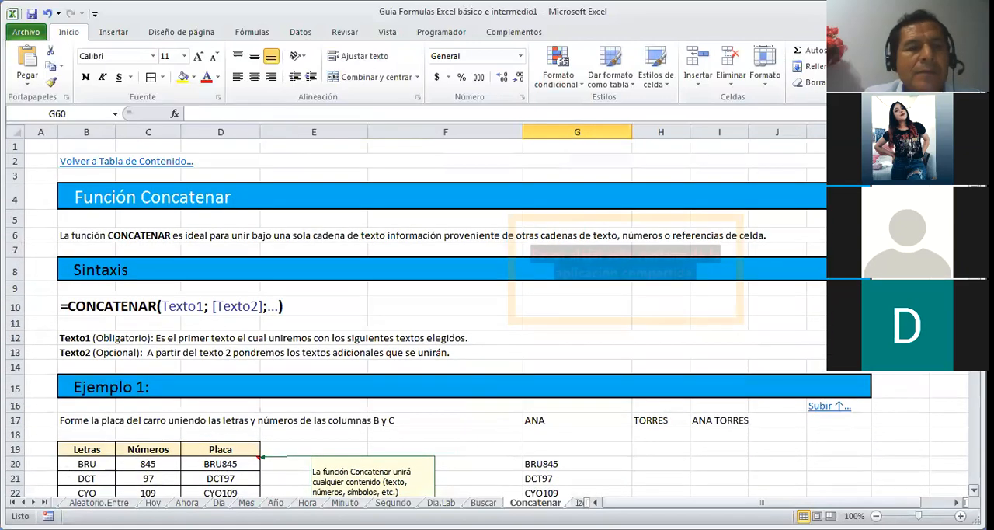
click(160, 163)
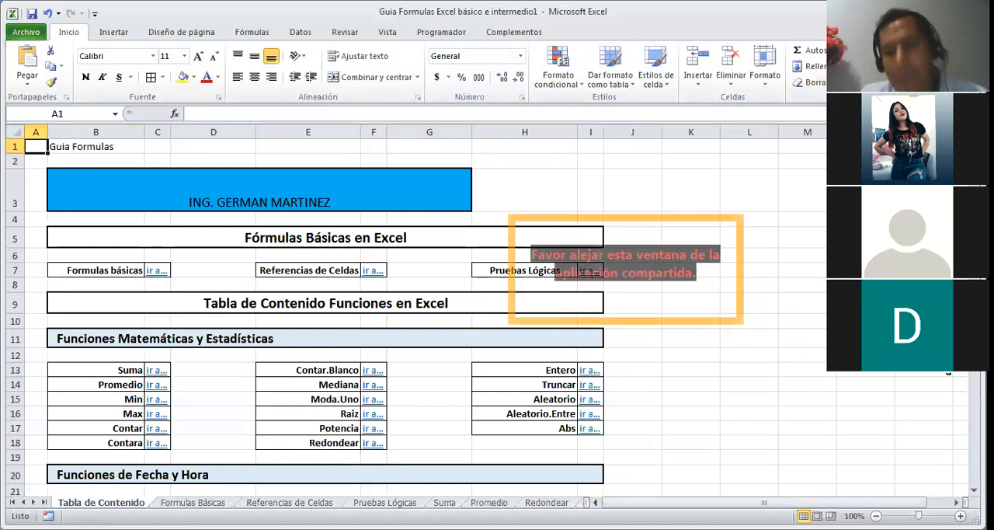
Step: Open the Si function sheet from the Funciones Lógicas section of the table of contents
click(816, 319)
key(Down)
key(Down)
key(Down)
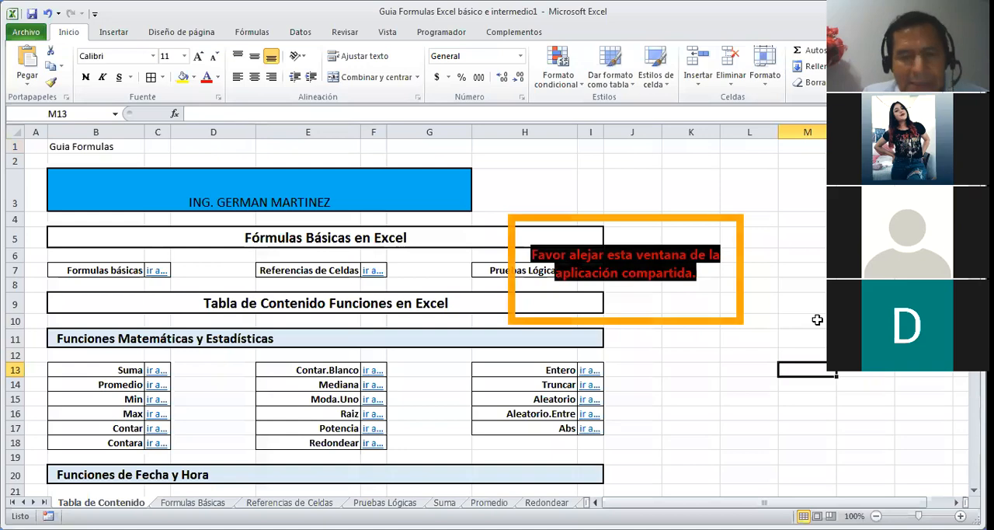
key(Down)
key(Down)
key(Down)
key(Down)
key(Down)
key(Down)
key(Down)
key(Down)
key(Down)
key(Down)
key(Down)
key(Down)
key(Down)
key(Down)
key(Down)
key(Down)
key(Down)
key(Down)
key(Down)
key(Down)
key(Down)
key(Down)
key(Down)
key(Down)
key(Down)
key(Down)
key(Down)
key(Down)
key(Down)
key(Down)
key(Down)
key(Down)
key(Down)
key(Down)
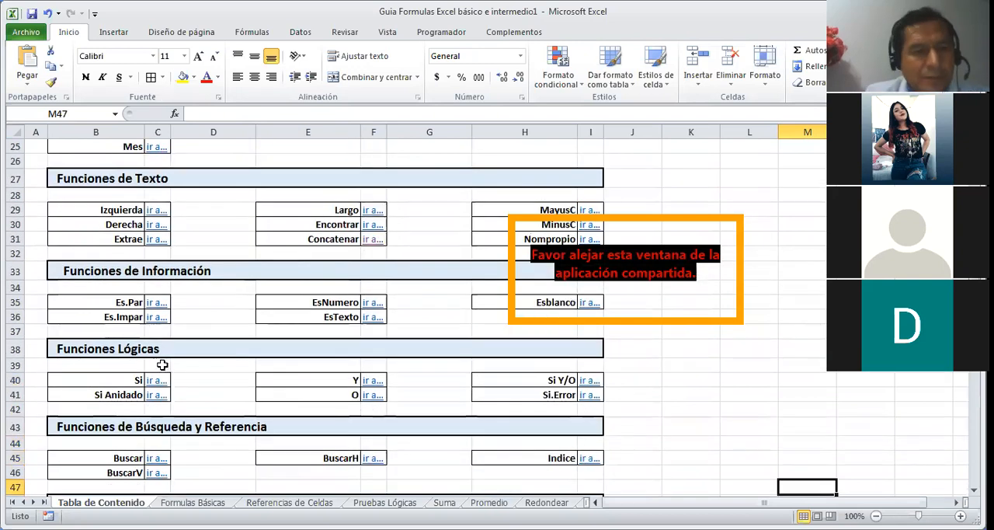
click(153, 380)
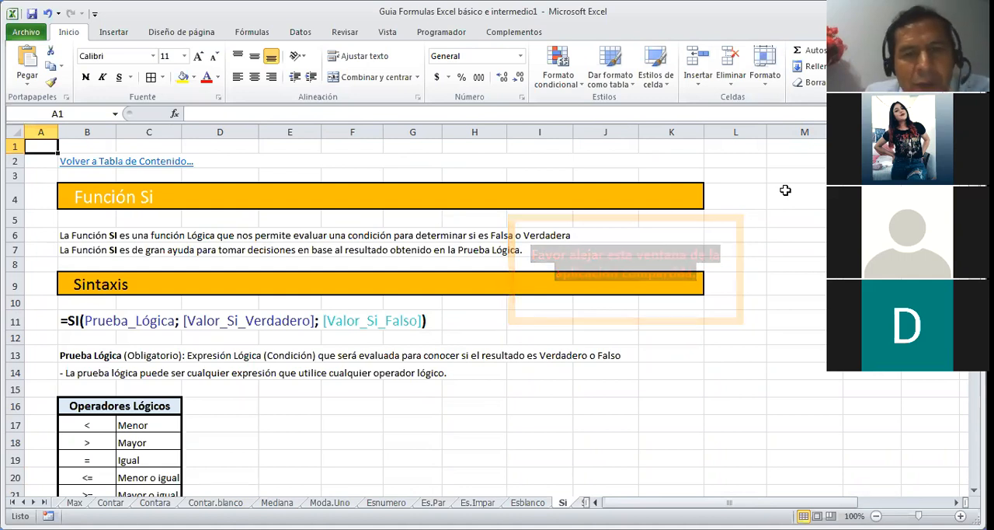
Step: Read the SI function's description, syntax, logical operators table and argument explanations
key(Down)
key(Down)
key(Down)
key(Down)
key(Down)
key(Down)
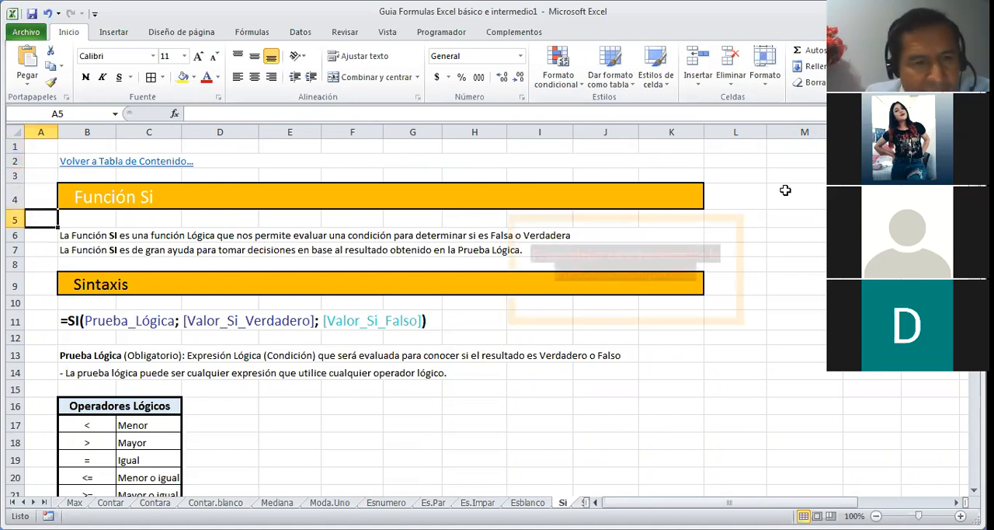
key(Down)
key(Down)
key(Down)
key(Down)
key(Down)
key(Down)
key(Down)
key(Down)
key(Down)
key(Down)
key(Down)
key(Down)
key(Down)
key(Down)
key(Down)
key(Down)
key(Down)
key(Down)
key(Down)
key(Down)
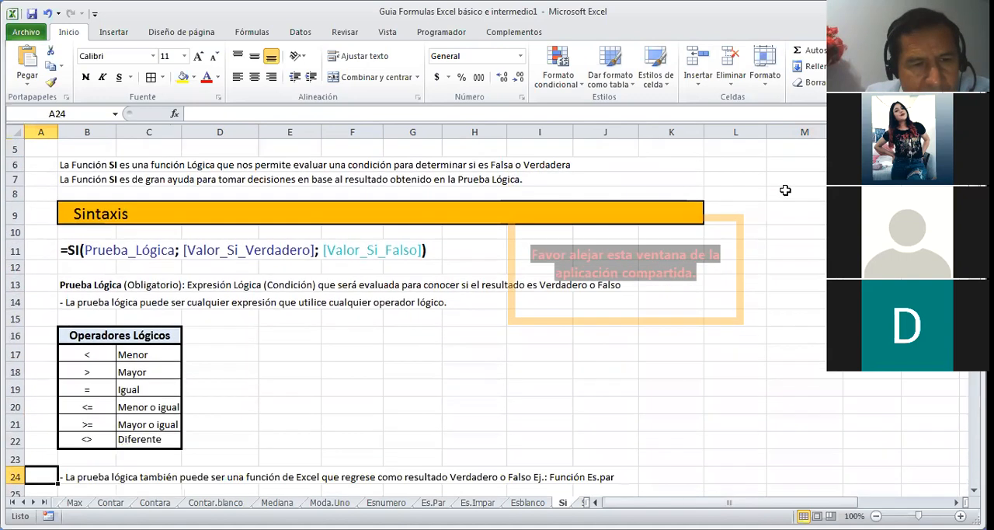
Step: Examine the Ejemplo 1 grades table and the SI formula in cell E35
key(Down)
key(Down)
key(Down)
key(Down)
key(Down)
key(Down)
key(Down)
key(Down)
key(Down)
key(Down)
key(Down)
key(Down)
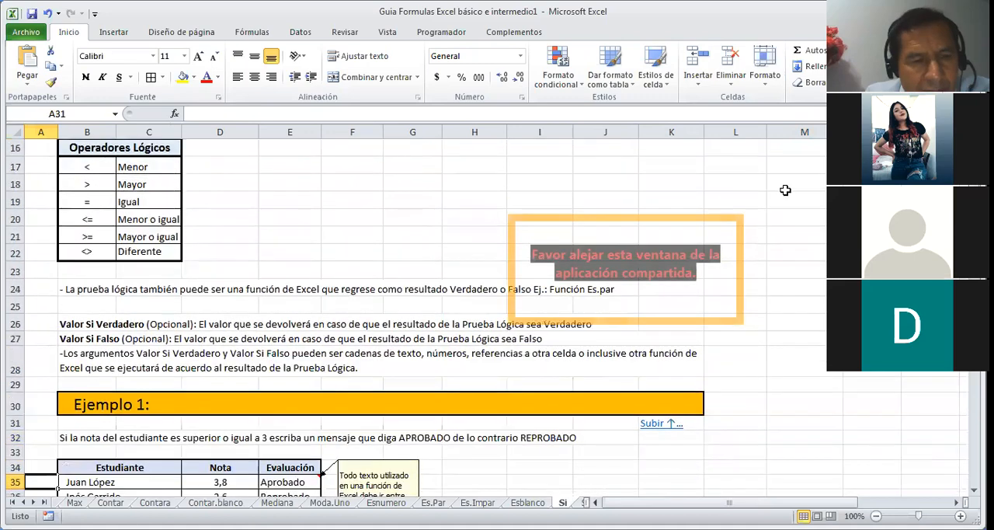
key(Down)
key(Down)
key(Down)
key(Down)
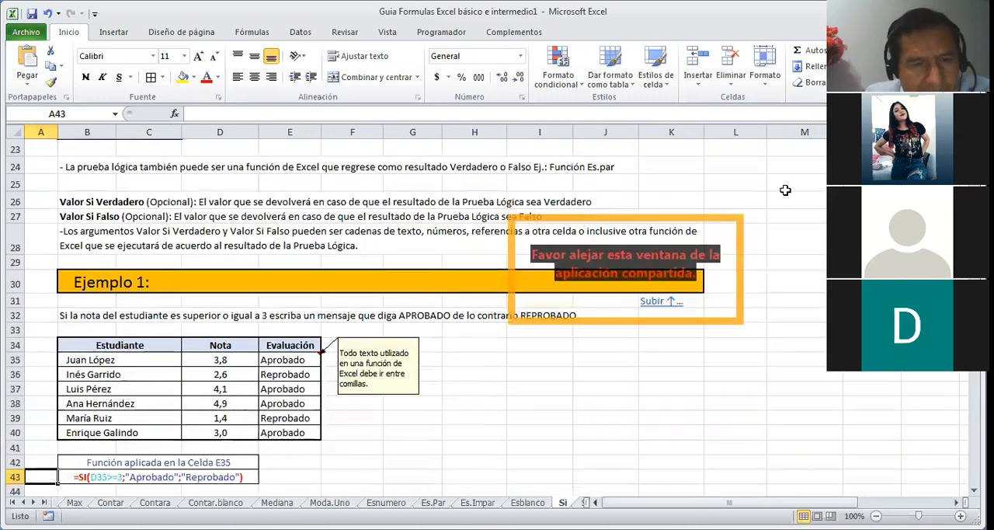
click(467, 357)
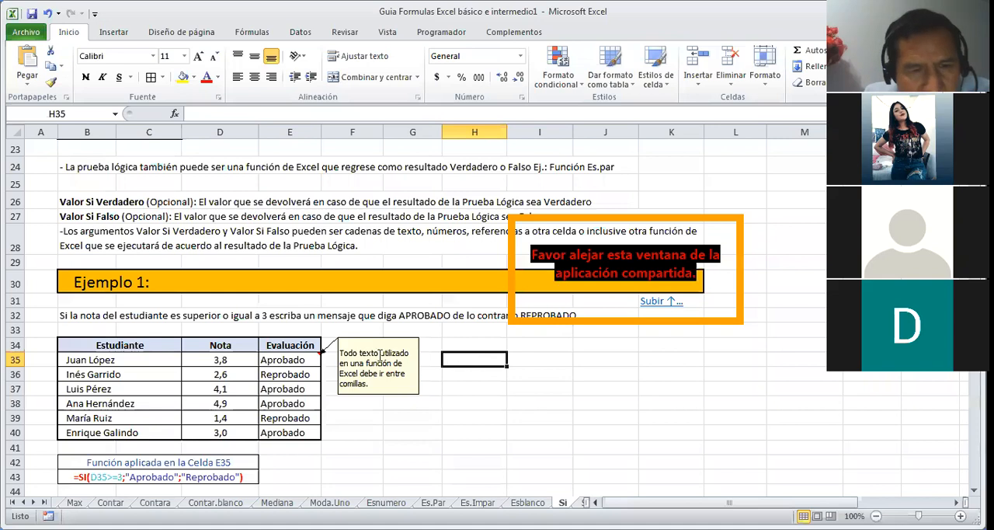
click(309, 357)
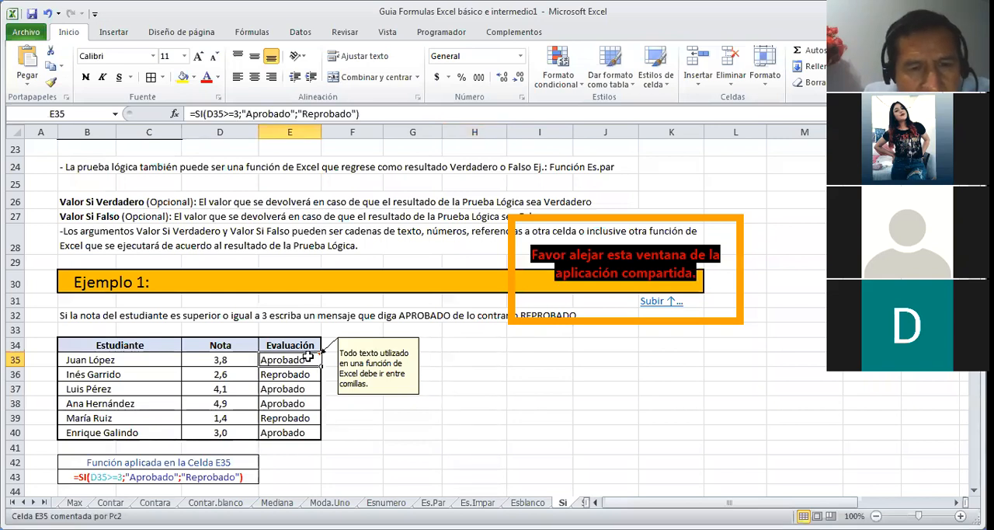
Step: Start a formula in cell H35, level with the first student row of Ejemplo 1
click(453, 357)
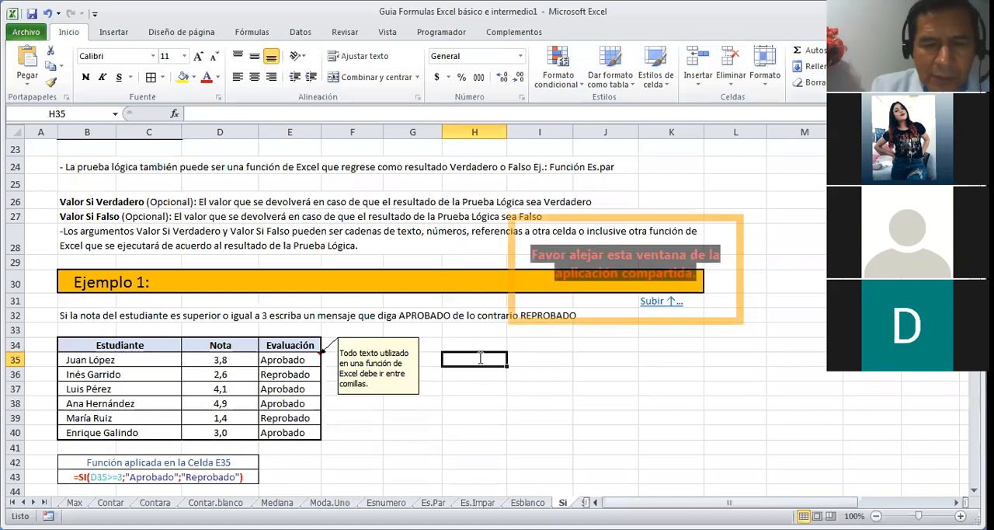
text(=)
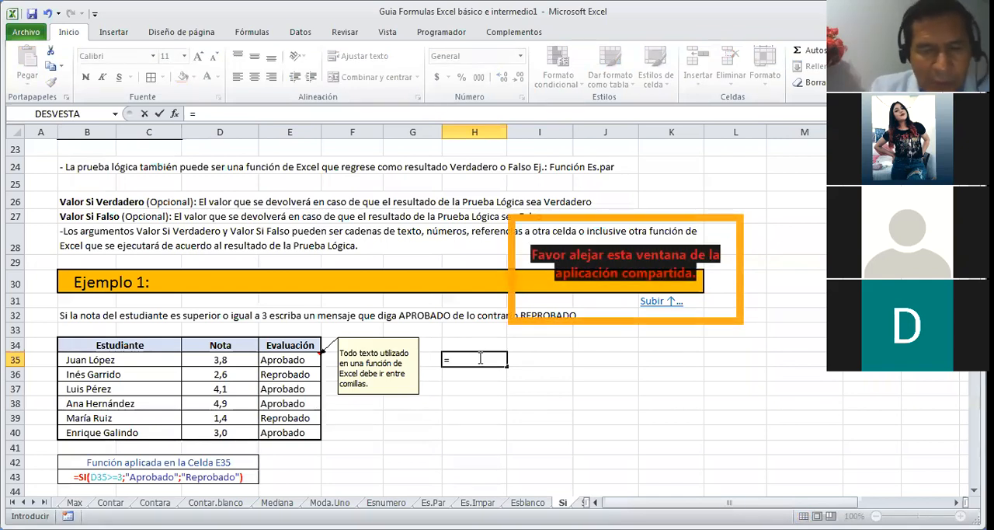
text(FUNCI)
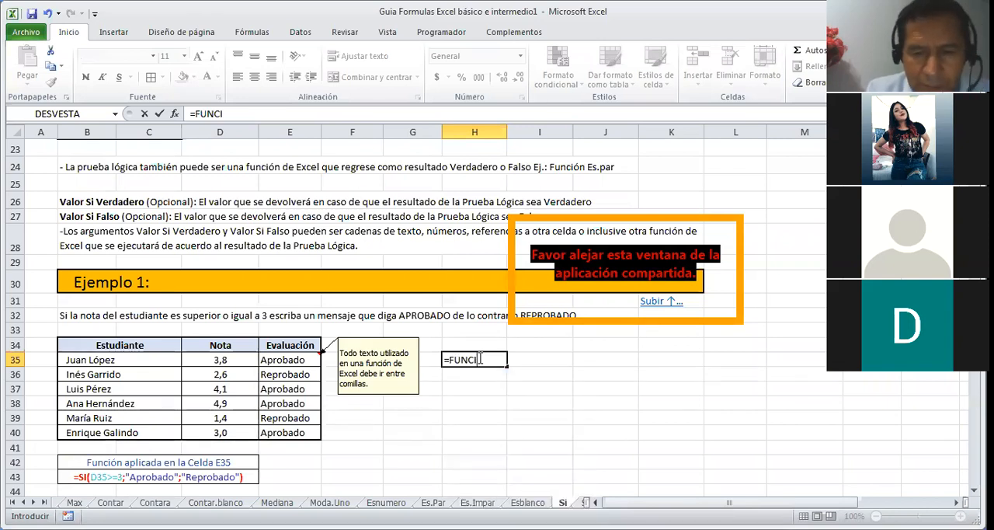
key(BackSpace)
key(BackSpace)
key(BackSpace)
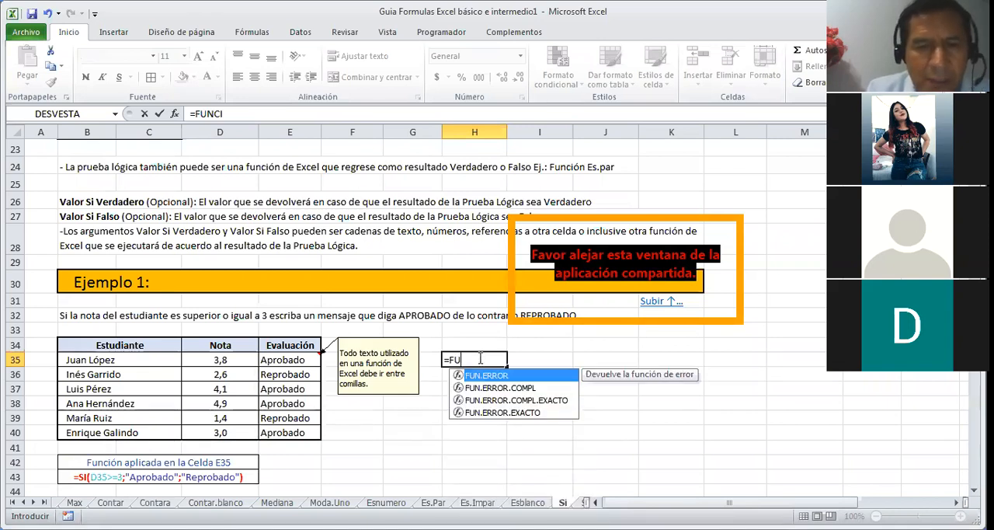
key(BackSpace)
key(BackSpace)
Step: Begin the SI function in H35 with the logical test D35>3,8 on the first student's grade
text(SI)
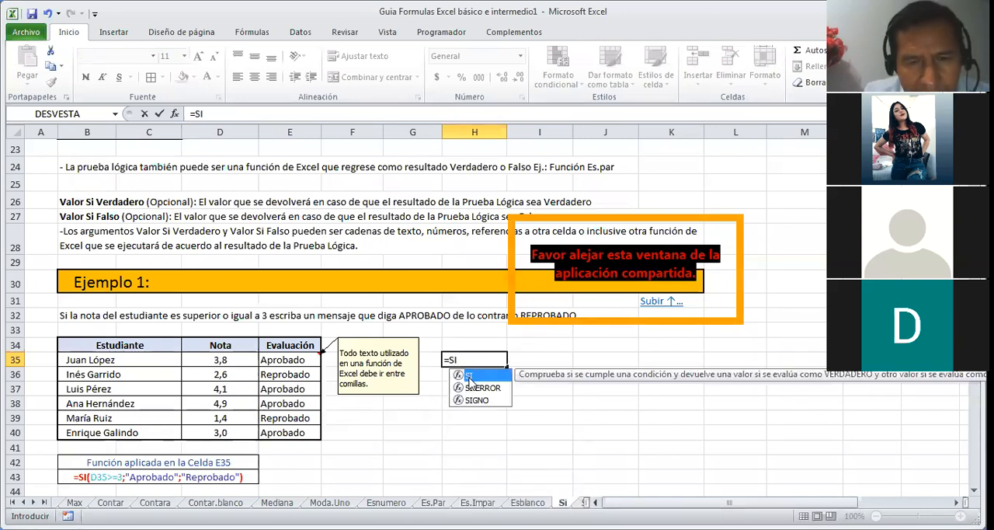
double_click(469, 375)
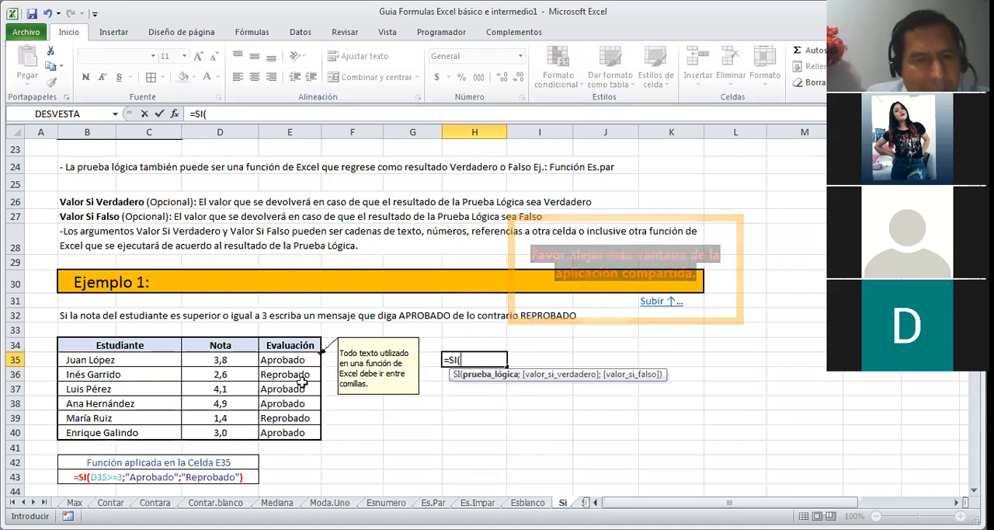
click(237, 358)
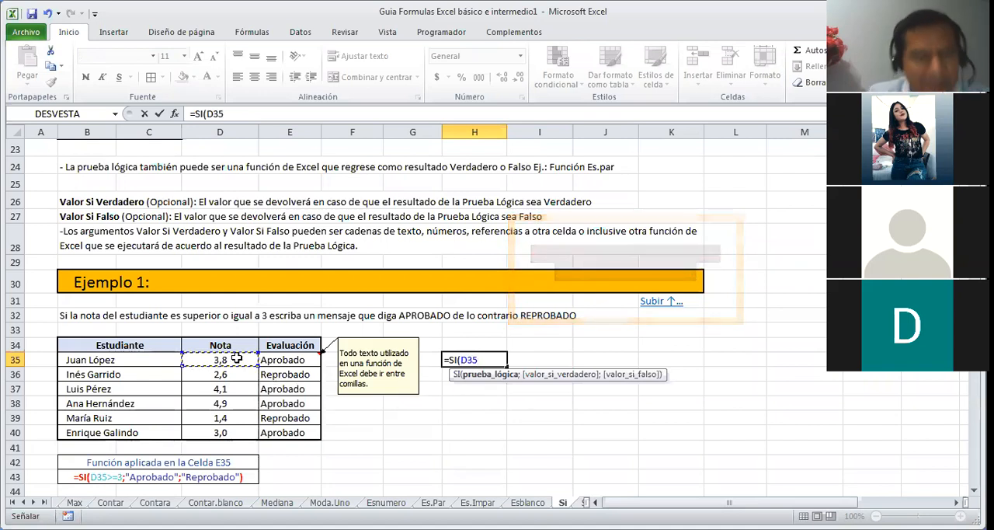
text(>)
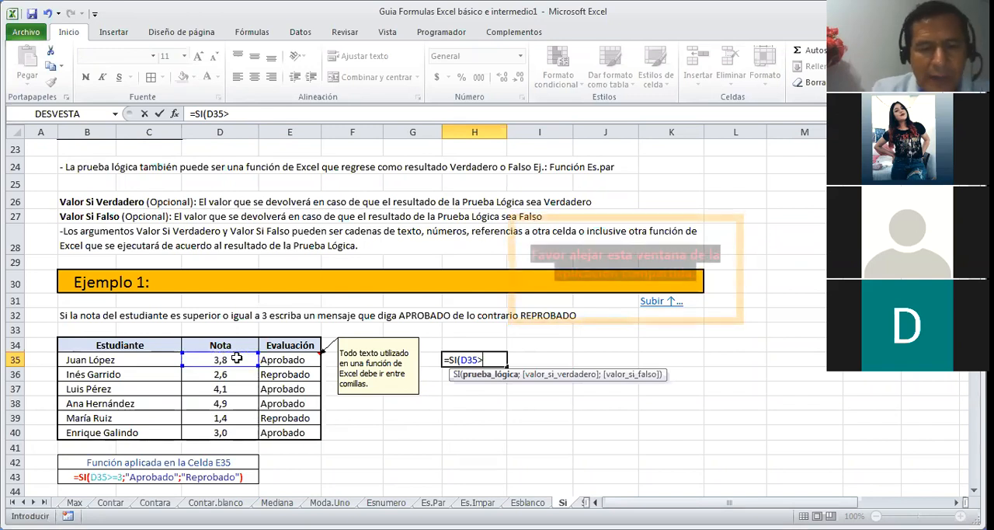
text(3,)
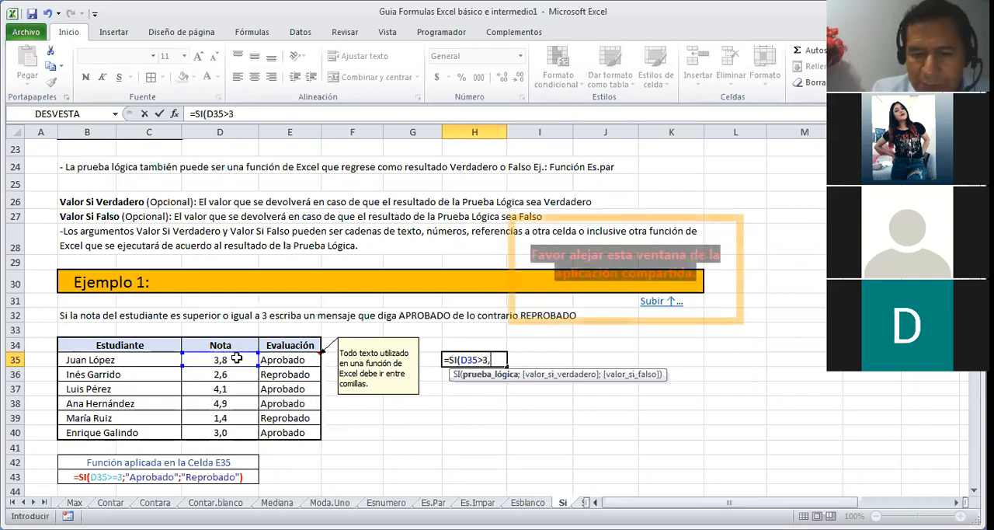
text(8)
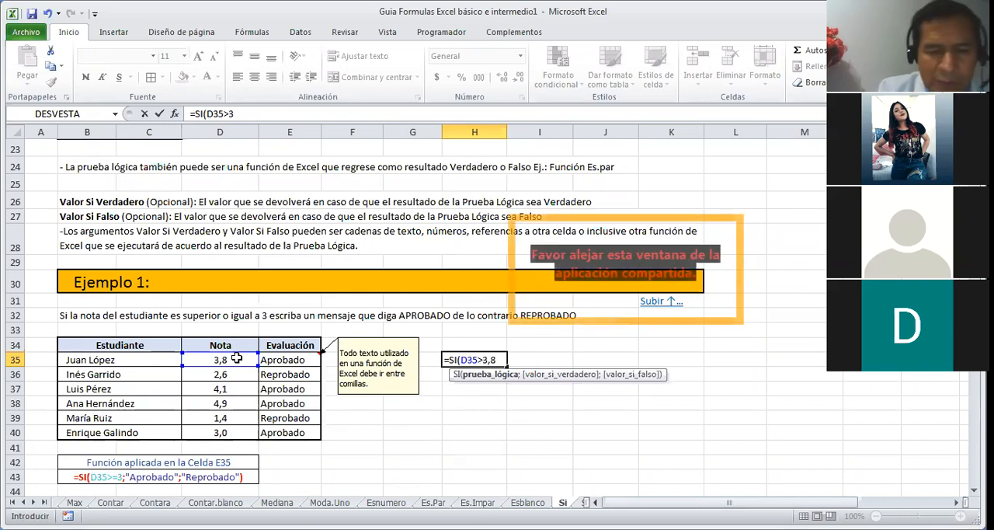
text(;)
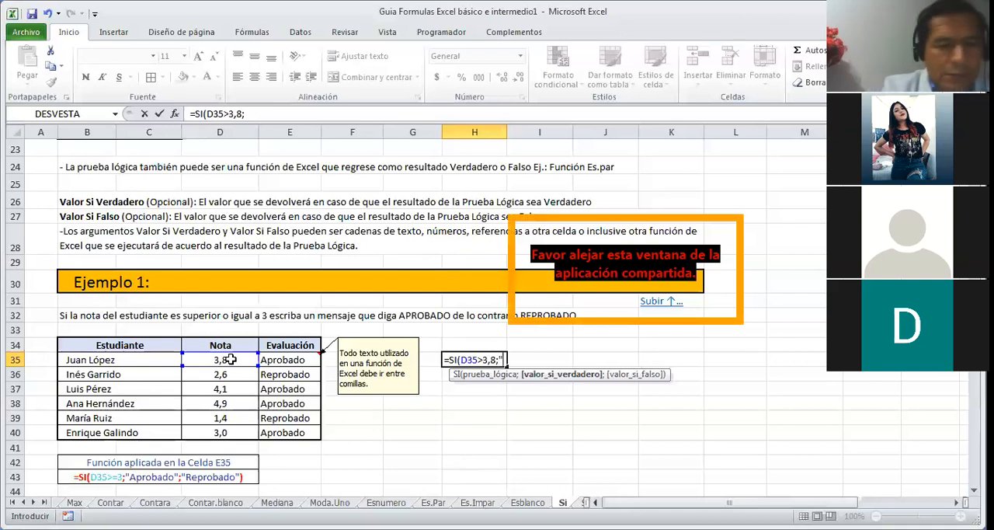
Step: Complete the H35 formula with "APROBO" as the true value and "PERDIO" as the false value
text("APROBO)
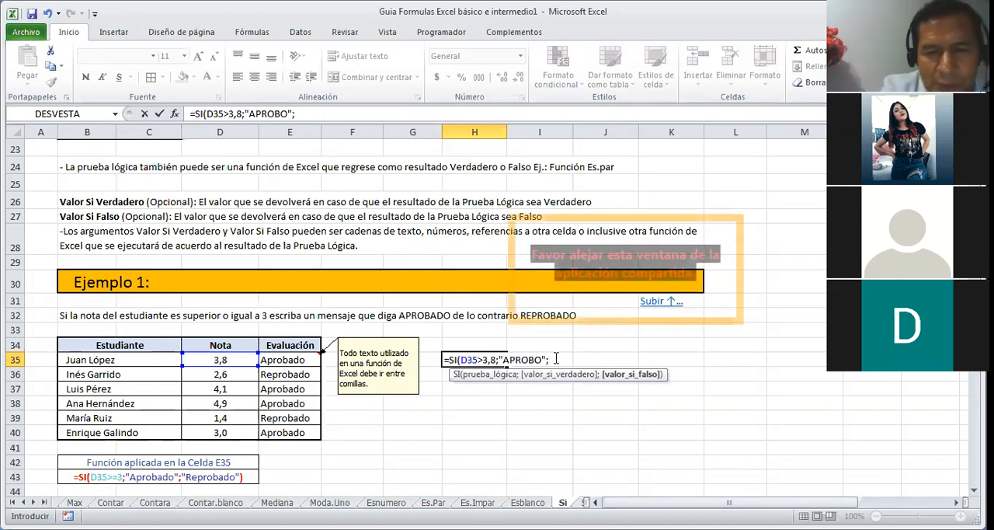
text("PERDIO)
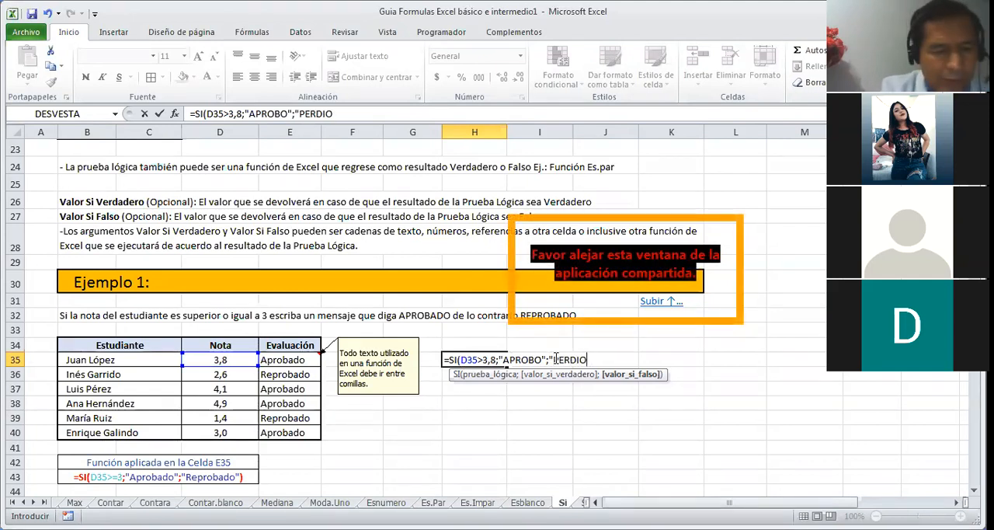
text(")
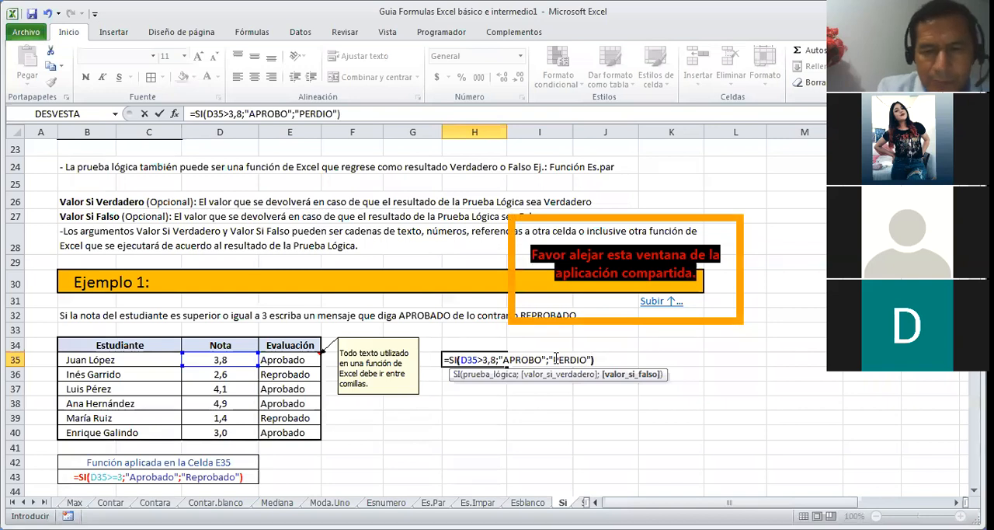
key(Return)
Step: Copy the SI formula from H35 down to H40 for the remaining students
click(477, 360)
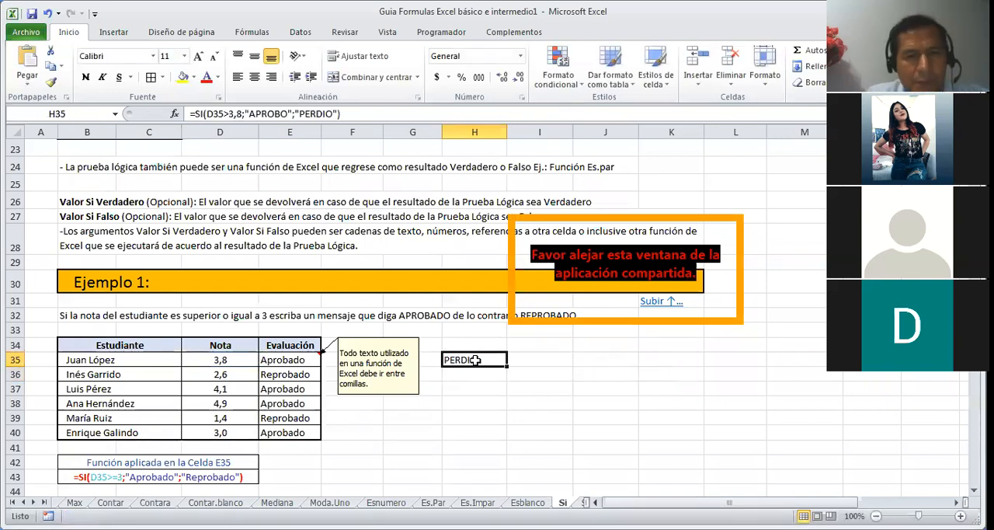
drag(504, 368, 504, 438)
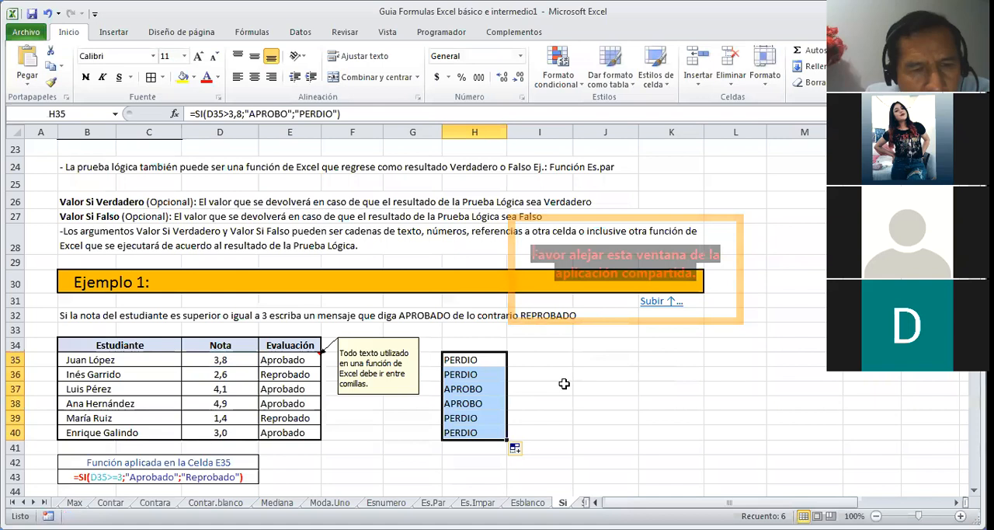
click(525, 357)
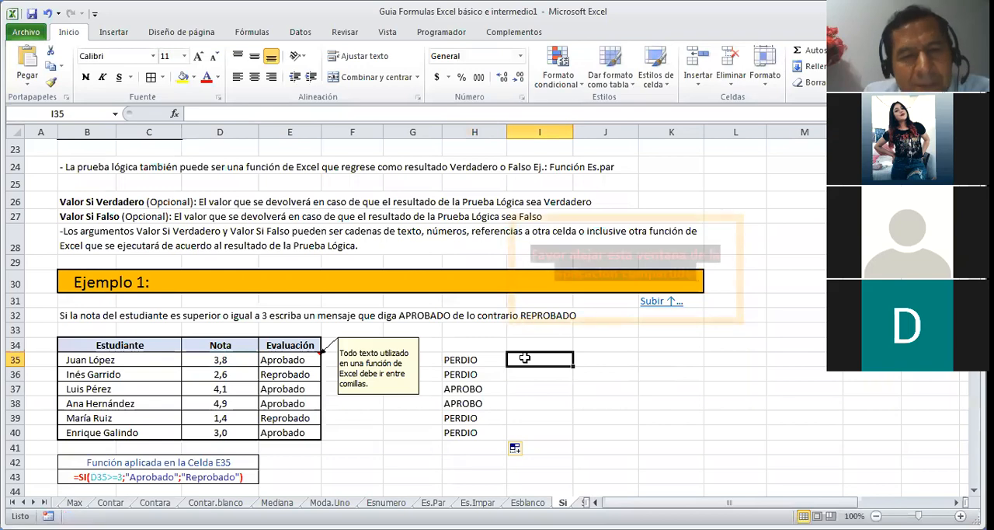
Step: Examine the Ejemplo 2 sales discount table, its instructions and the SI formula in cell E50
key(Down)
key(Down)
key(Down)
key(Down)
key(Down)
key(Down)
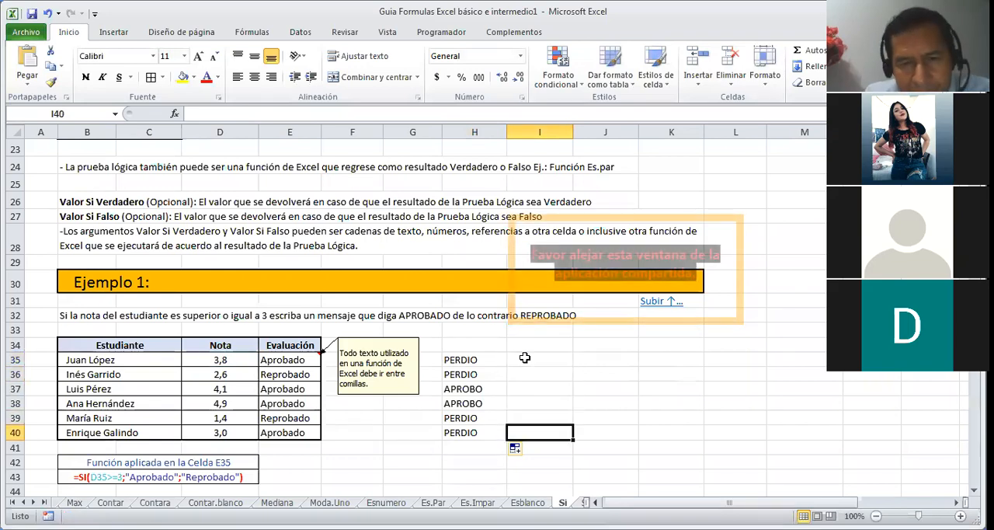
key(Down)
key(Down)
key(Down)
key(Down)
key(Down)
key(Down)
key(Down)
key(Down)
key(Down)
key(Down)
key(Down)
key(Down)
key(Down)
key(Down)
key(Down)
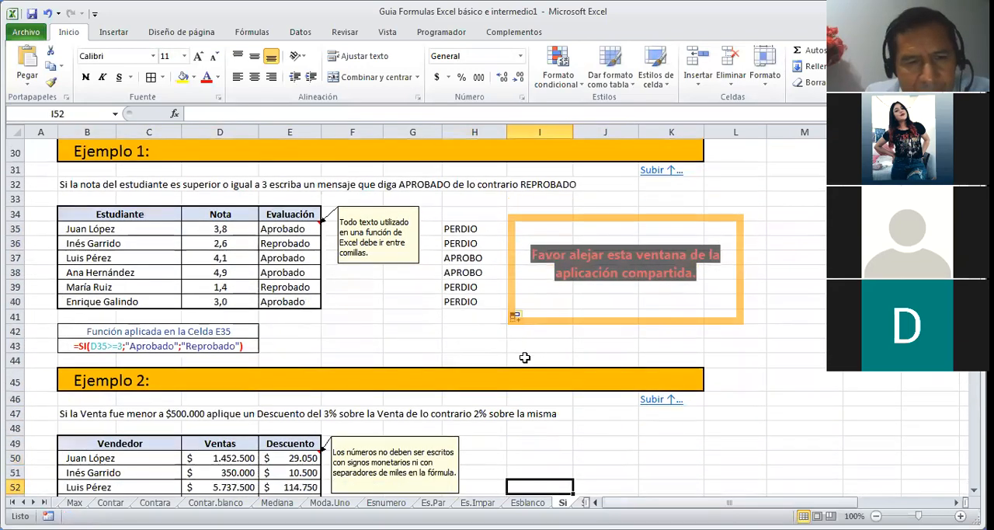
key(Down)
key(Down)
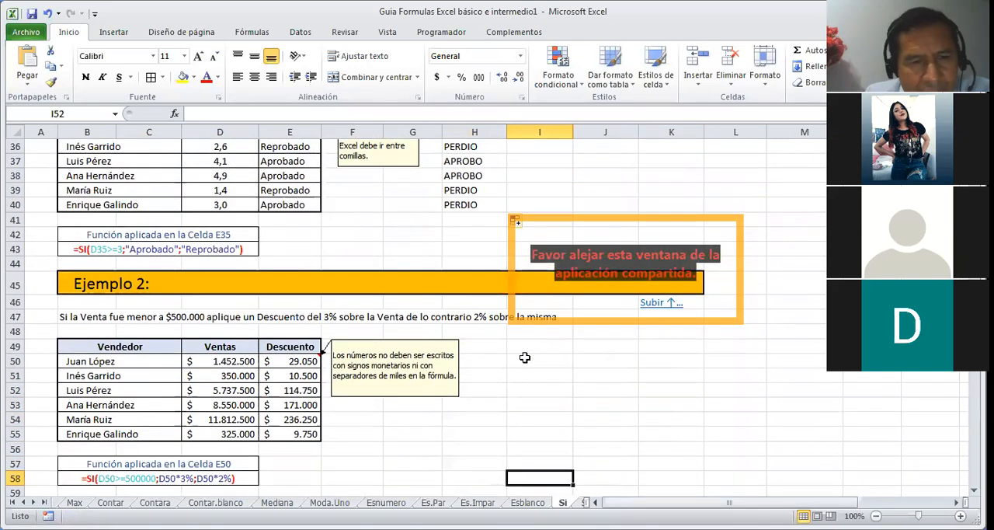
key(Down)
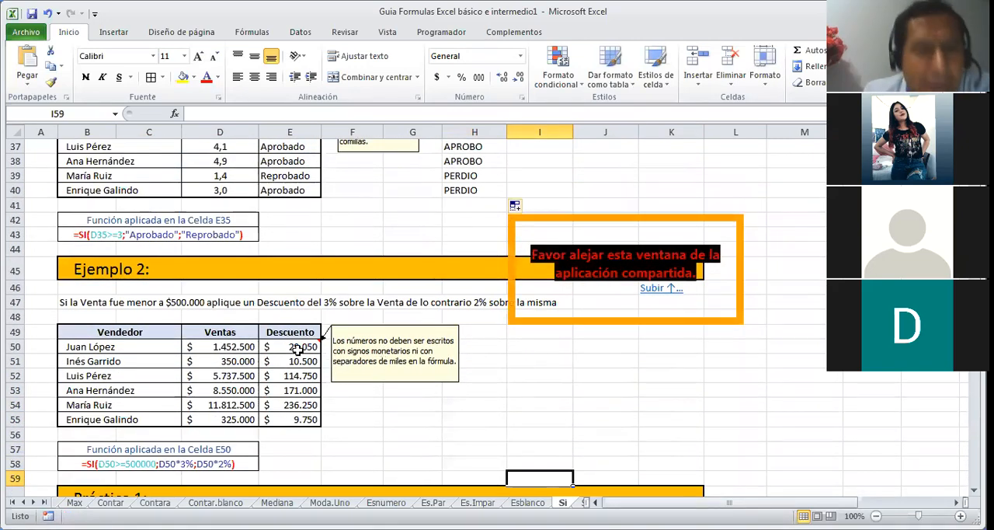
click(296, 348)
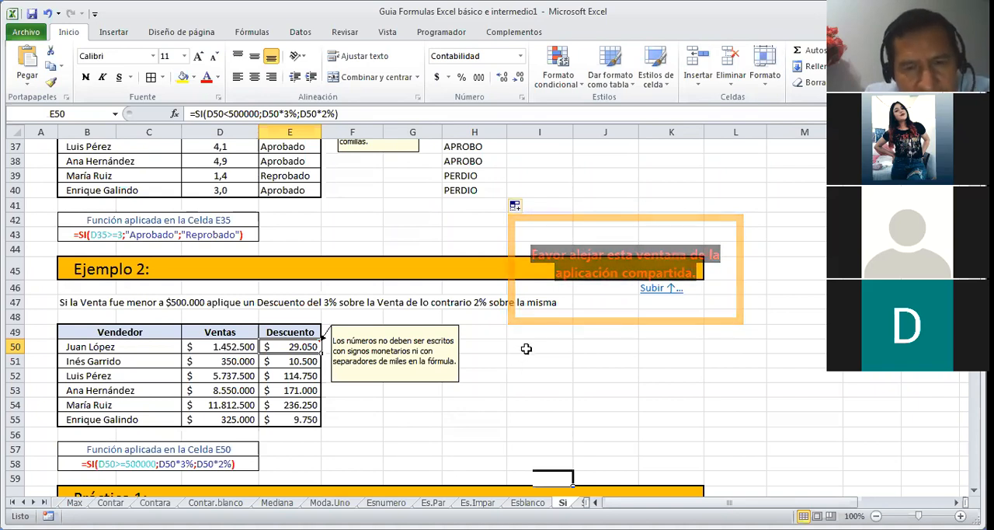
Step: Start an SI formula in I50 with a greater-than test on the first seller's sales in D50
click(527, 347)
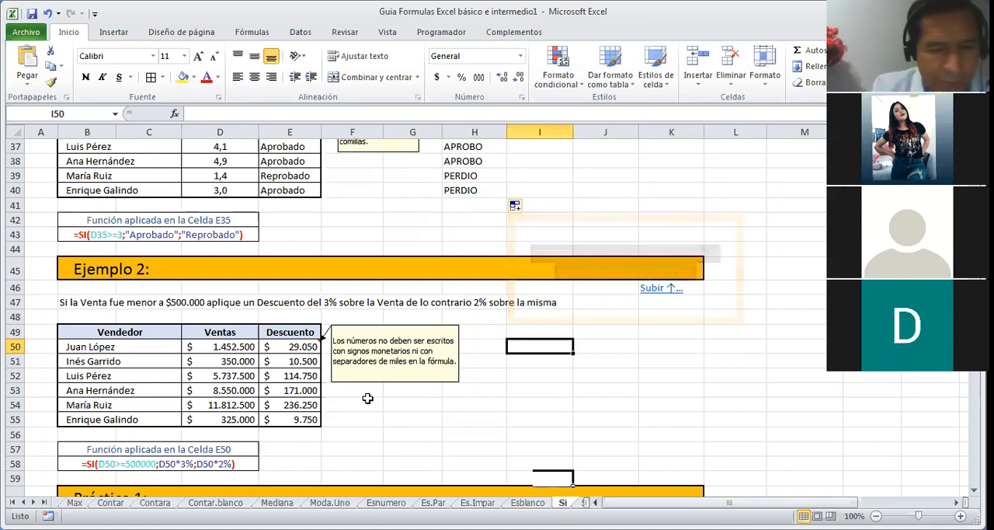
text(=SI()
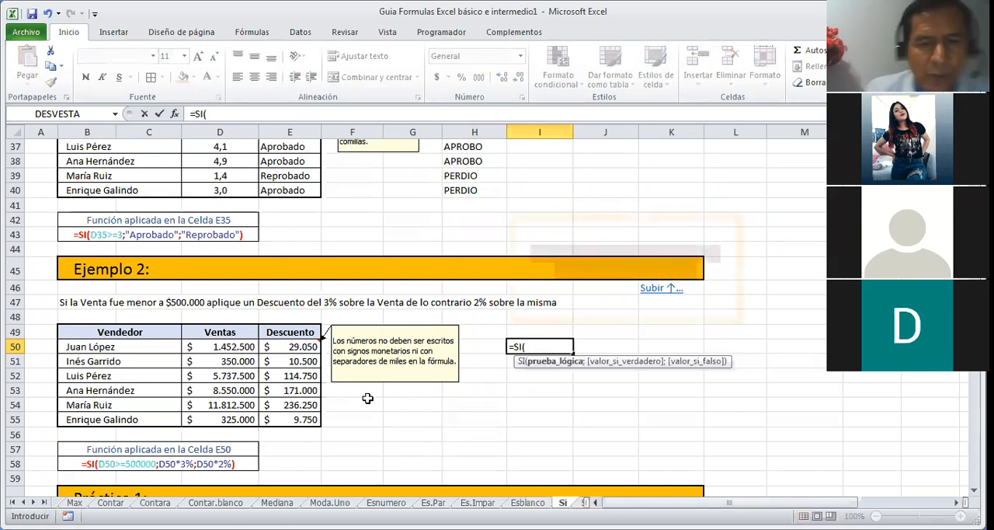
click(247, 347)
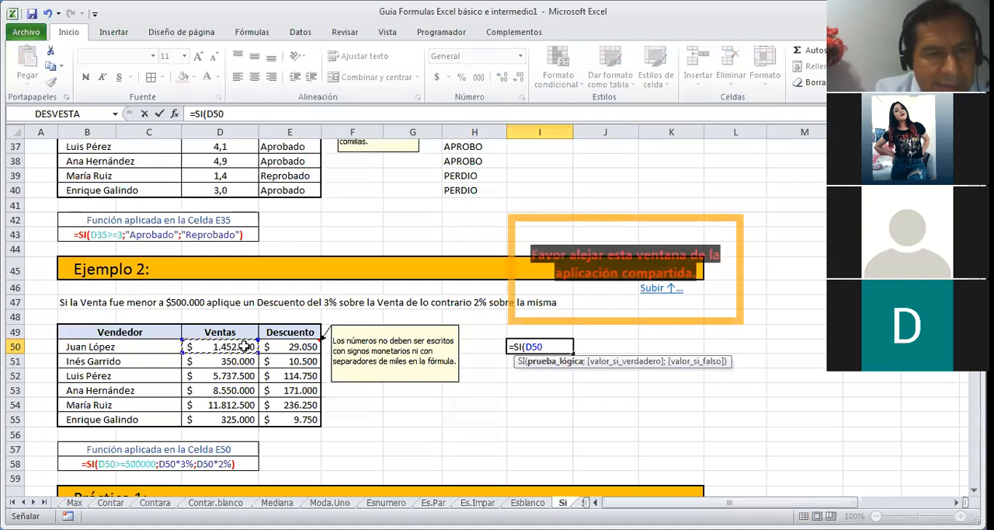
text(>5)
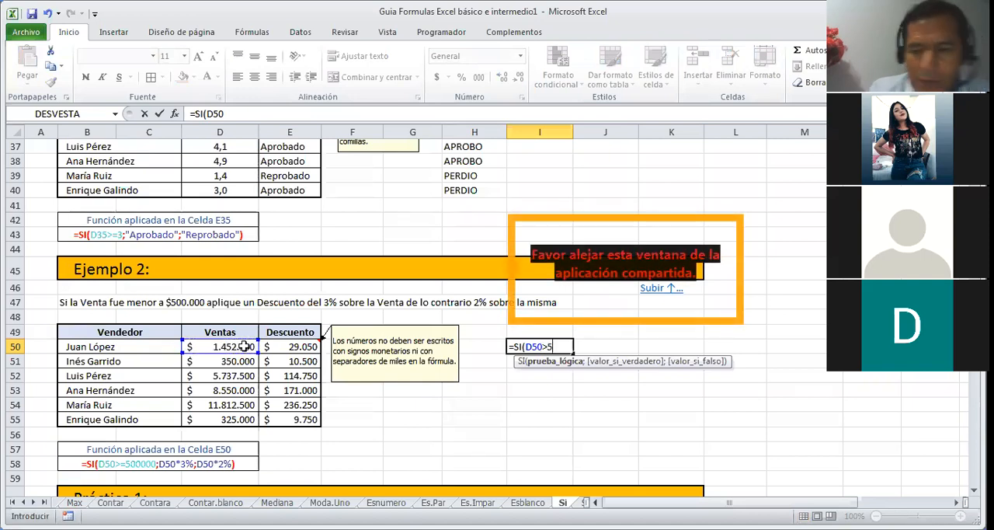
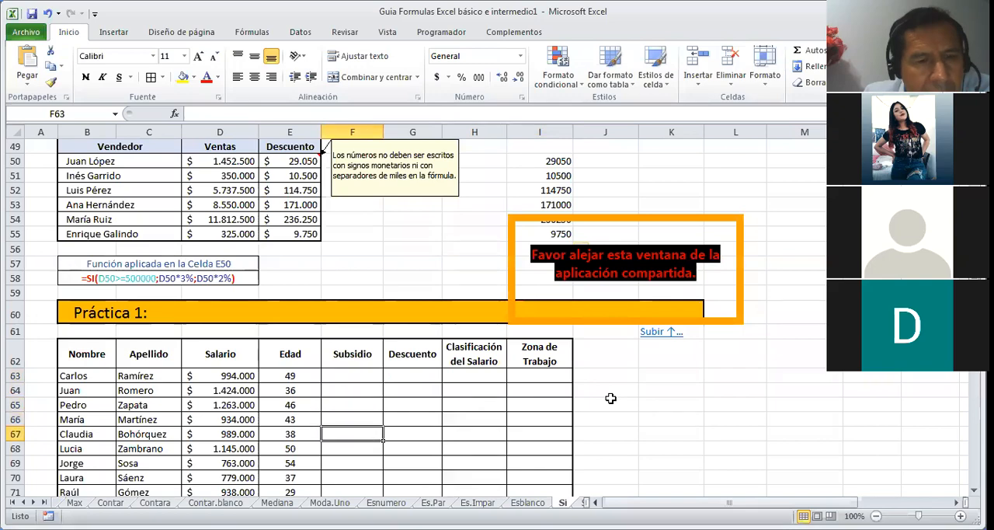
key(Down)
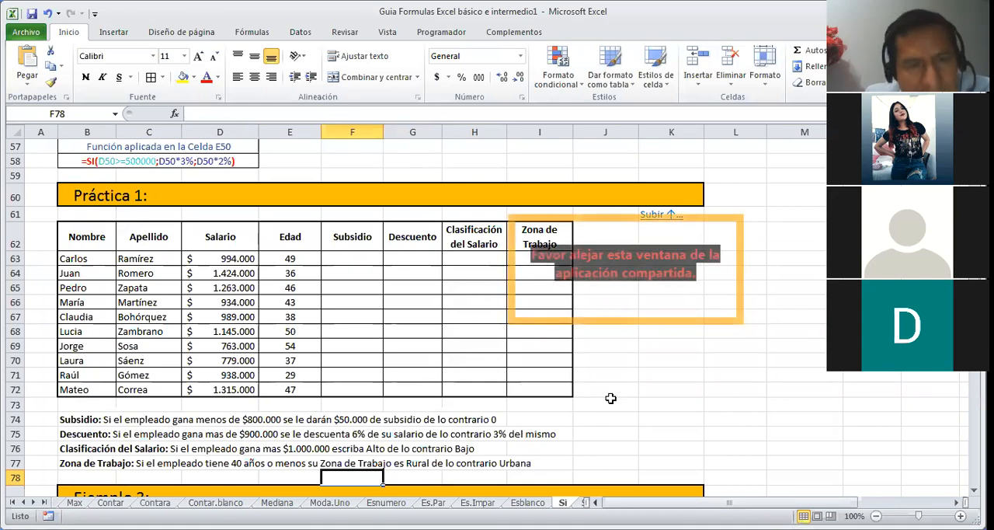
Step: Start an SI formula in F63 that tests whether the first employee's salary in D63 is greater than 800000
click(366, 258)
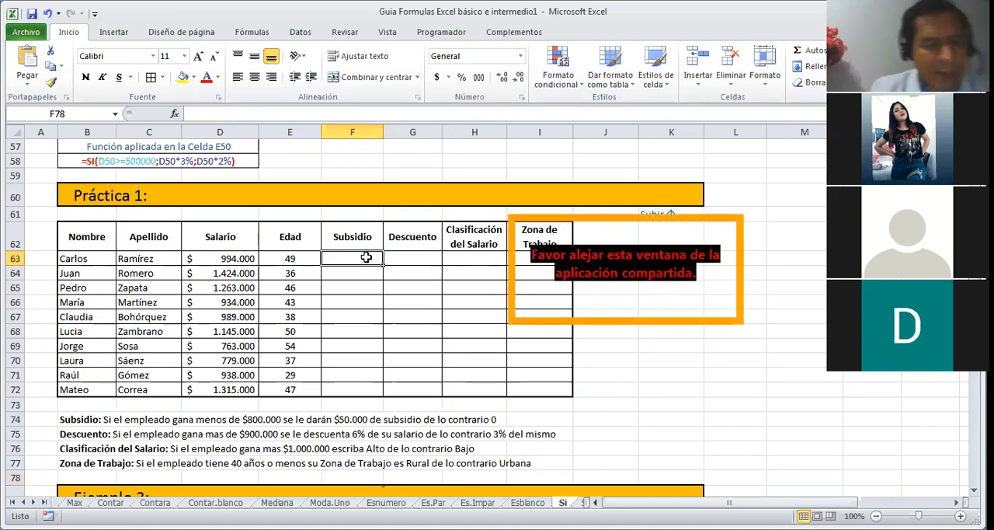
text(=)
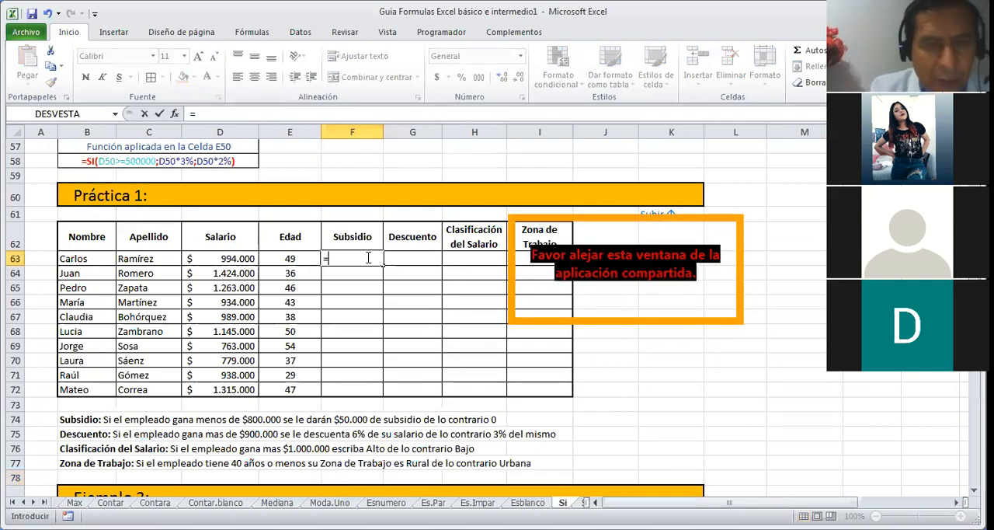
text(SI()
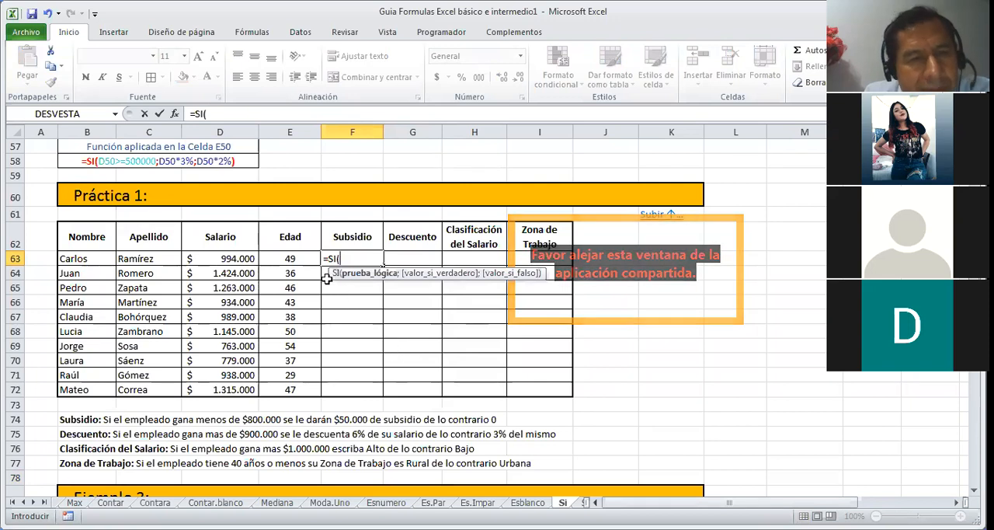
click(242, 259)
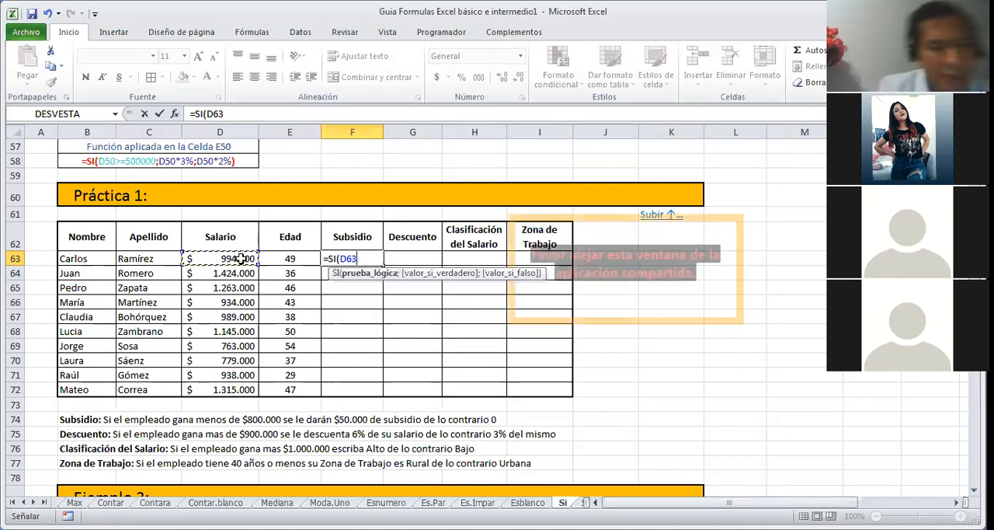
text(>)
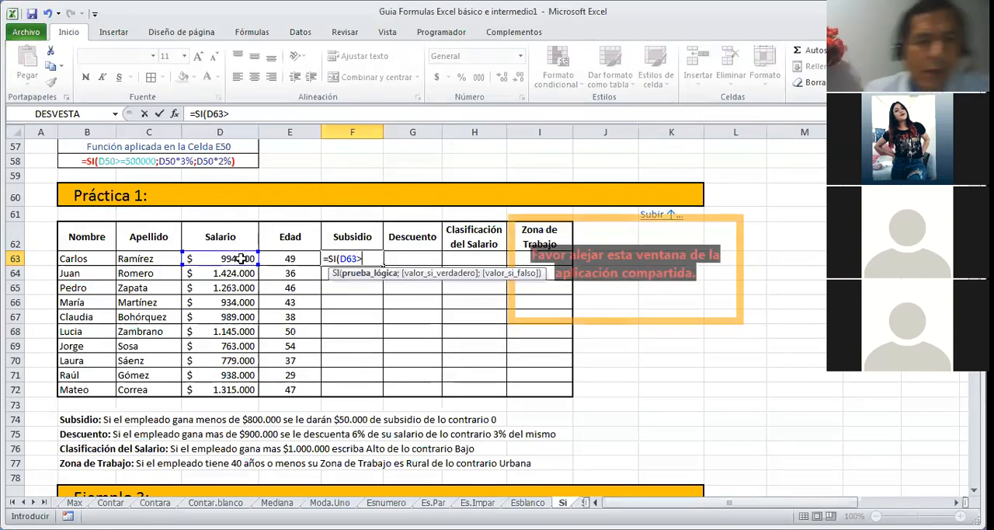
text(800000)
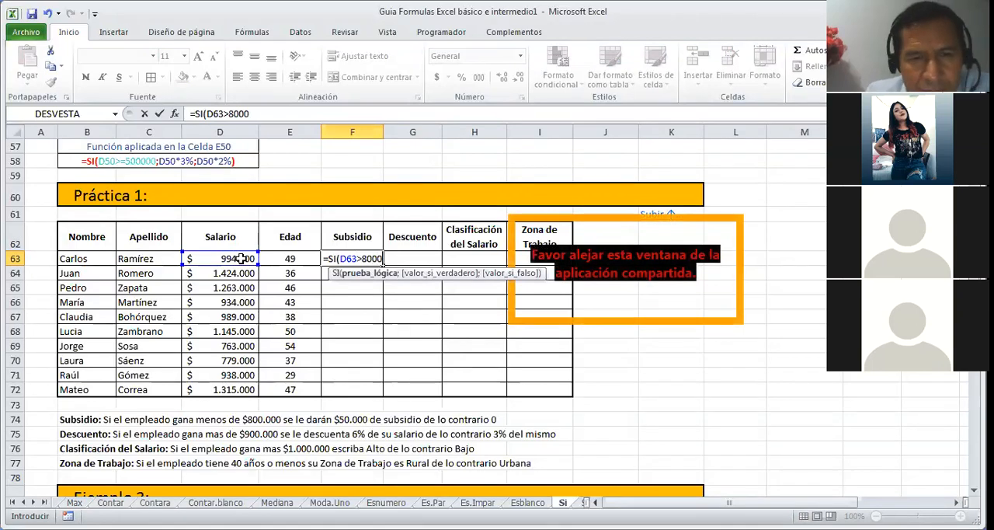
text(00;)
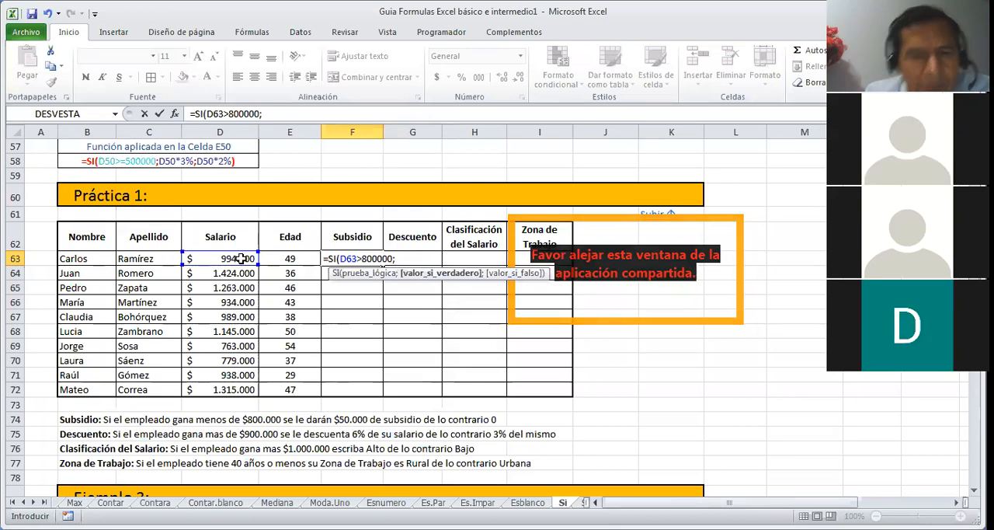
Step: Complete the F63 Subsidio formula with 0 as the true value and 50000 as the false value
text(0)
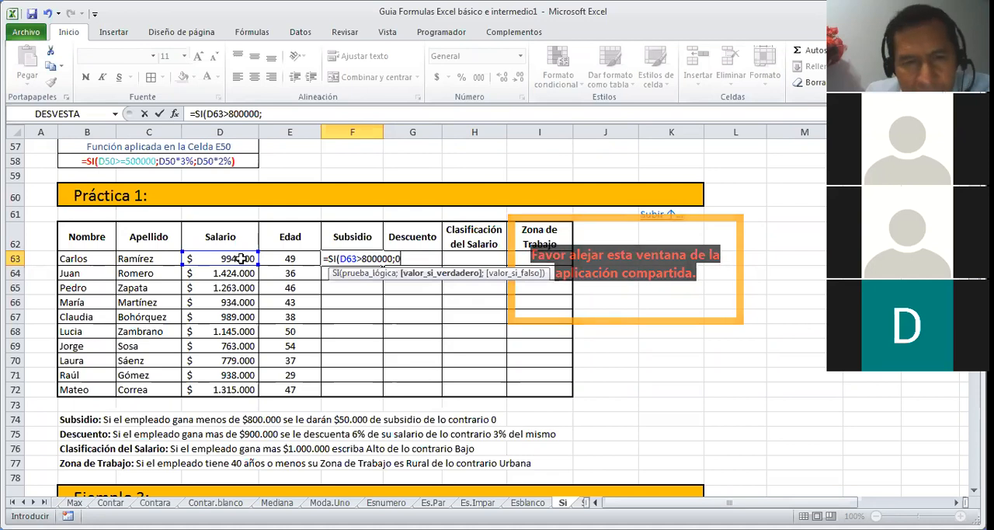
text(;)
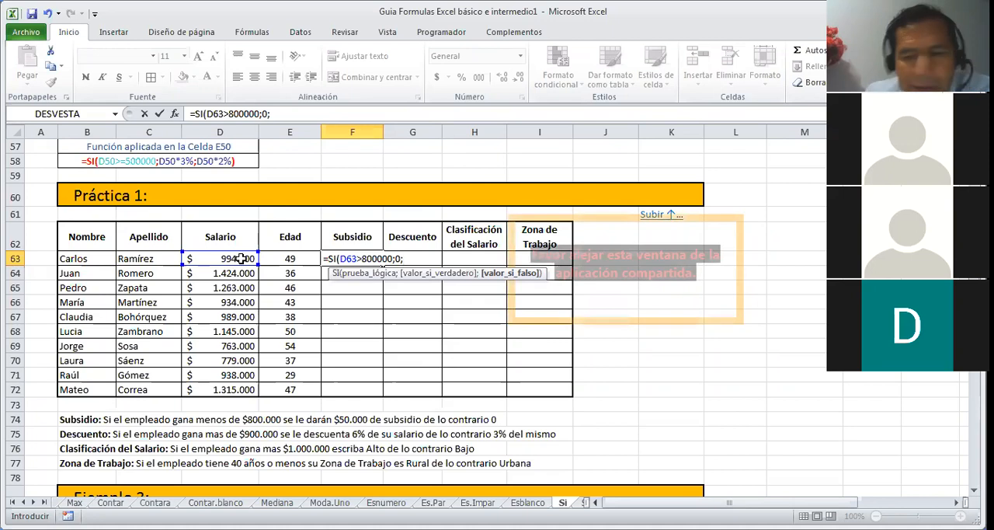
text(50000)
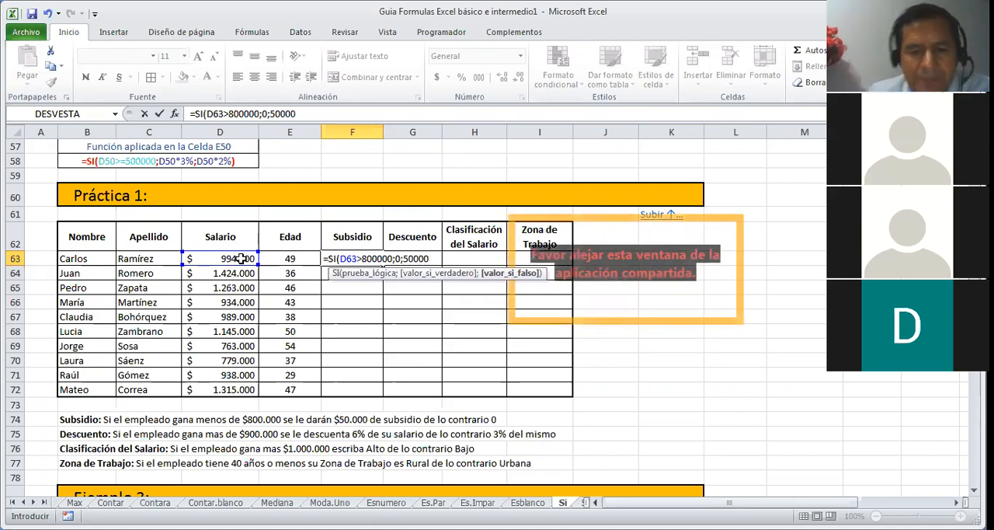
key(Return)
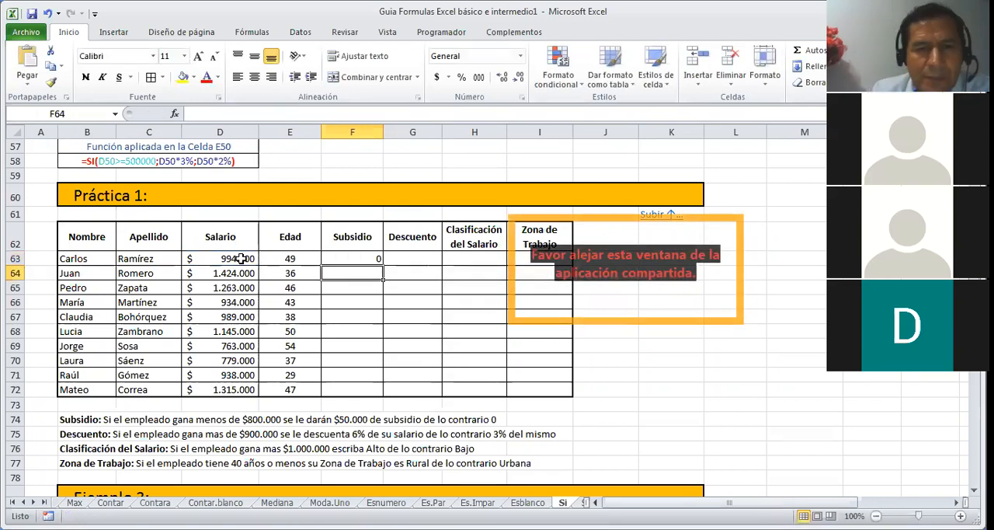
Step: Copy the Subsidio formula from F63 down to F72 for the remaining employees
key(Up)
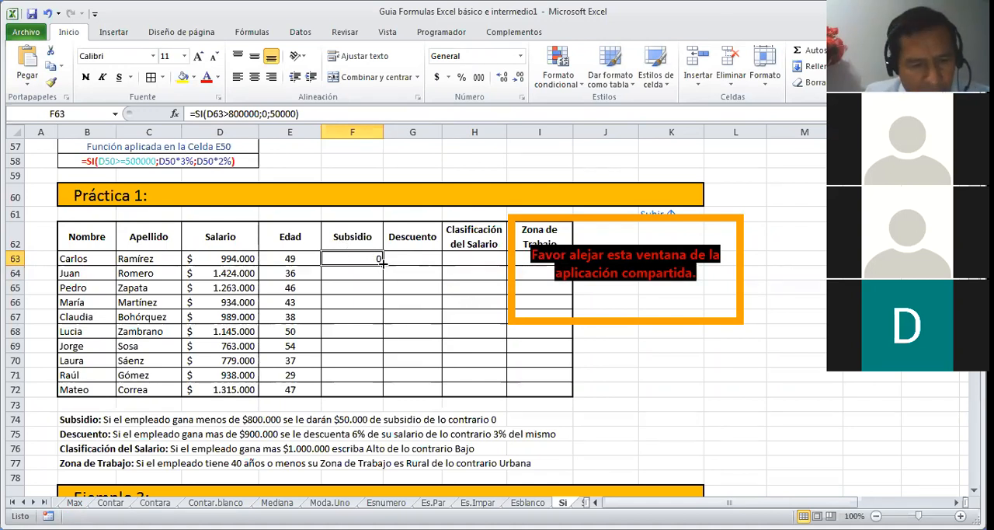
drag(383, 264, 370, 389)
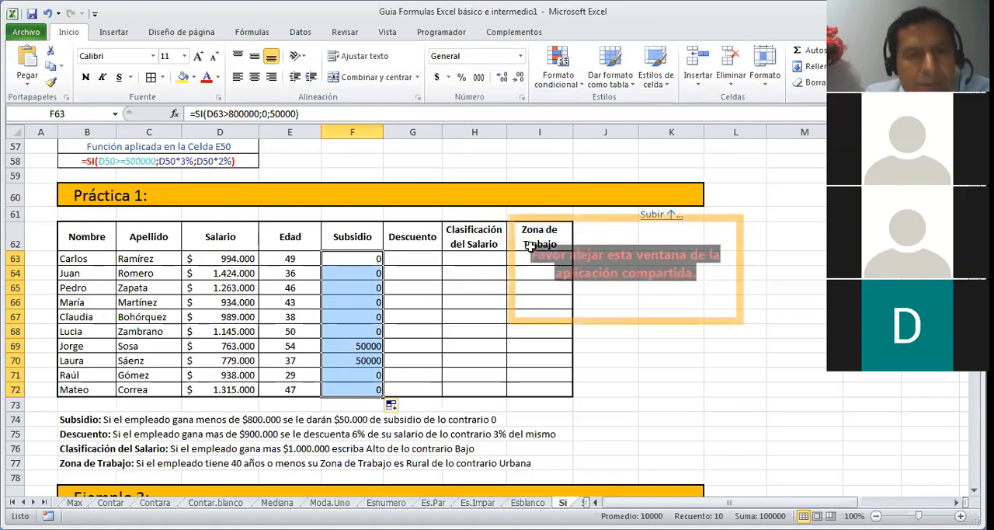
click(406, 259)
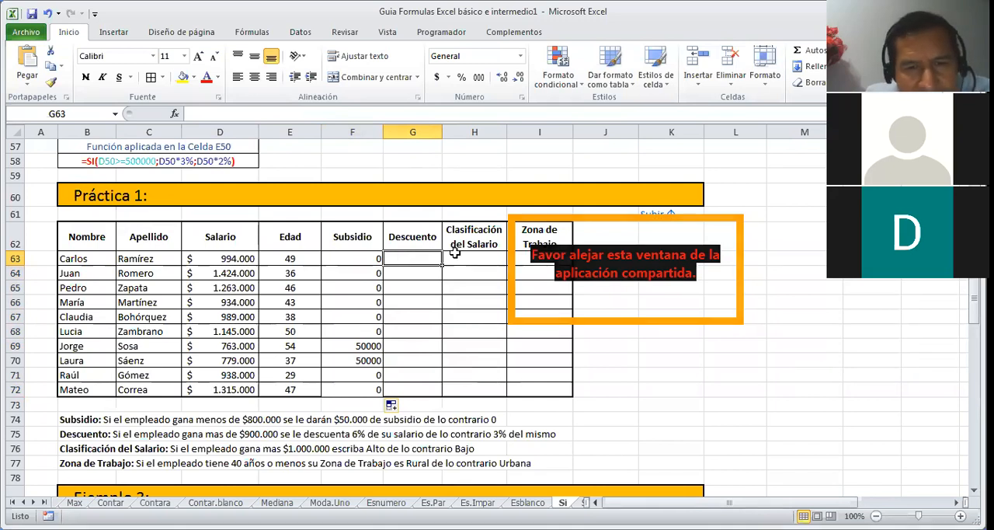
Step: Start an SI formula in H63 that tests whether the salary in D63 is greater than 1000000
click(457, 257)
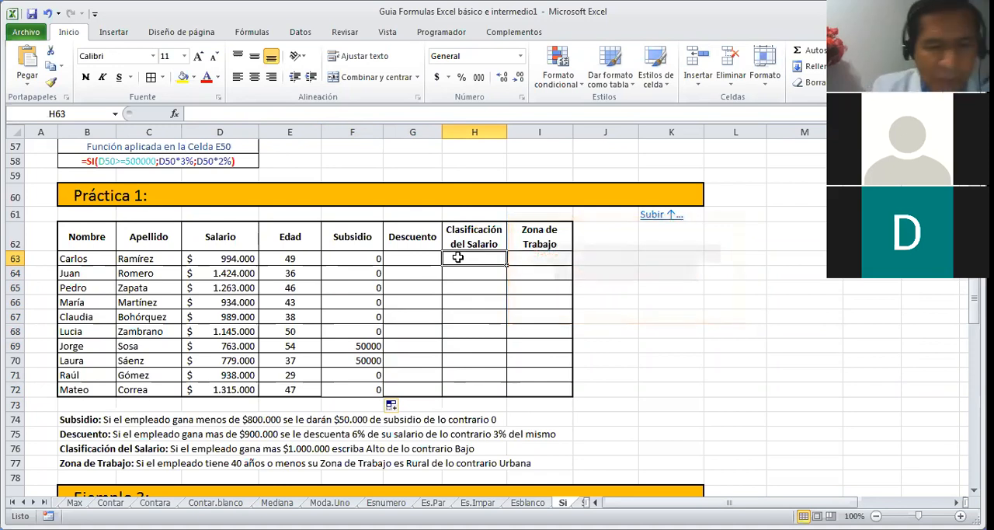
text(=SI)
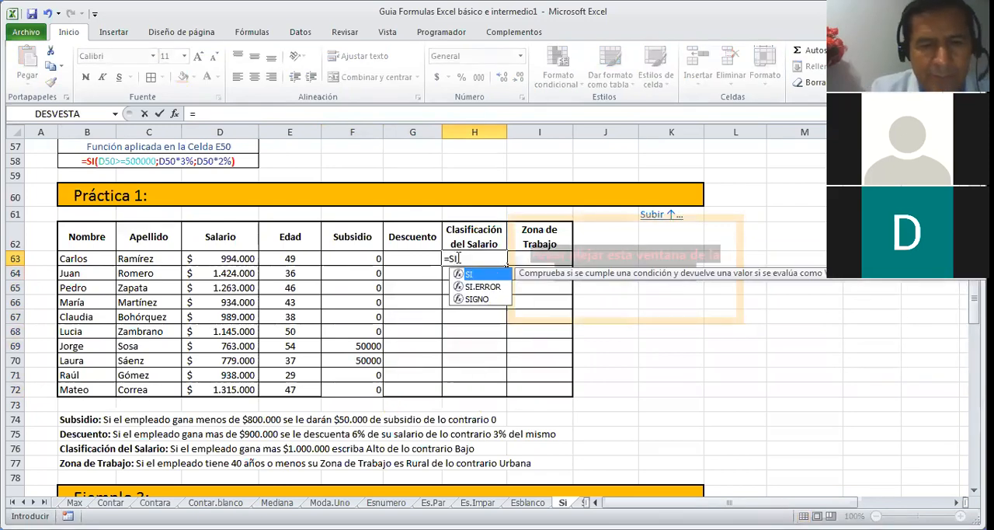
text(()
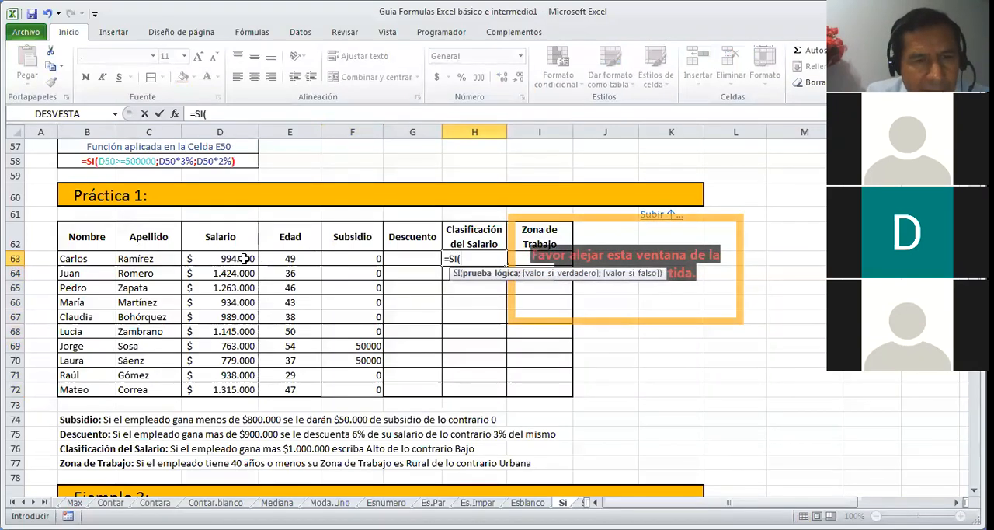
click(244, 259)
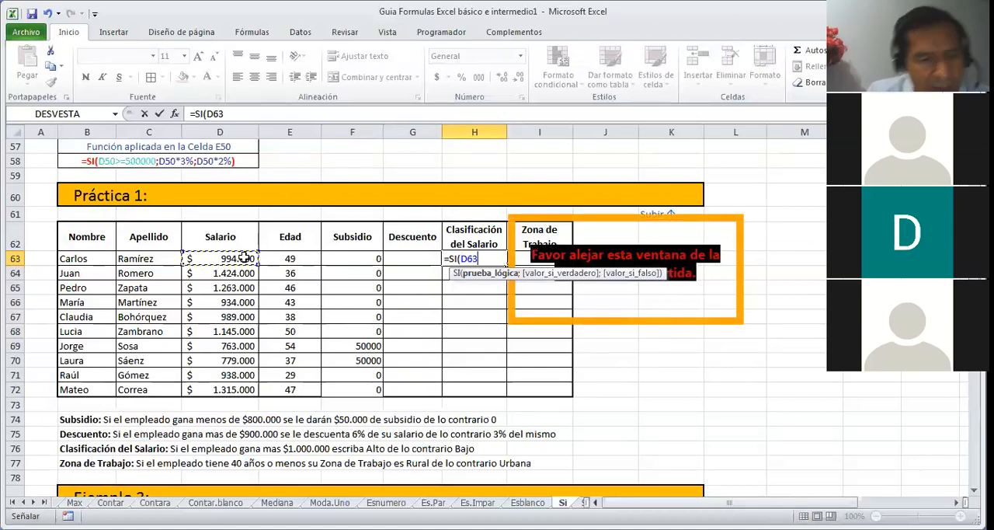
text(>)
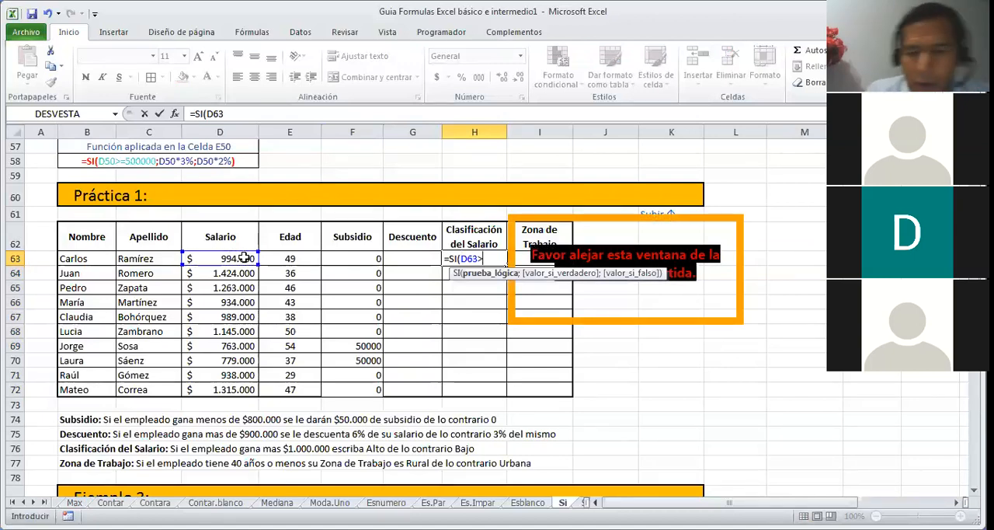
text(1000000)
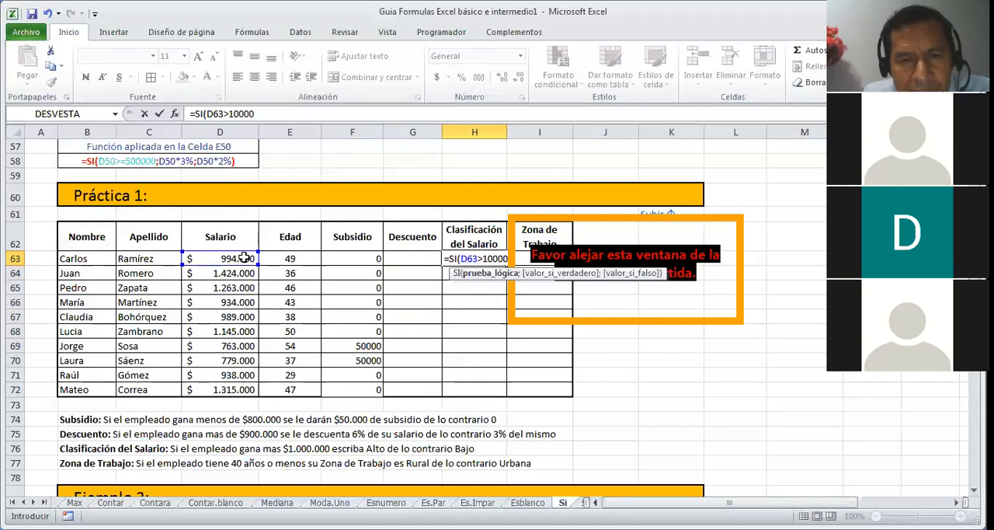
click(713, 226)
click(732, 197)
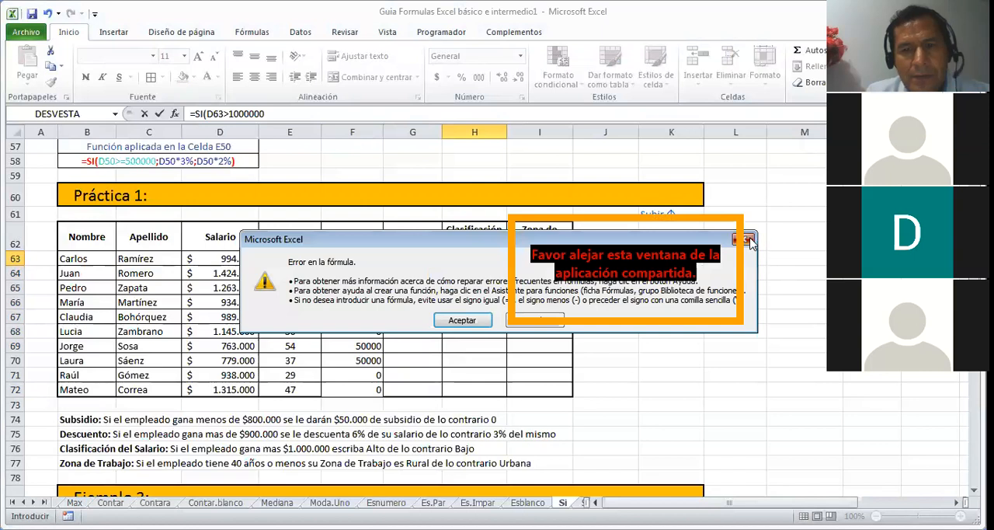
click(746, 240)
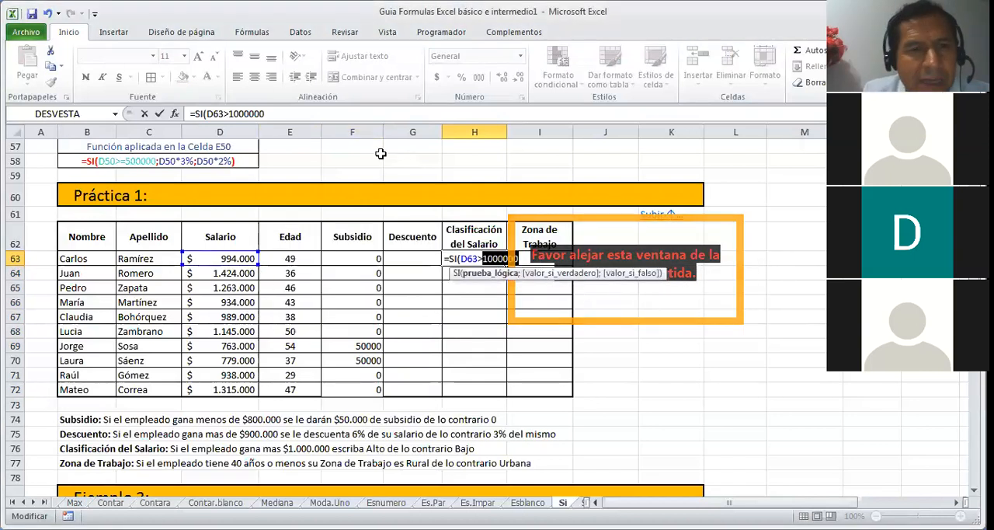
click(297, 114)
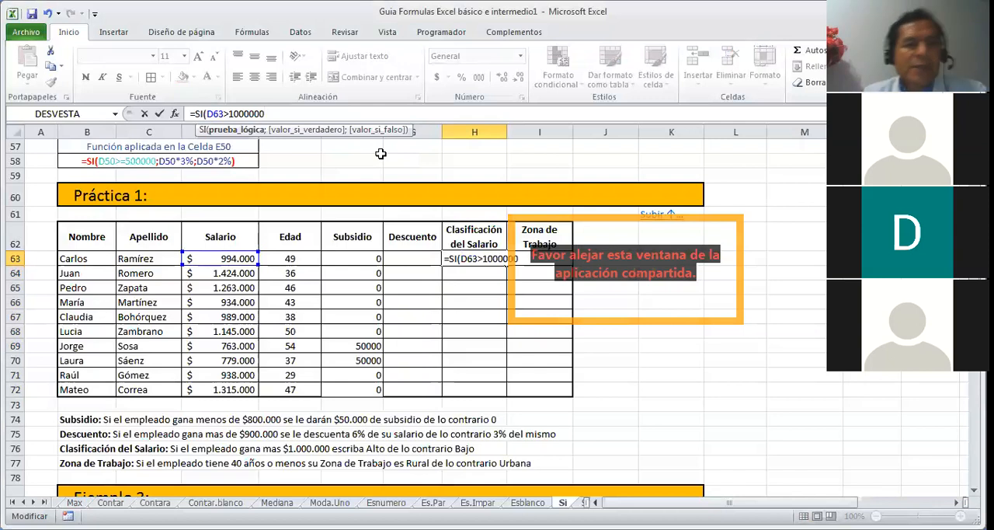
Step: Complete the H63 salary classification formula with "ALTO" as the true value and "BAJO" as the false value
text(;)
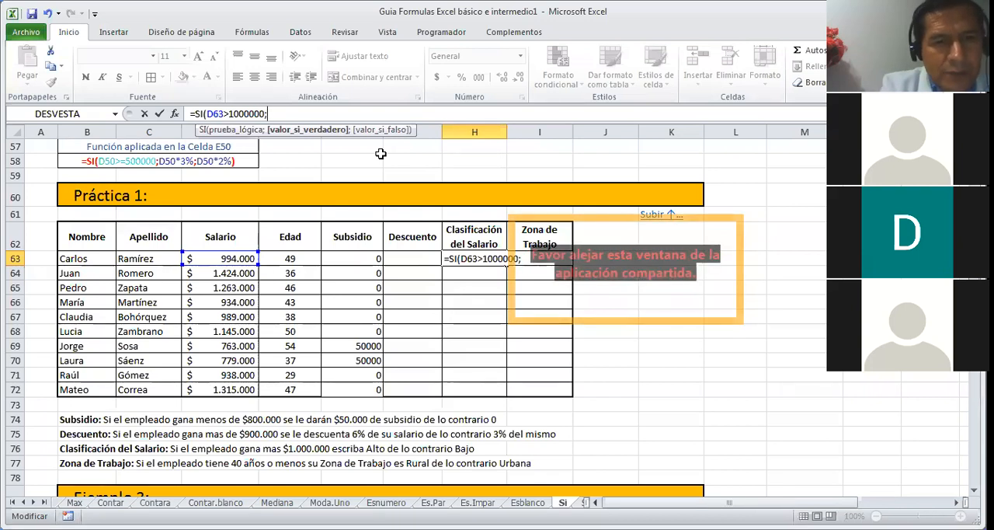
text("ALTO")
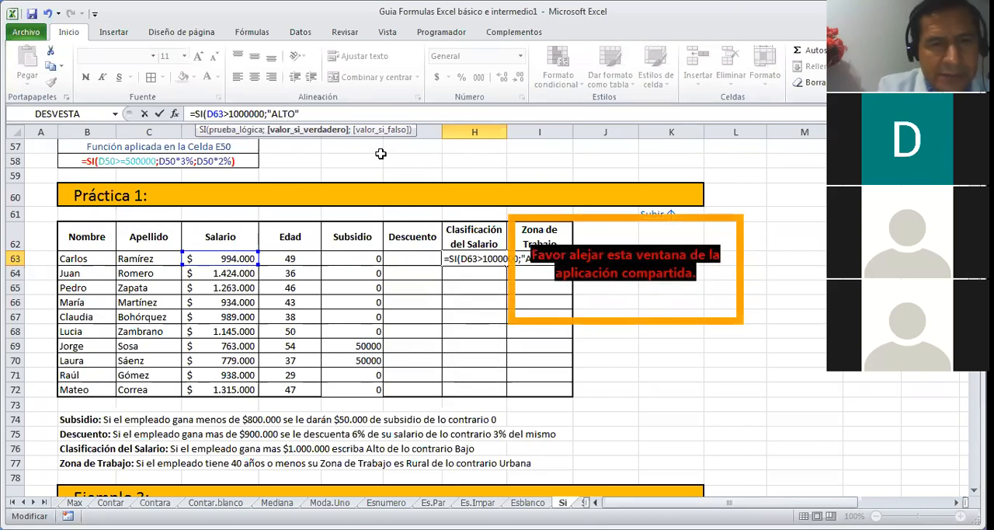
text(;)
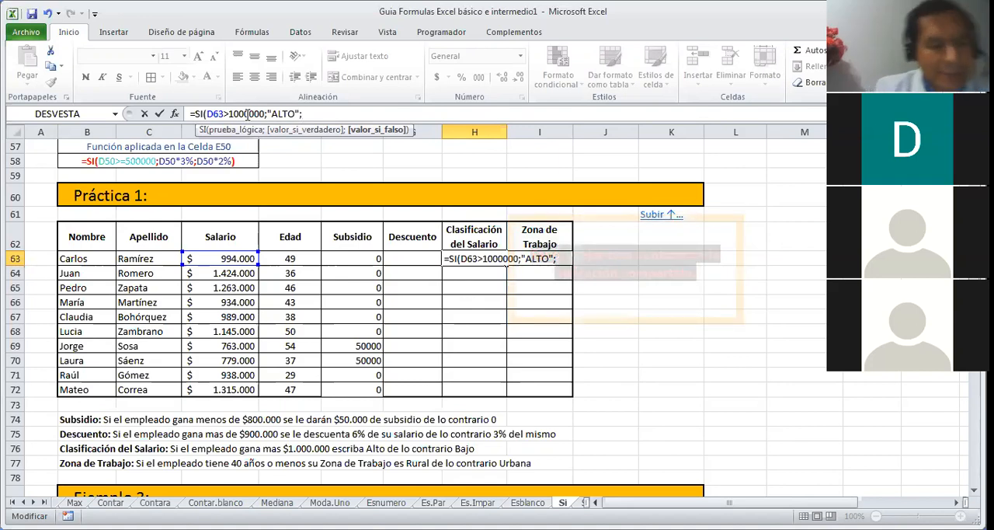
text(")
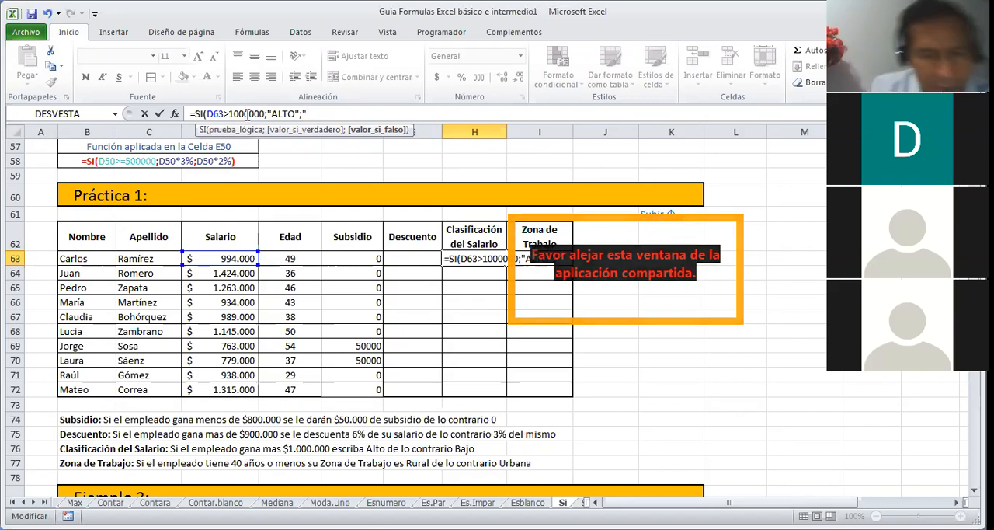
text(BAJO")
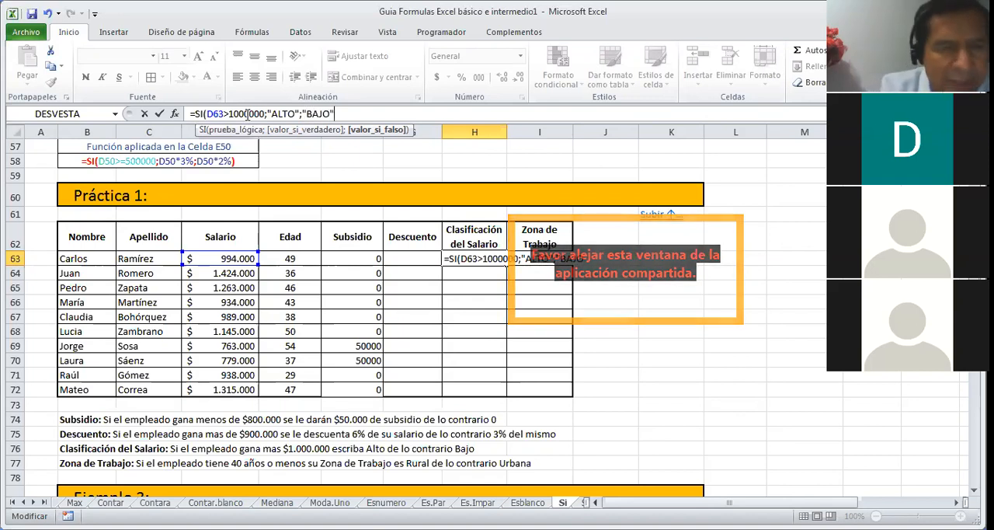
text())
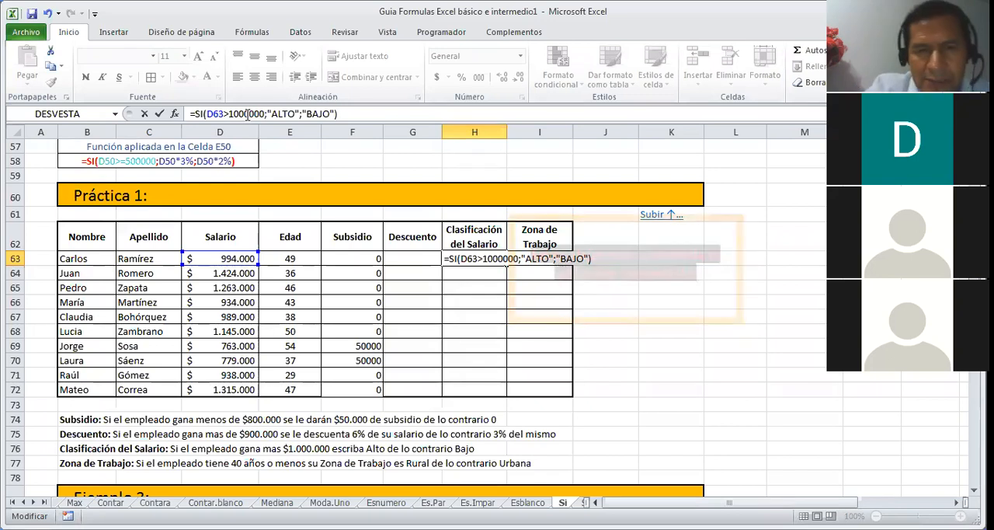
key(Return)
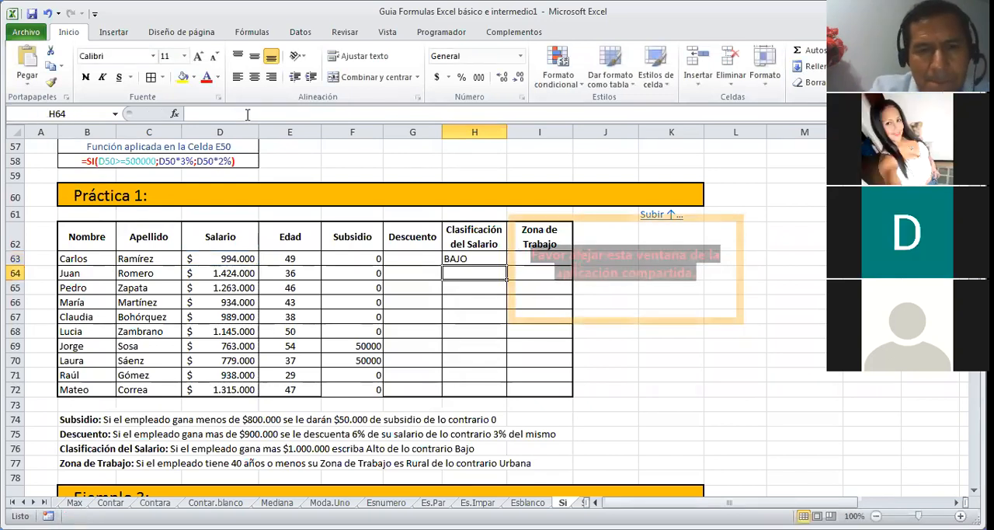
Step: Copy the salary classification formula from H63 down to H72 for the remaining employees
click(493, 258)
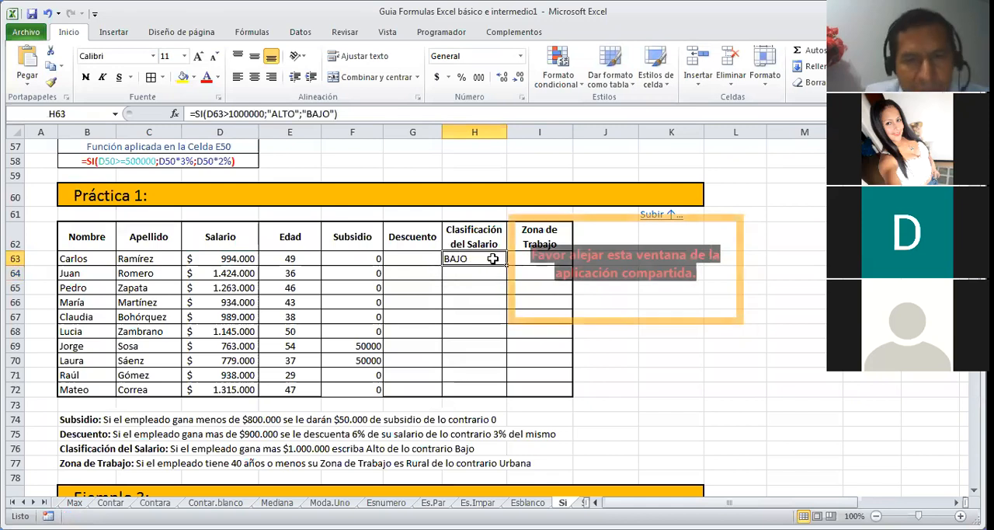
drag(509, 264, 499, 357)
click(486, 259)
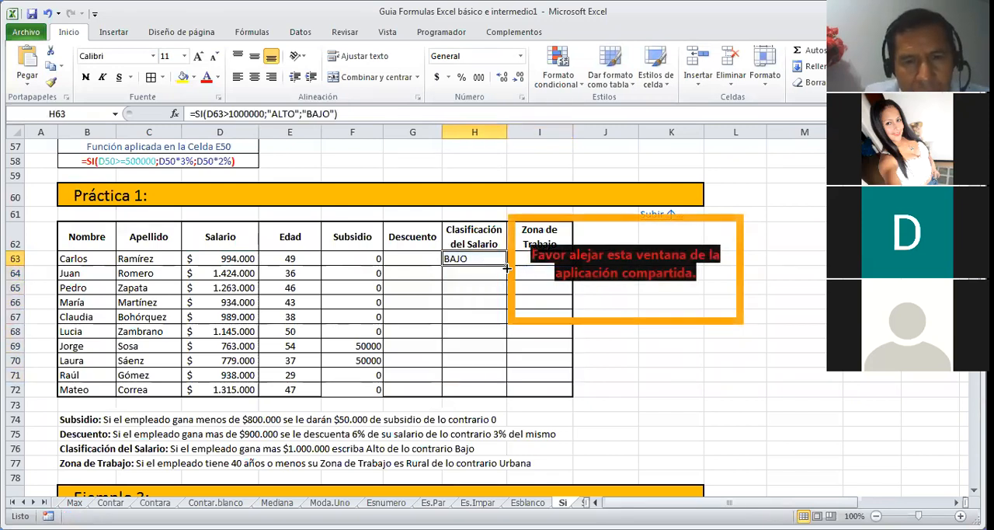
drag(506, 267, 488, 398)
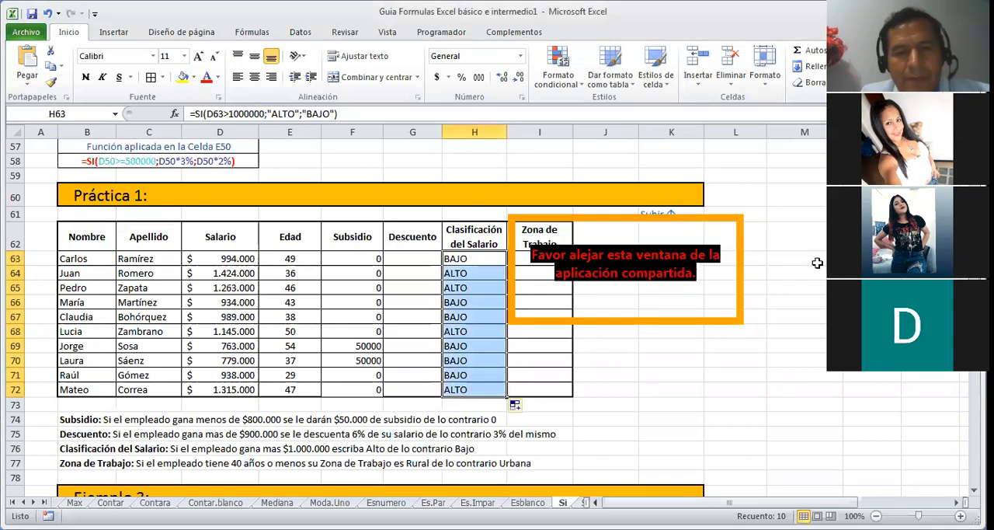
Step: Examine the Ejemplo 3 weather table with its SI formula for D84 and the Ejemplo 4 number check table
click(776, 343)
key(Down)
key(Down)
key(Down)
key(Down)
key(Down)
key(Down)
key(Down)
key(Down)
key(Down)
key(Down)
key(Down)
key(Down)
key(Down)
key(Down)
key(Down)
key(Down)
key(Down)
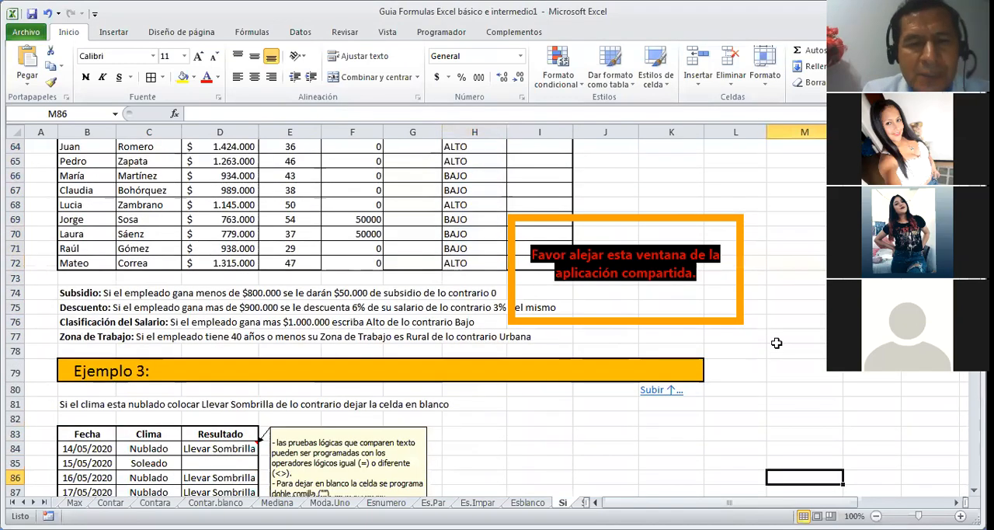
key(Down)
key(Down)
key(Down)
key(Down)
key(Down)
key(Down)
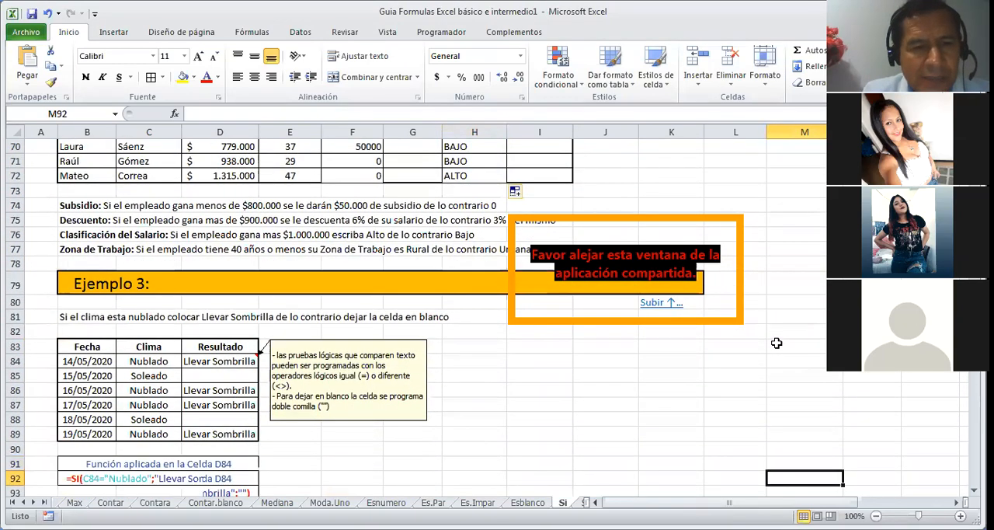
key(Down)
key(Down)
key(Down)
key(Down)
key(Down)
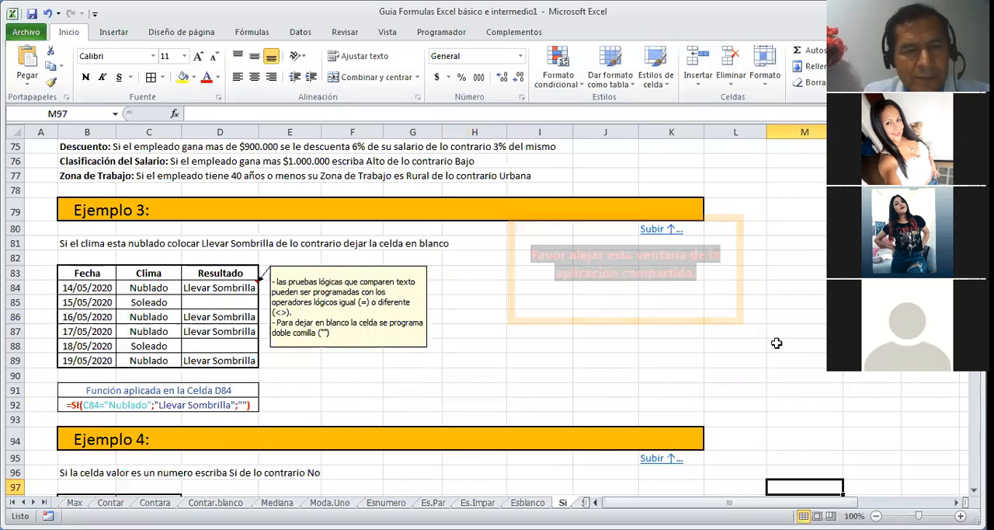
key(Down)
key(Down)
key(Down)
key(Down)
key(Down)
key(Down)
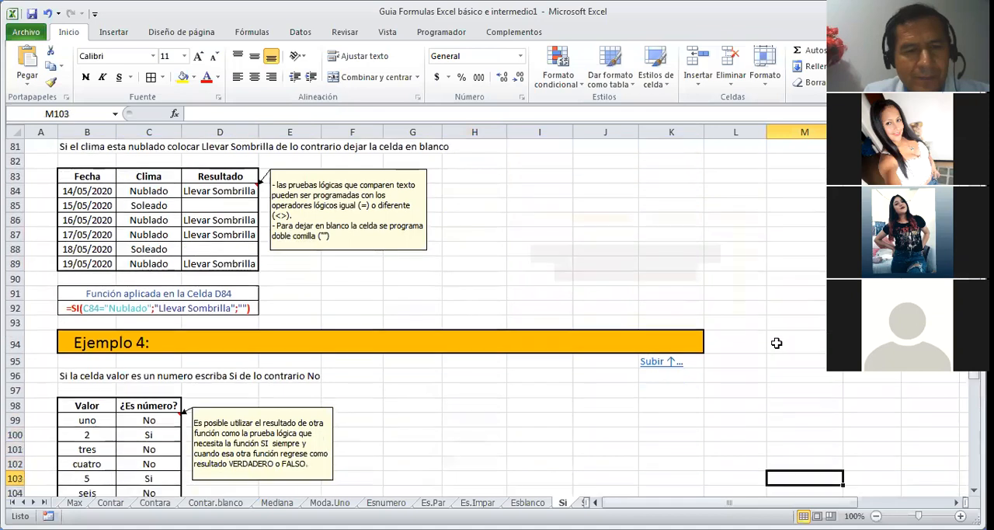
key(Up)
key(Up)
key(Up)
key(Up)
key(Up)
key(Up)
key(Up)
key(Up)
key(Up)
key(Up)
key(Up)
key(Up)
key(Up)
key(Up)
key(Up)
key(Up)
key(Up)
key(Up)
key(Up)
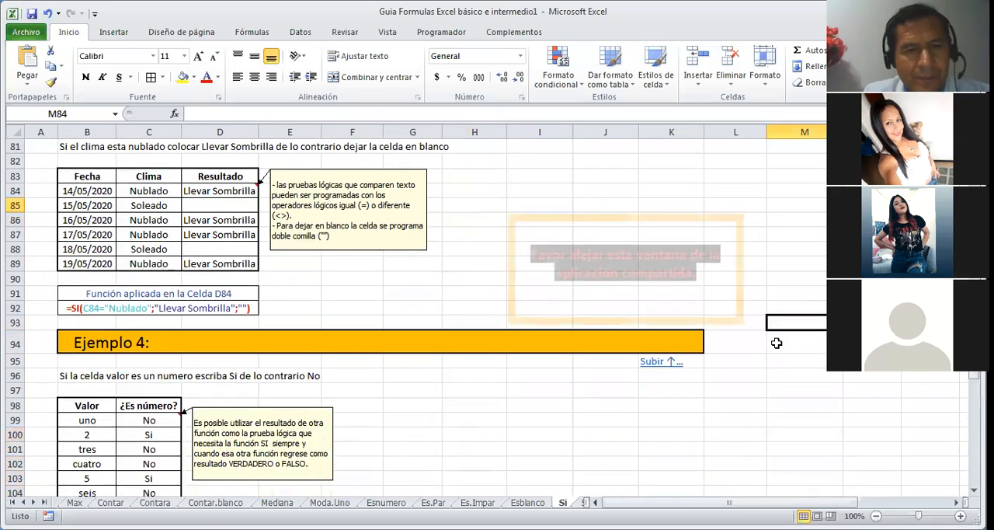